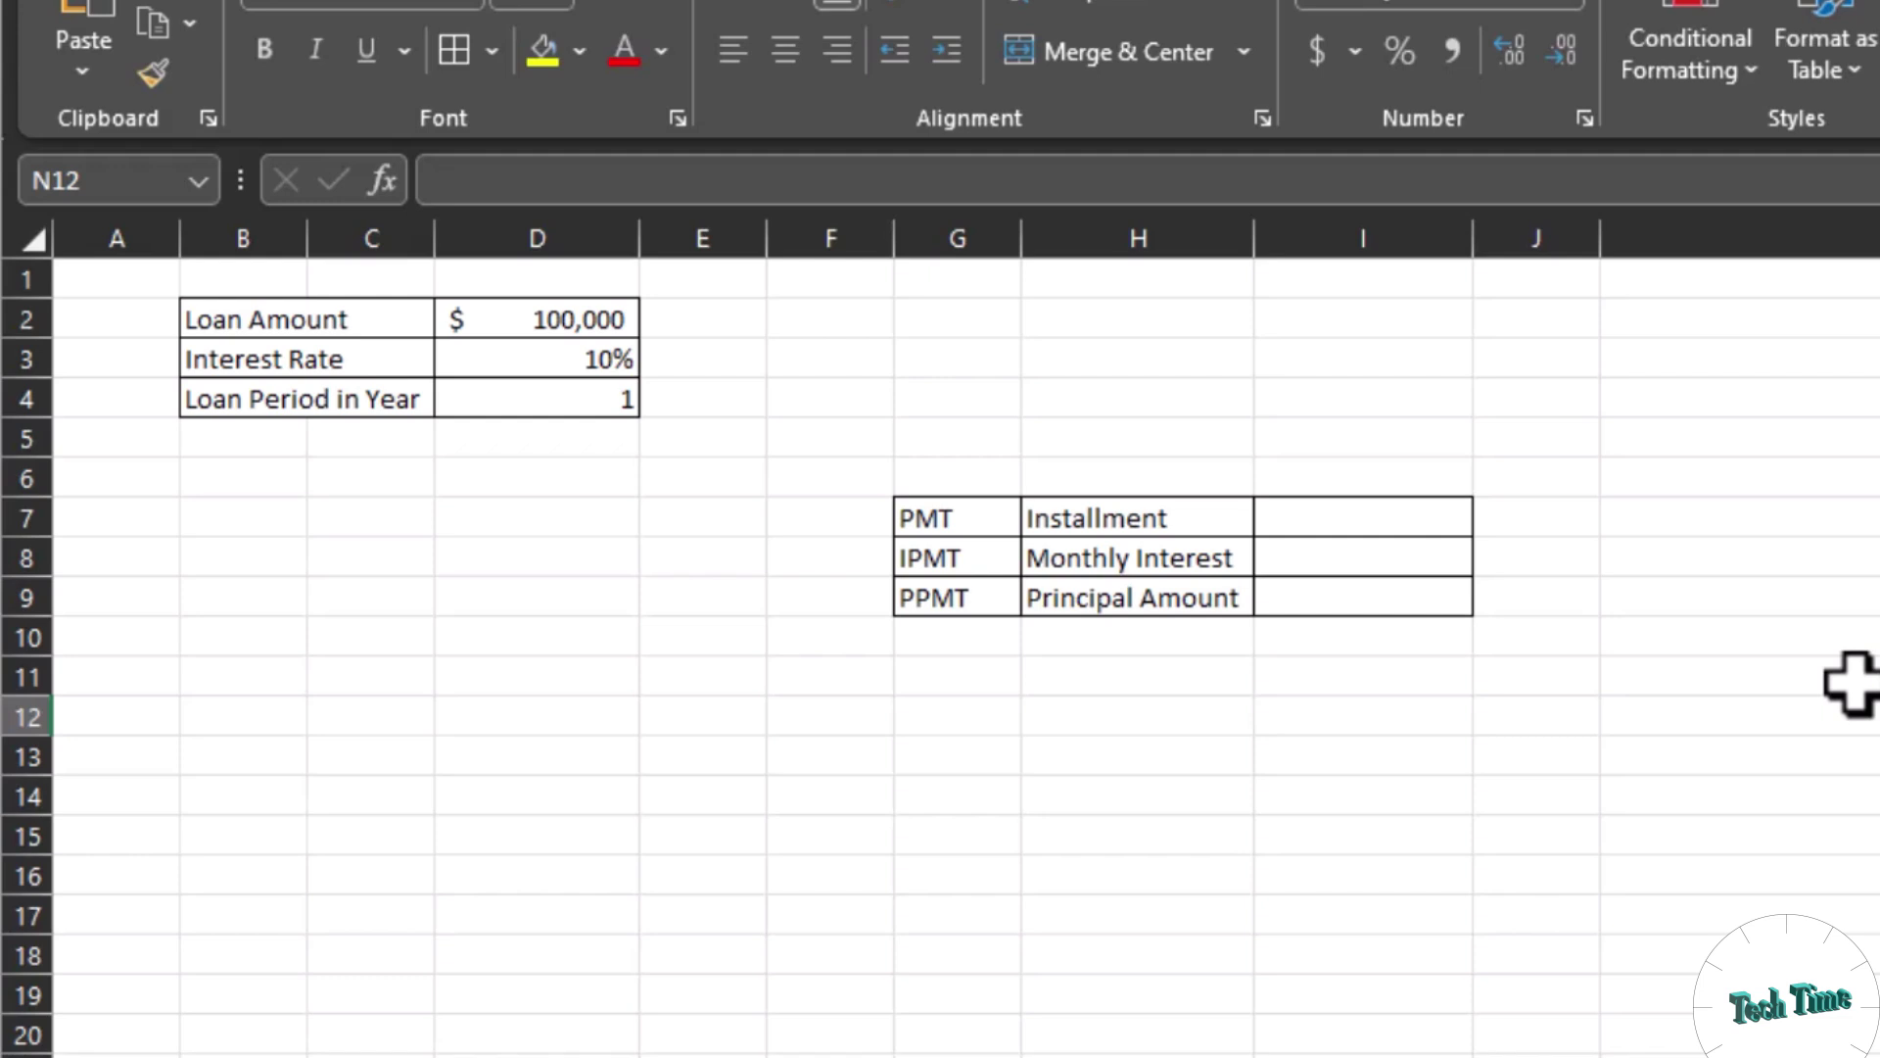
Step: Review the loan amount, rate and period in D2:D4 and the result labels beside I7
left_click(654, 632)
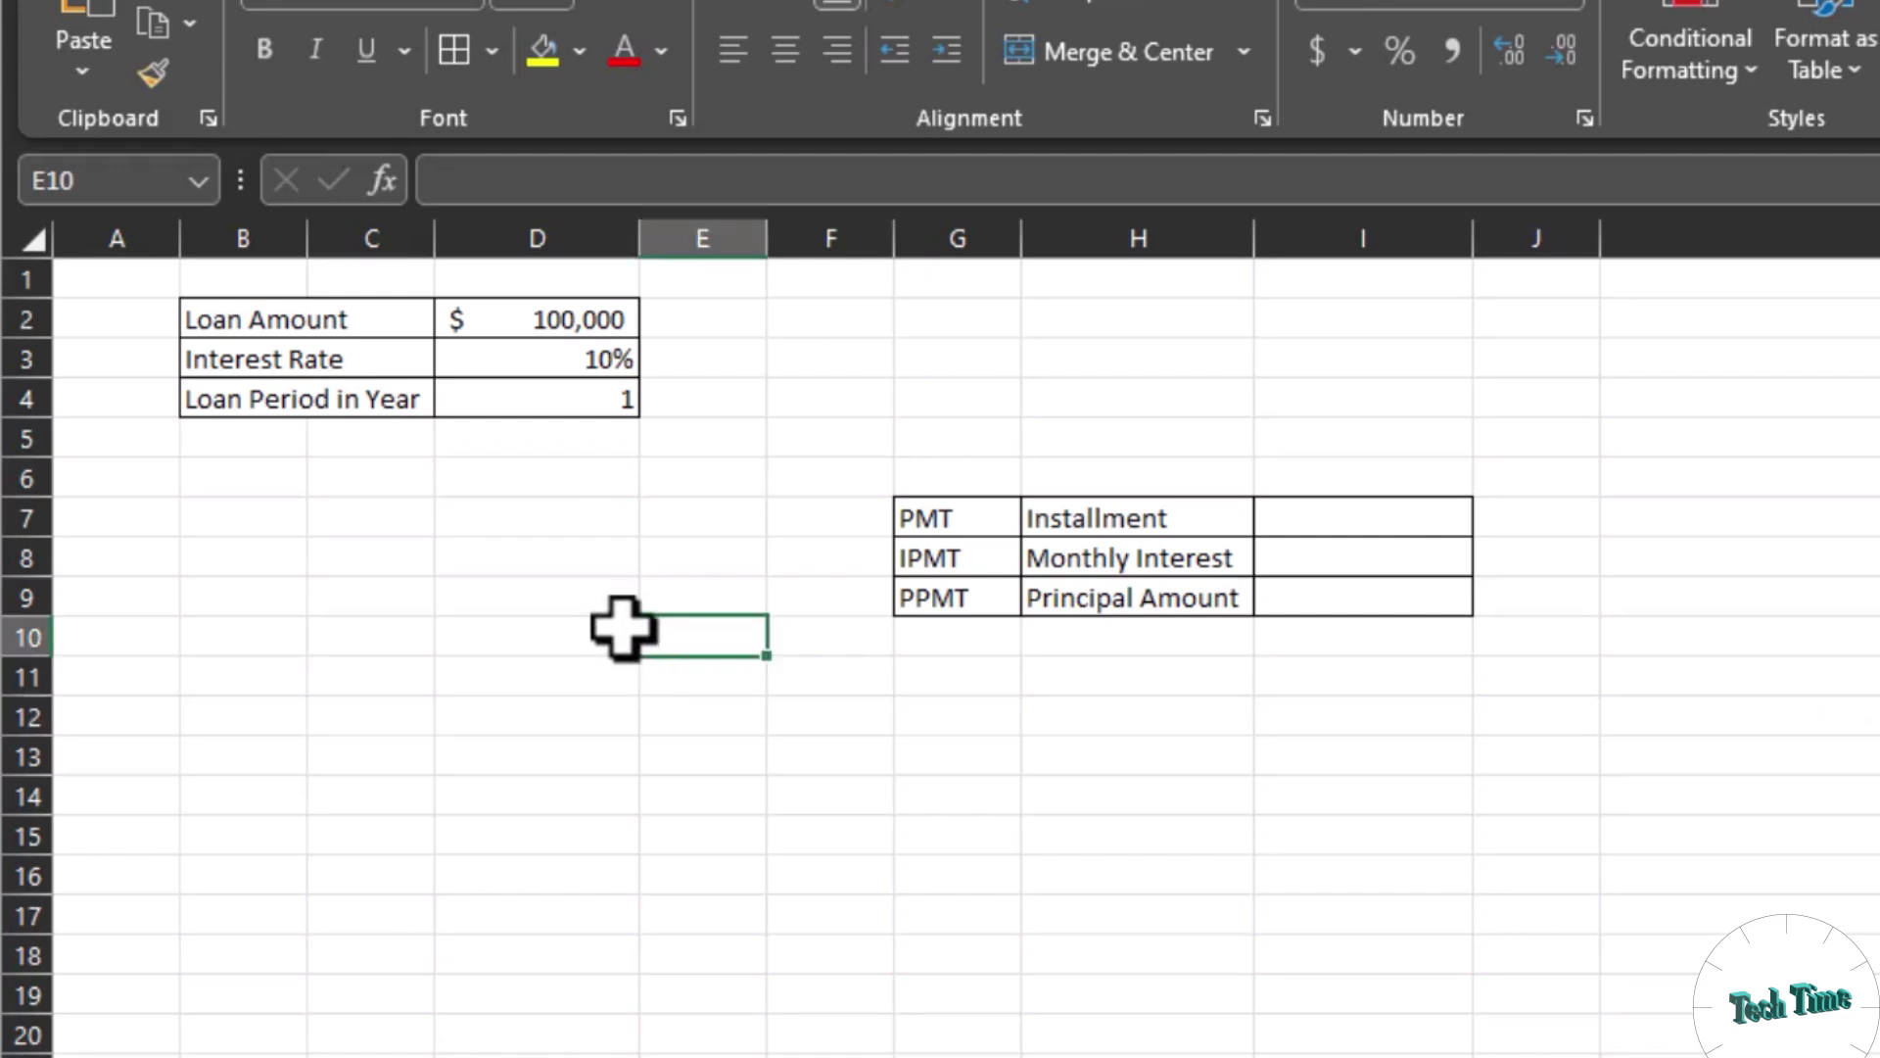
left_click(538, 317)
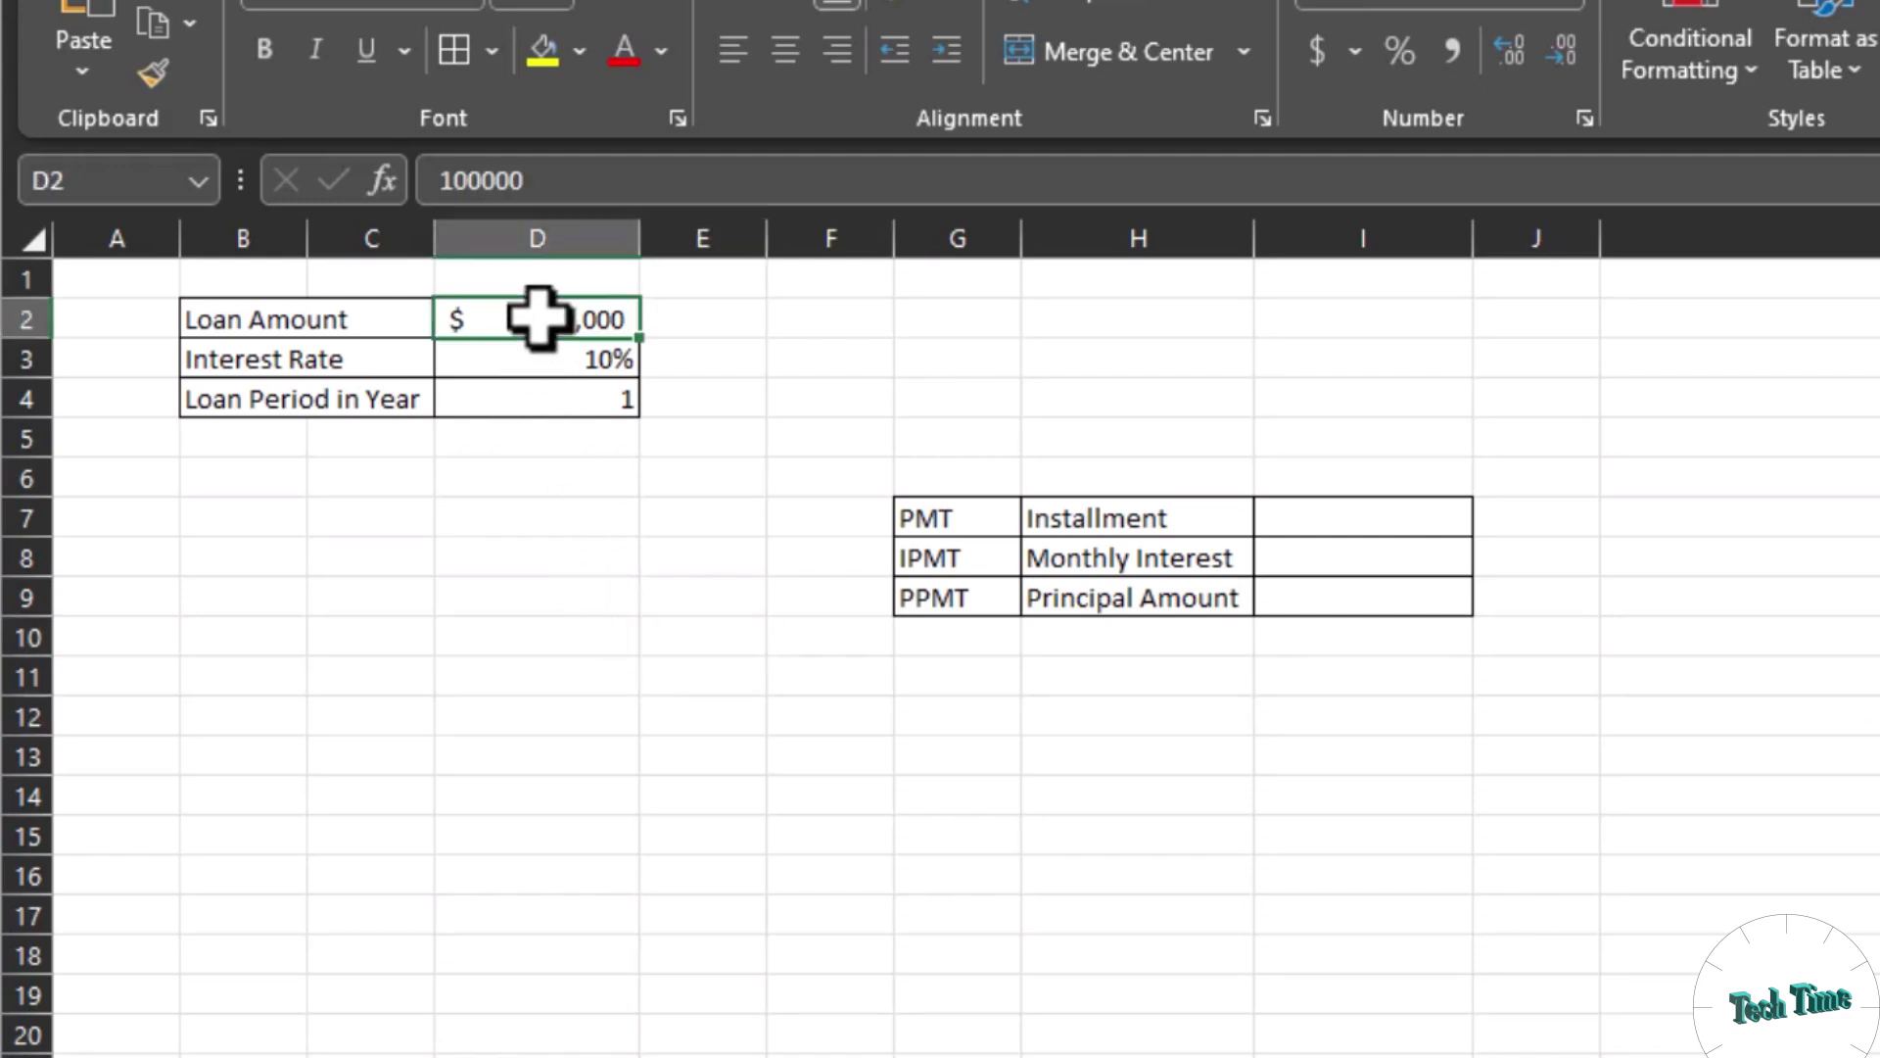
left_click(546, 407)
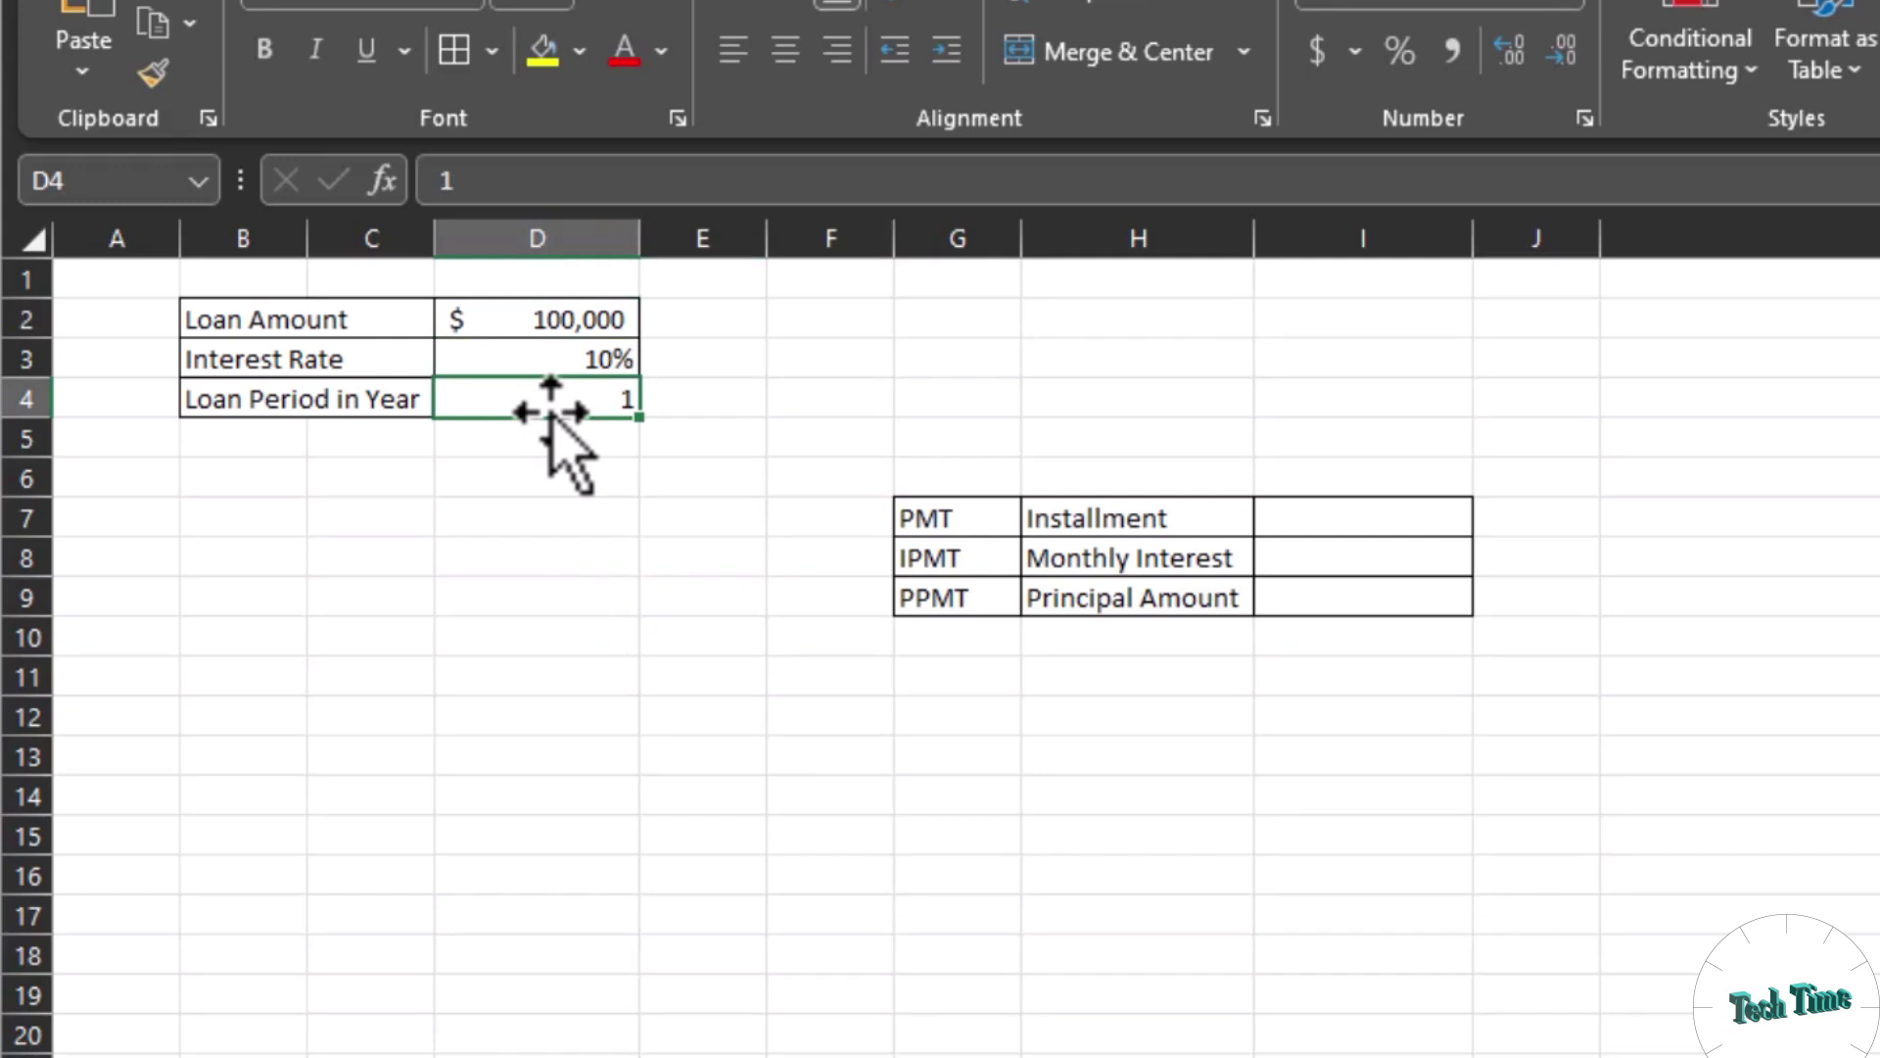
left_click(545, 360)
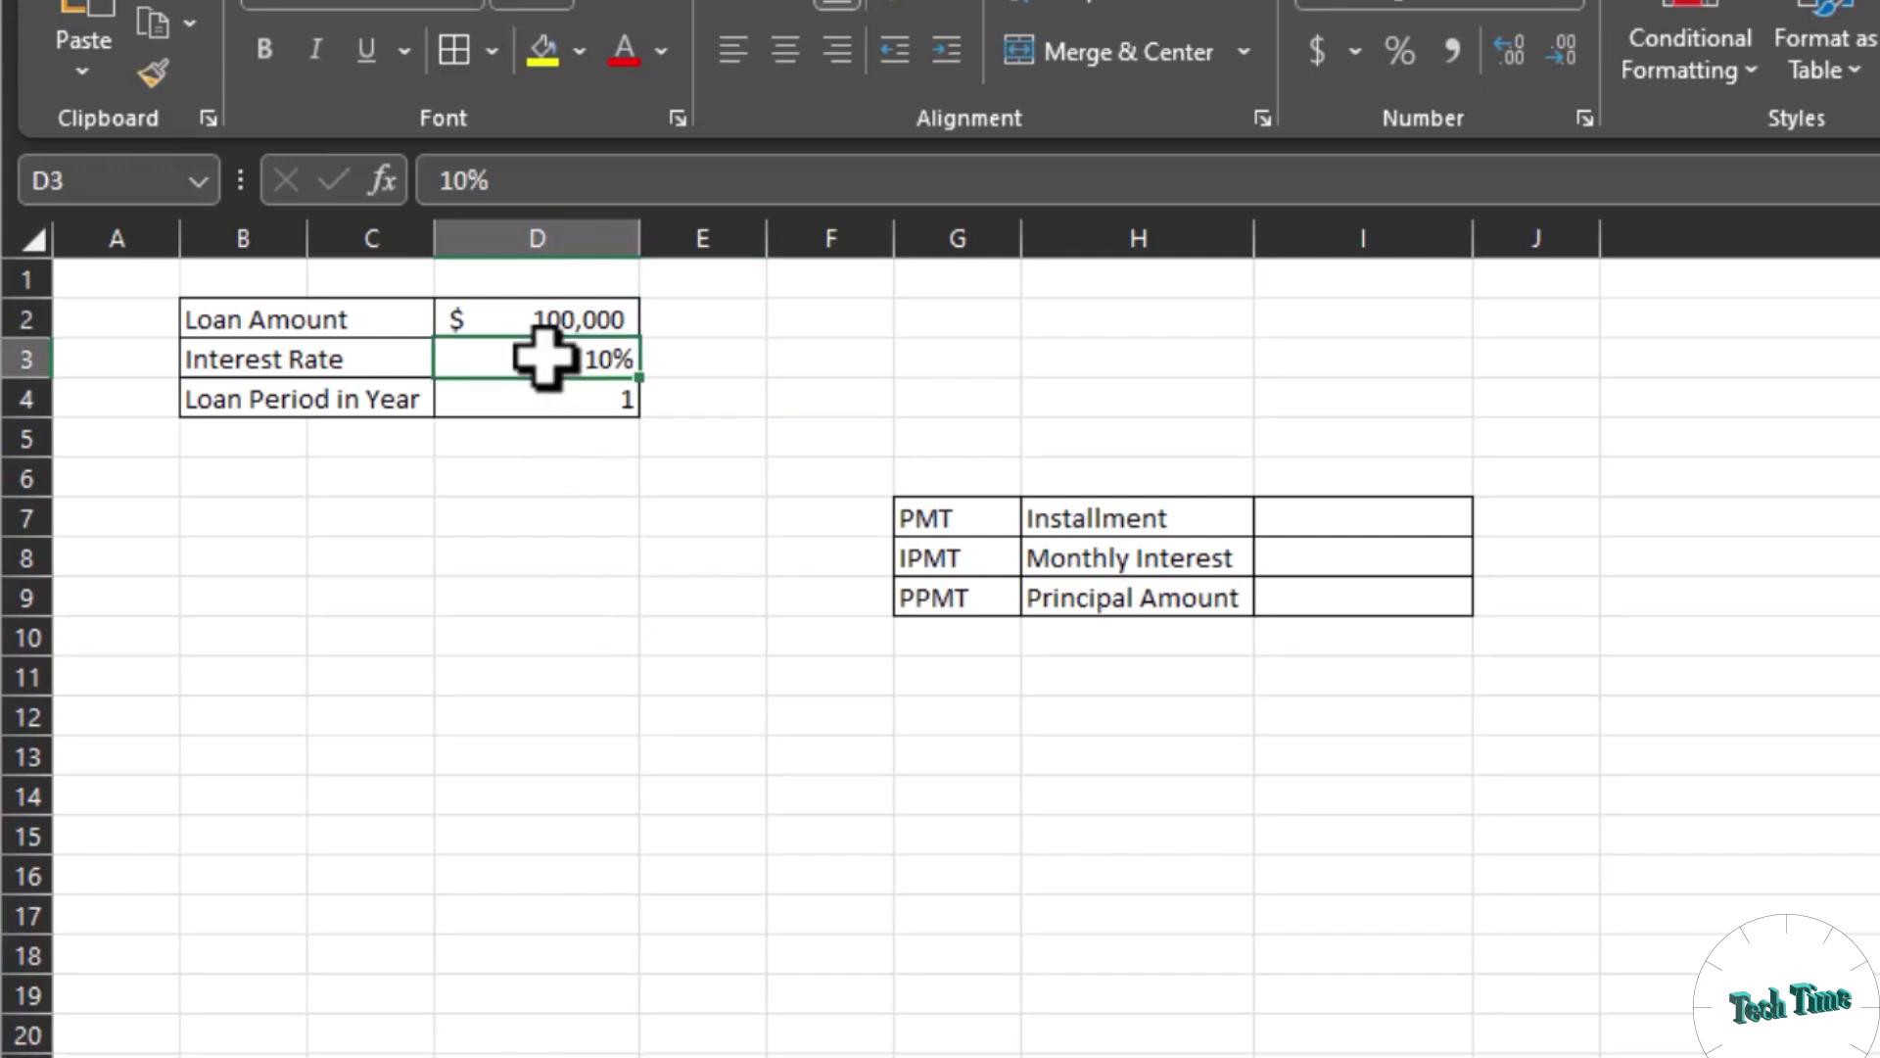
left_click_drag(558, 323, 588, 402)
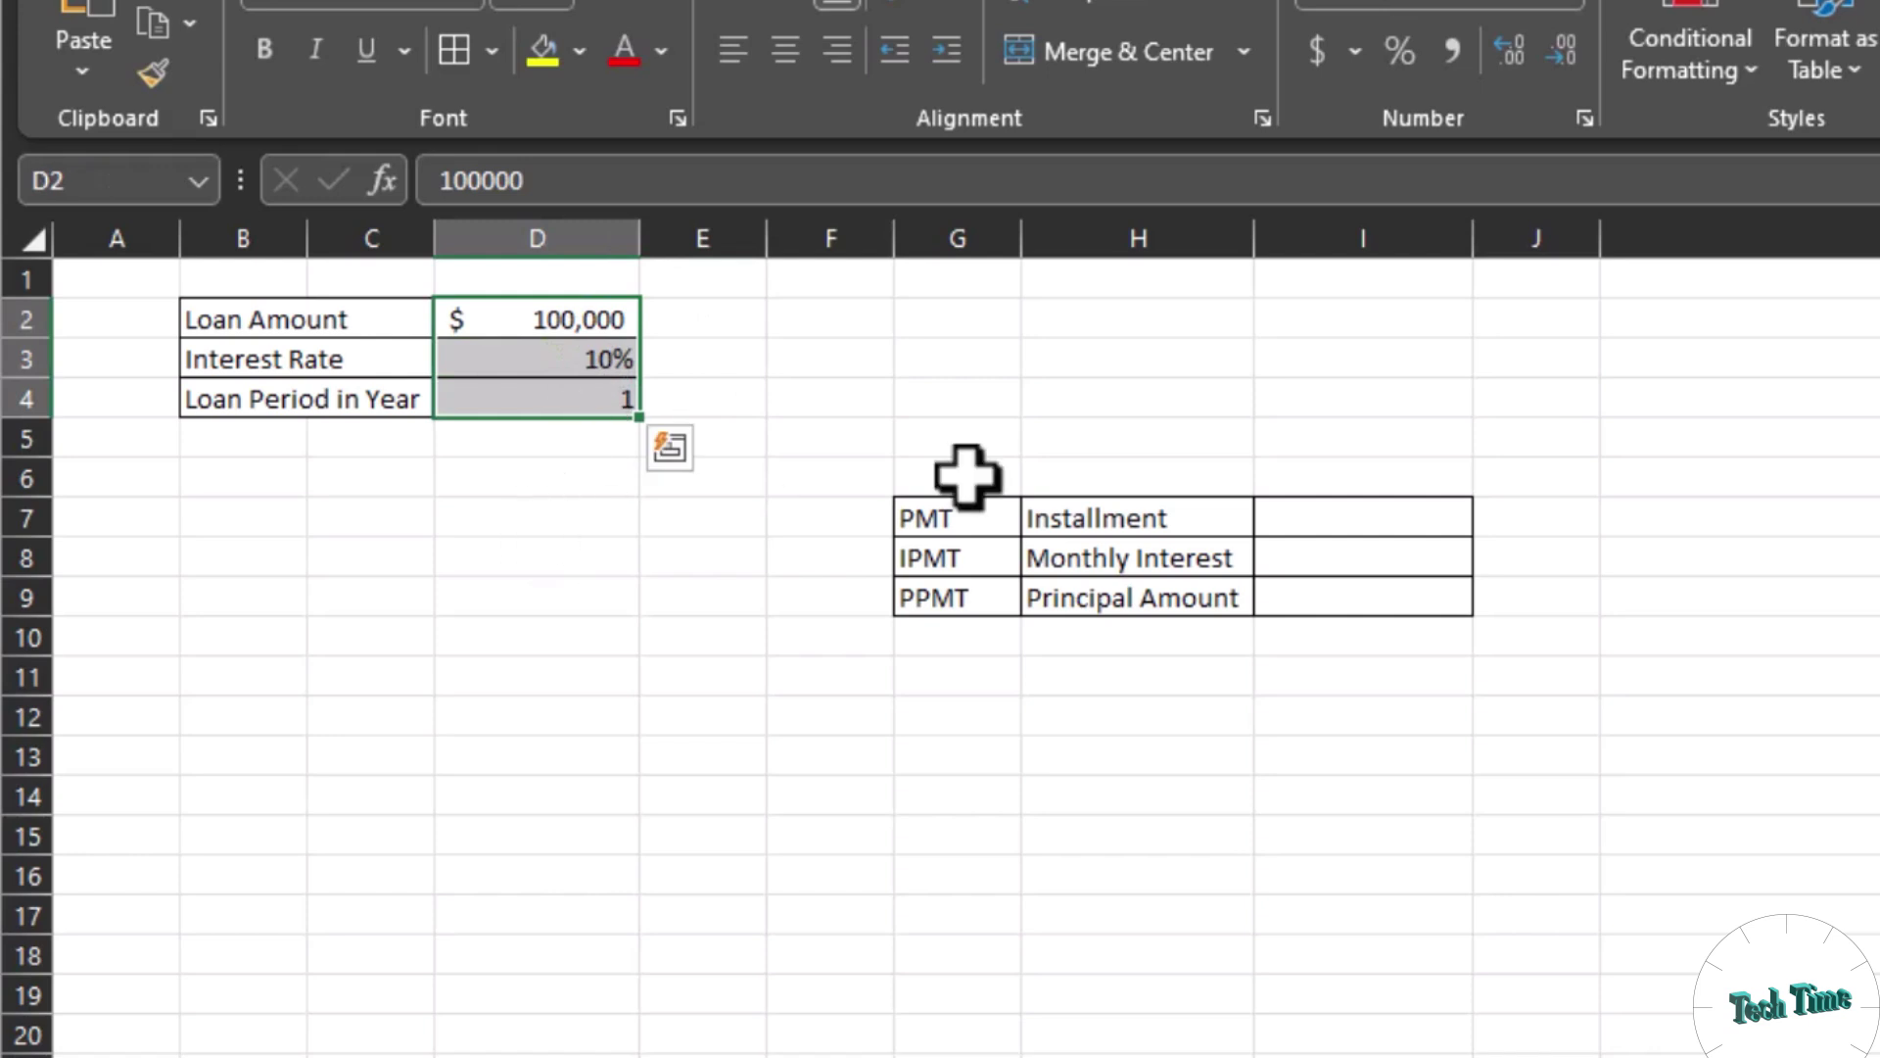
left_click(1329, 529)
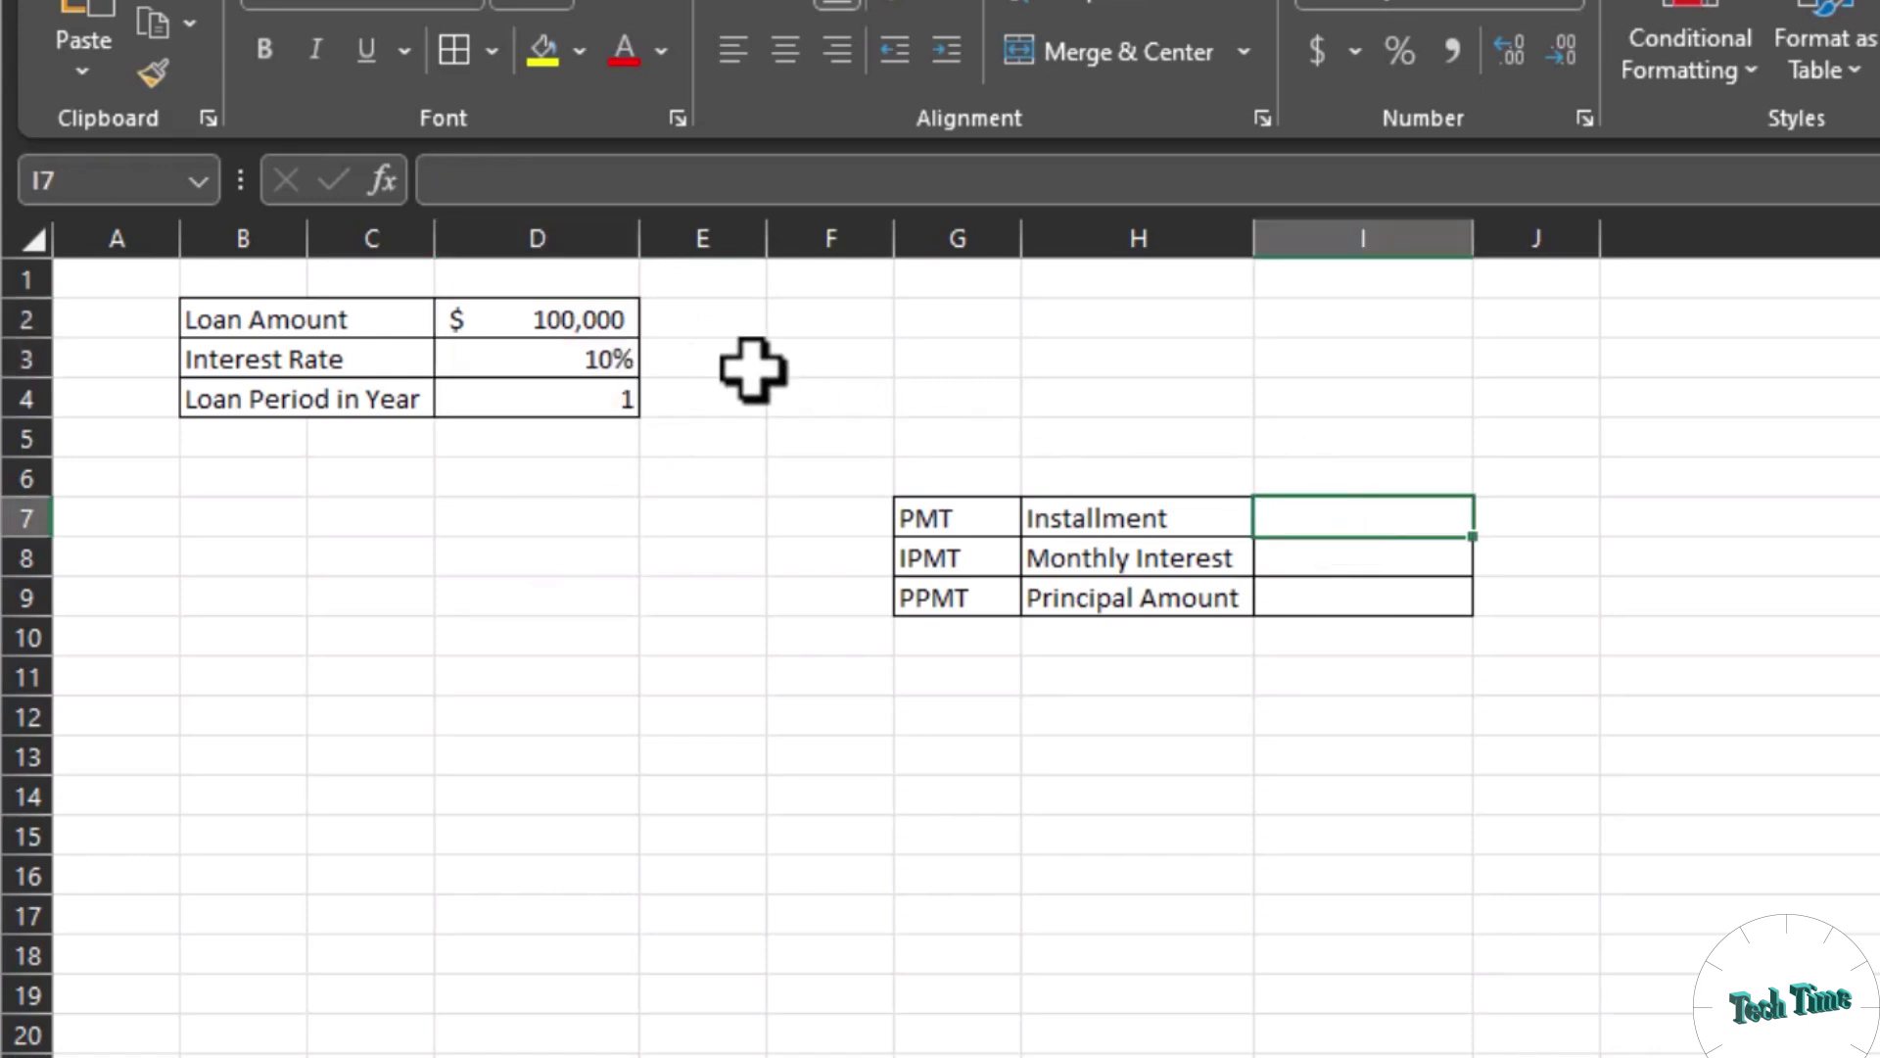
left_click(599, 323)
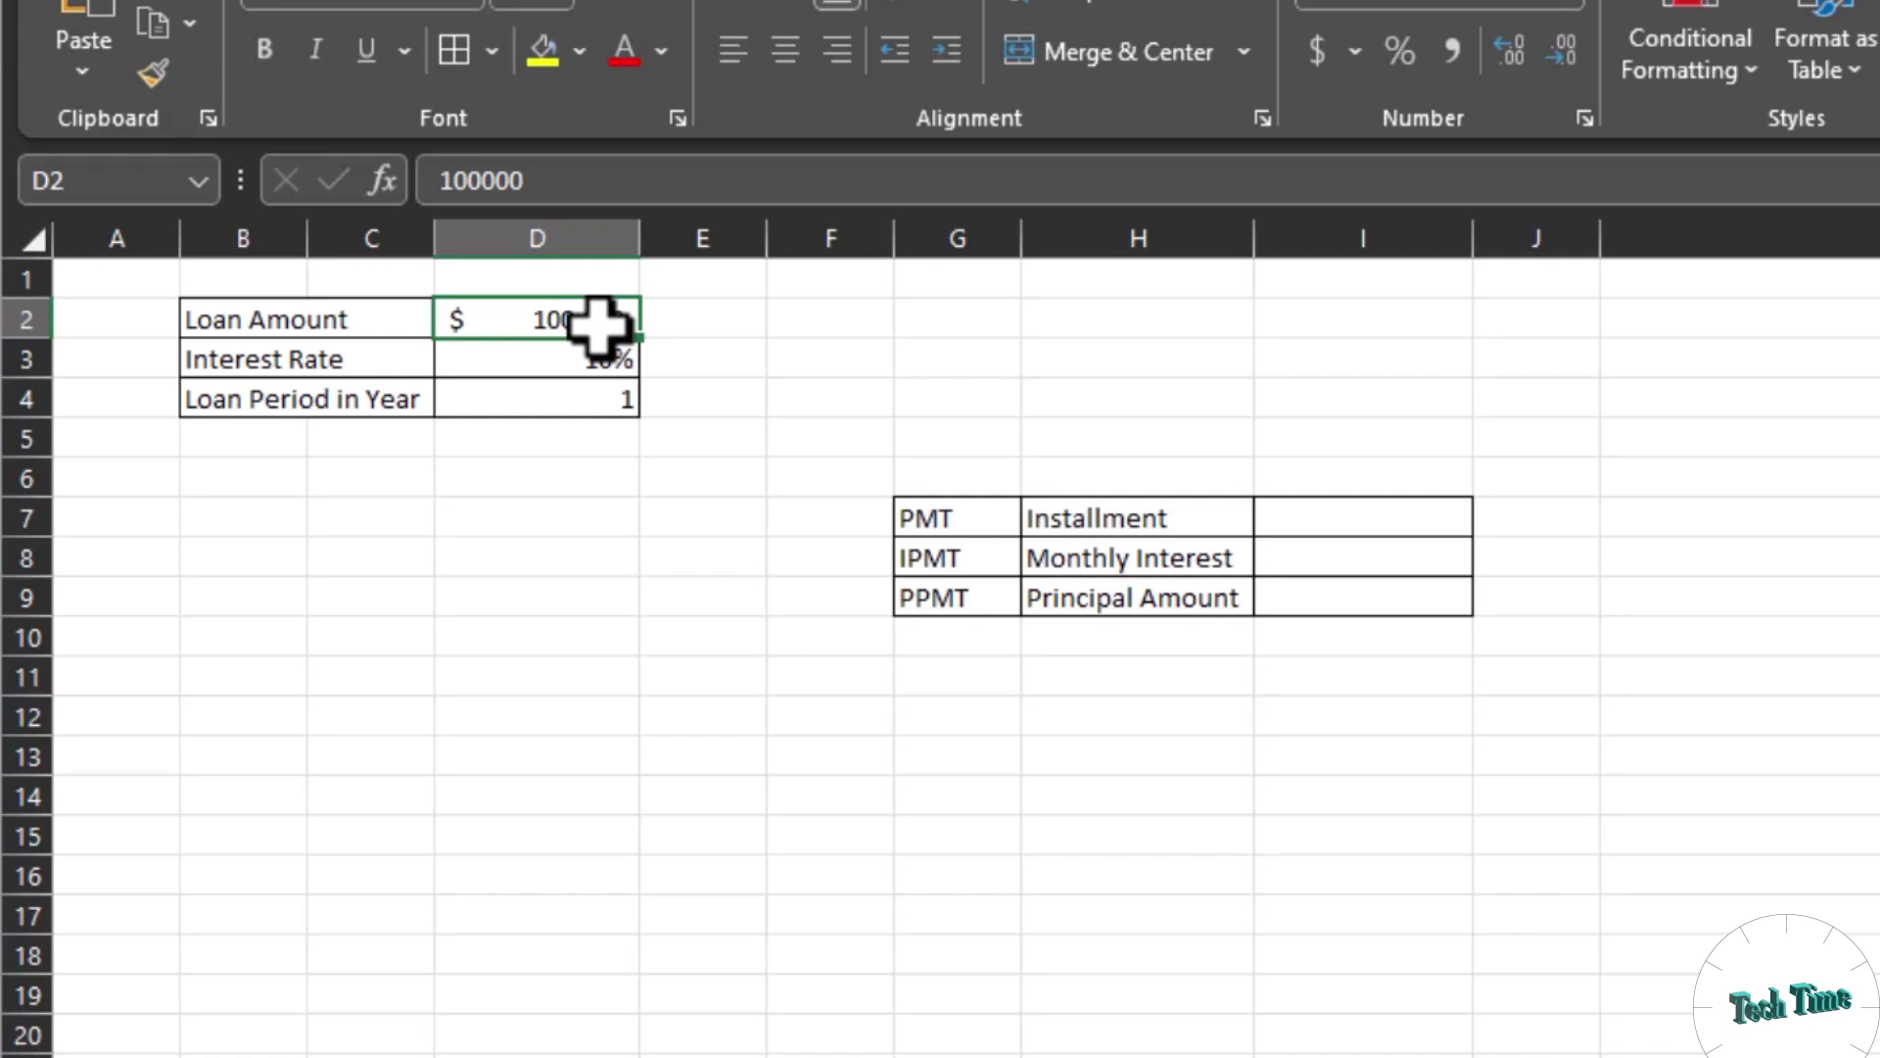
left_click(1094, 559)
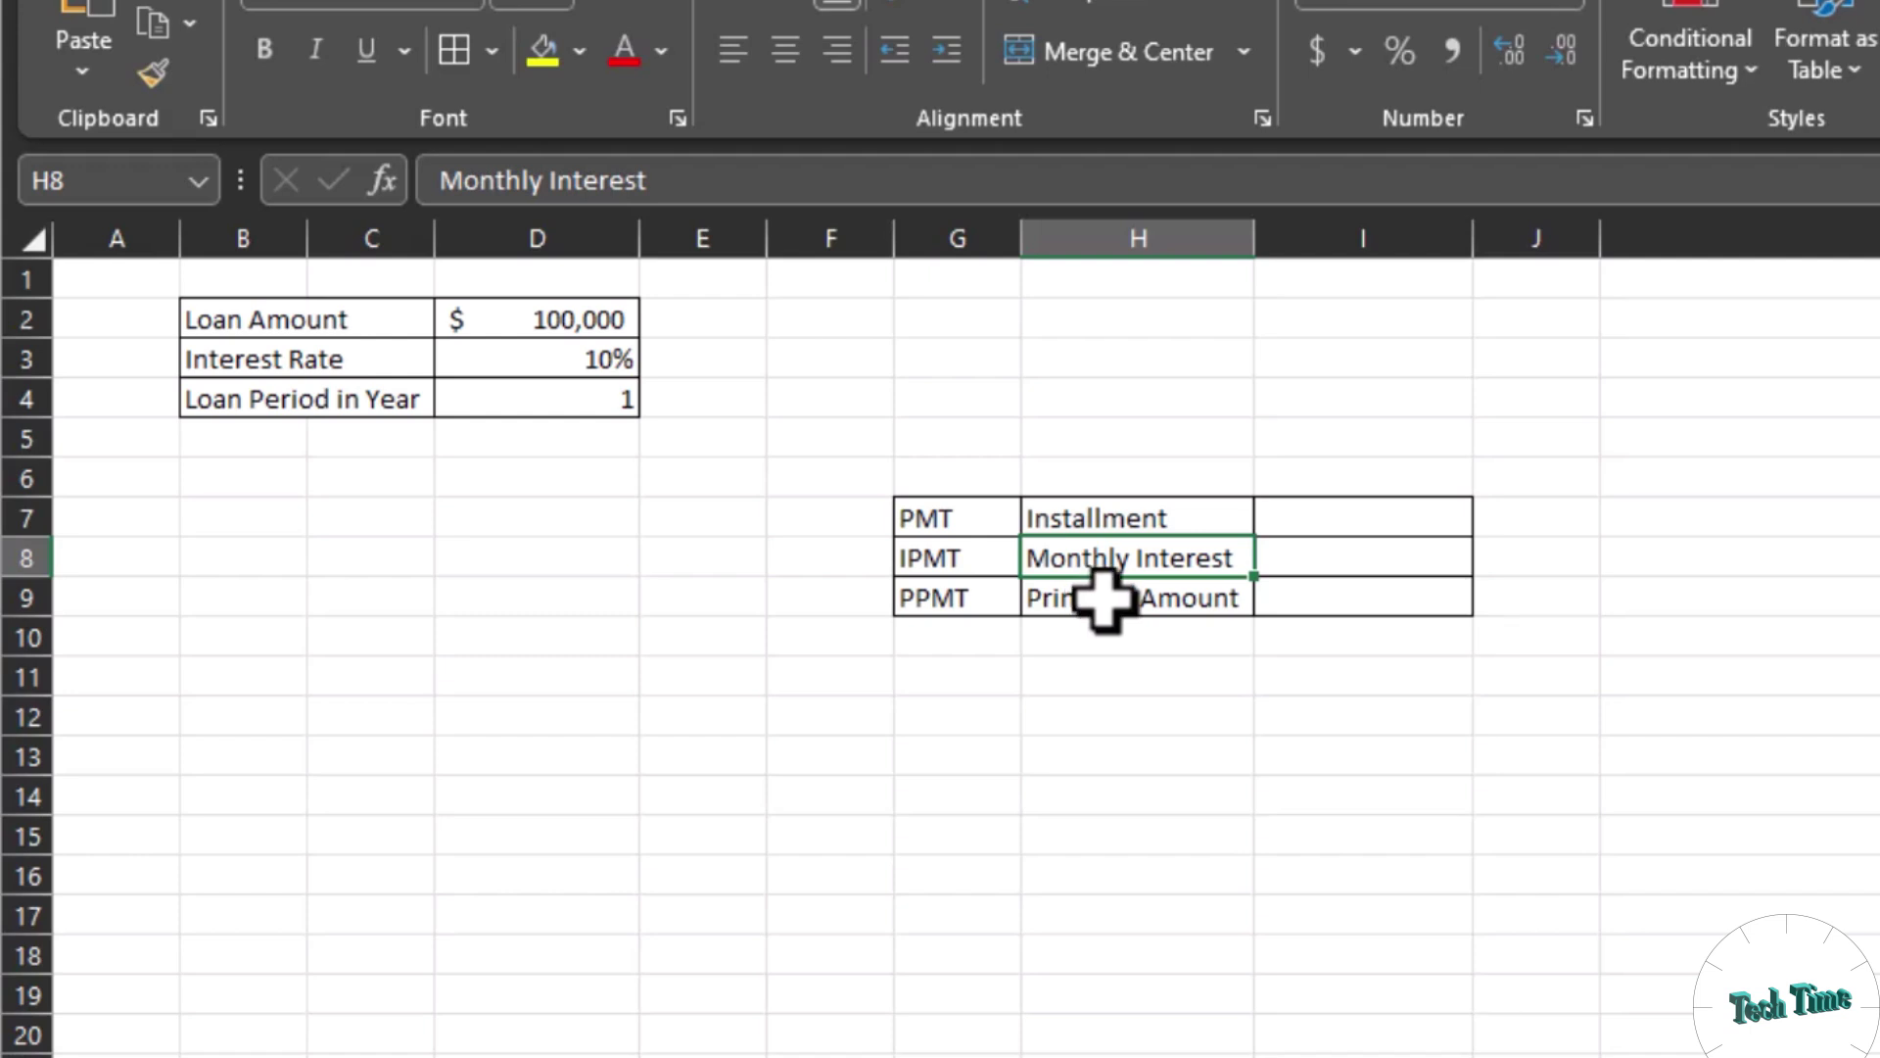
left_click(1292, 522)
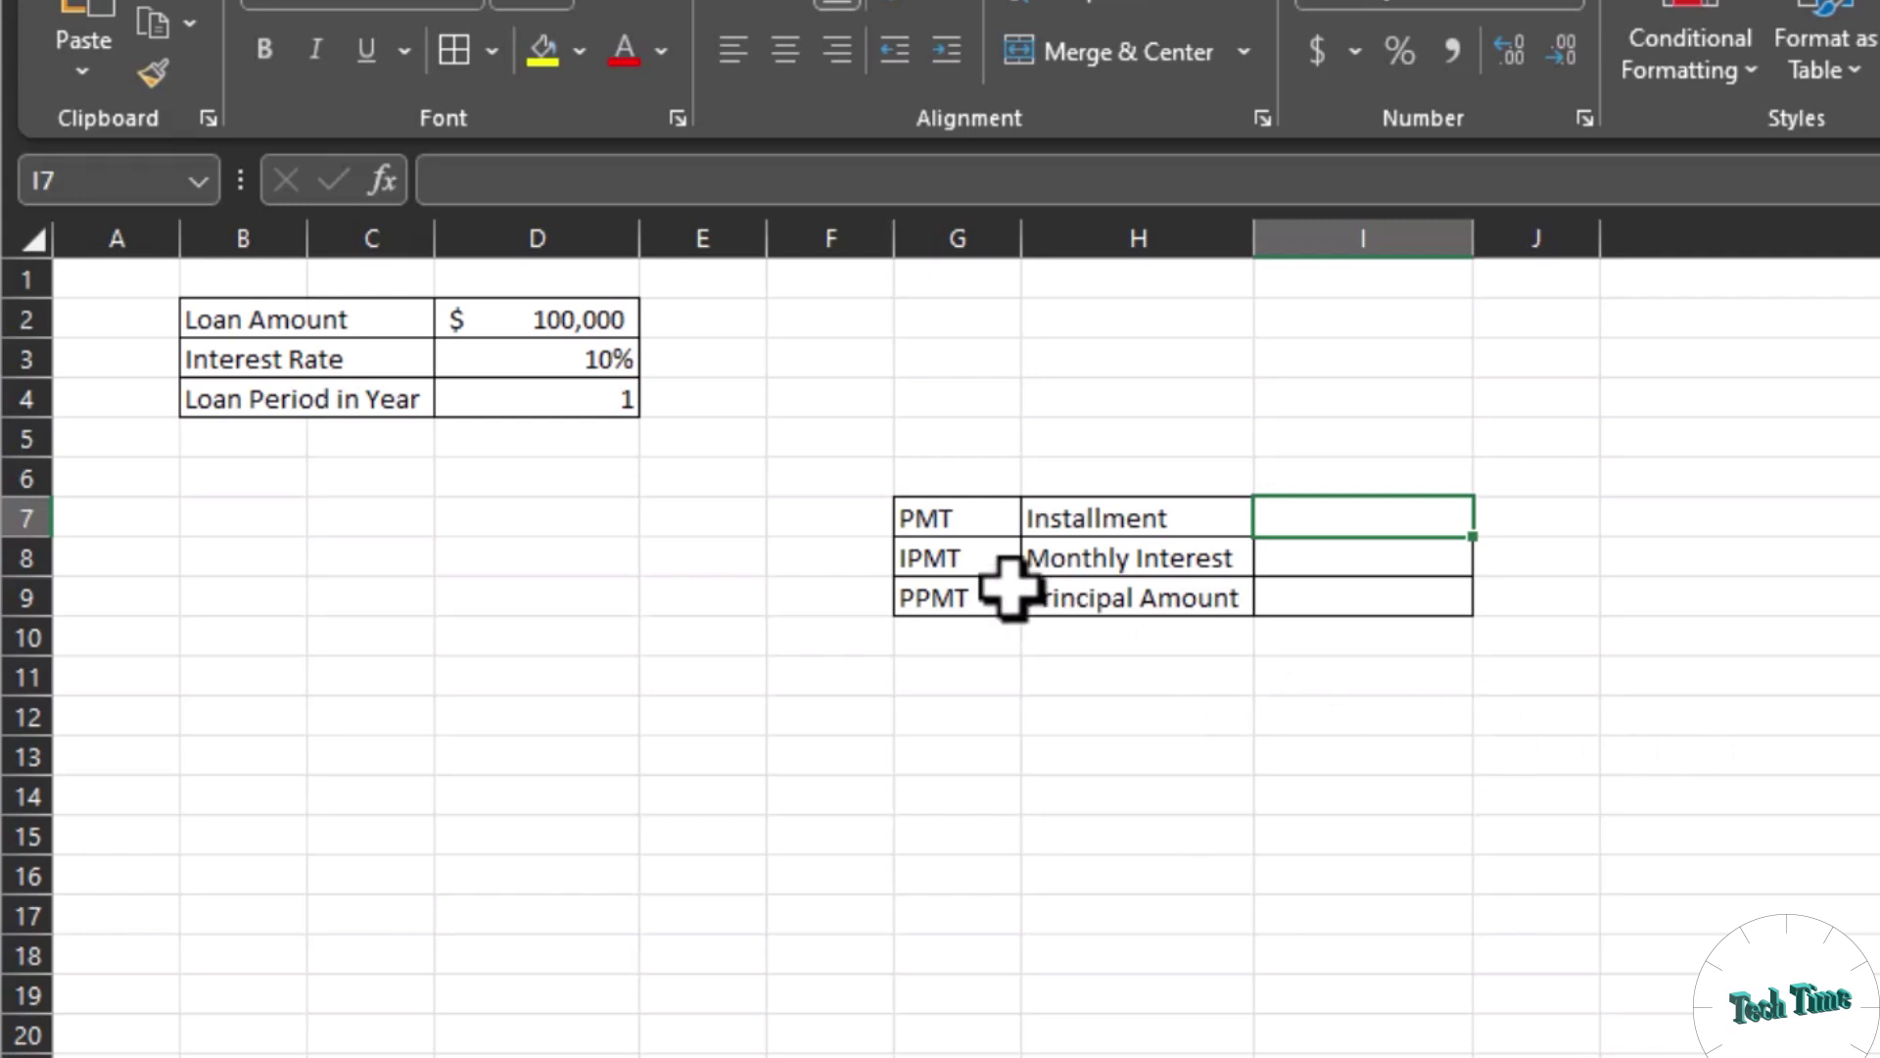
left_click(935, 522)
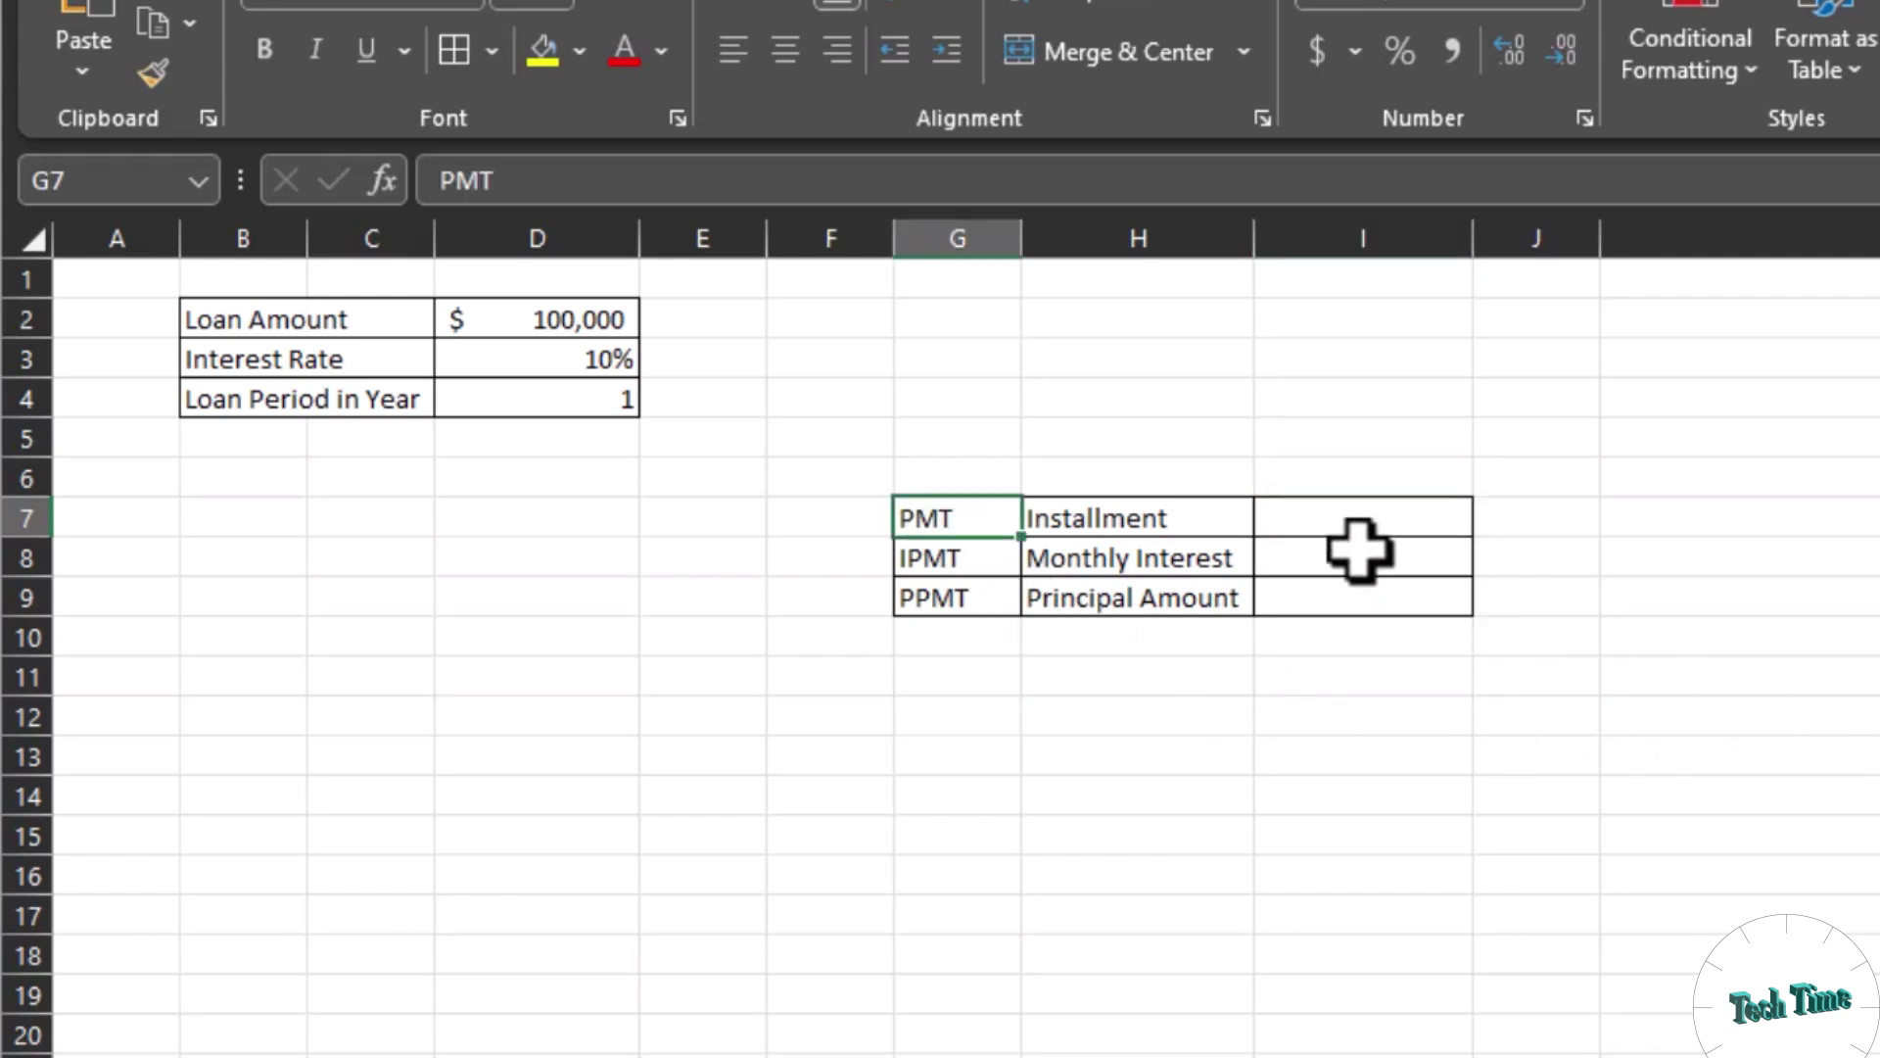
left_click(1335, 516)
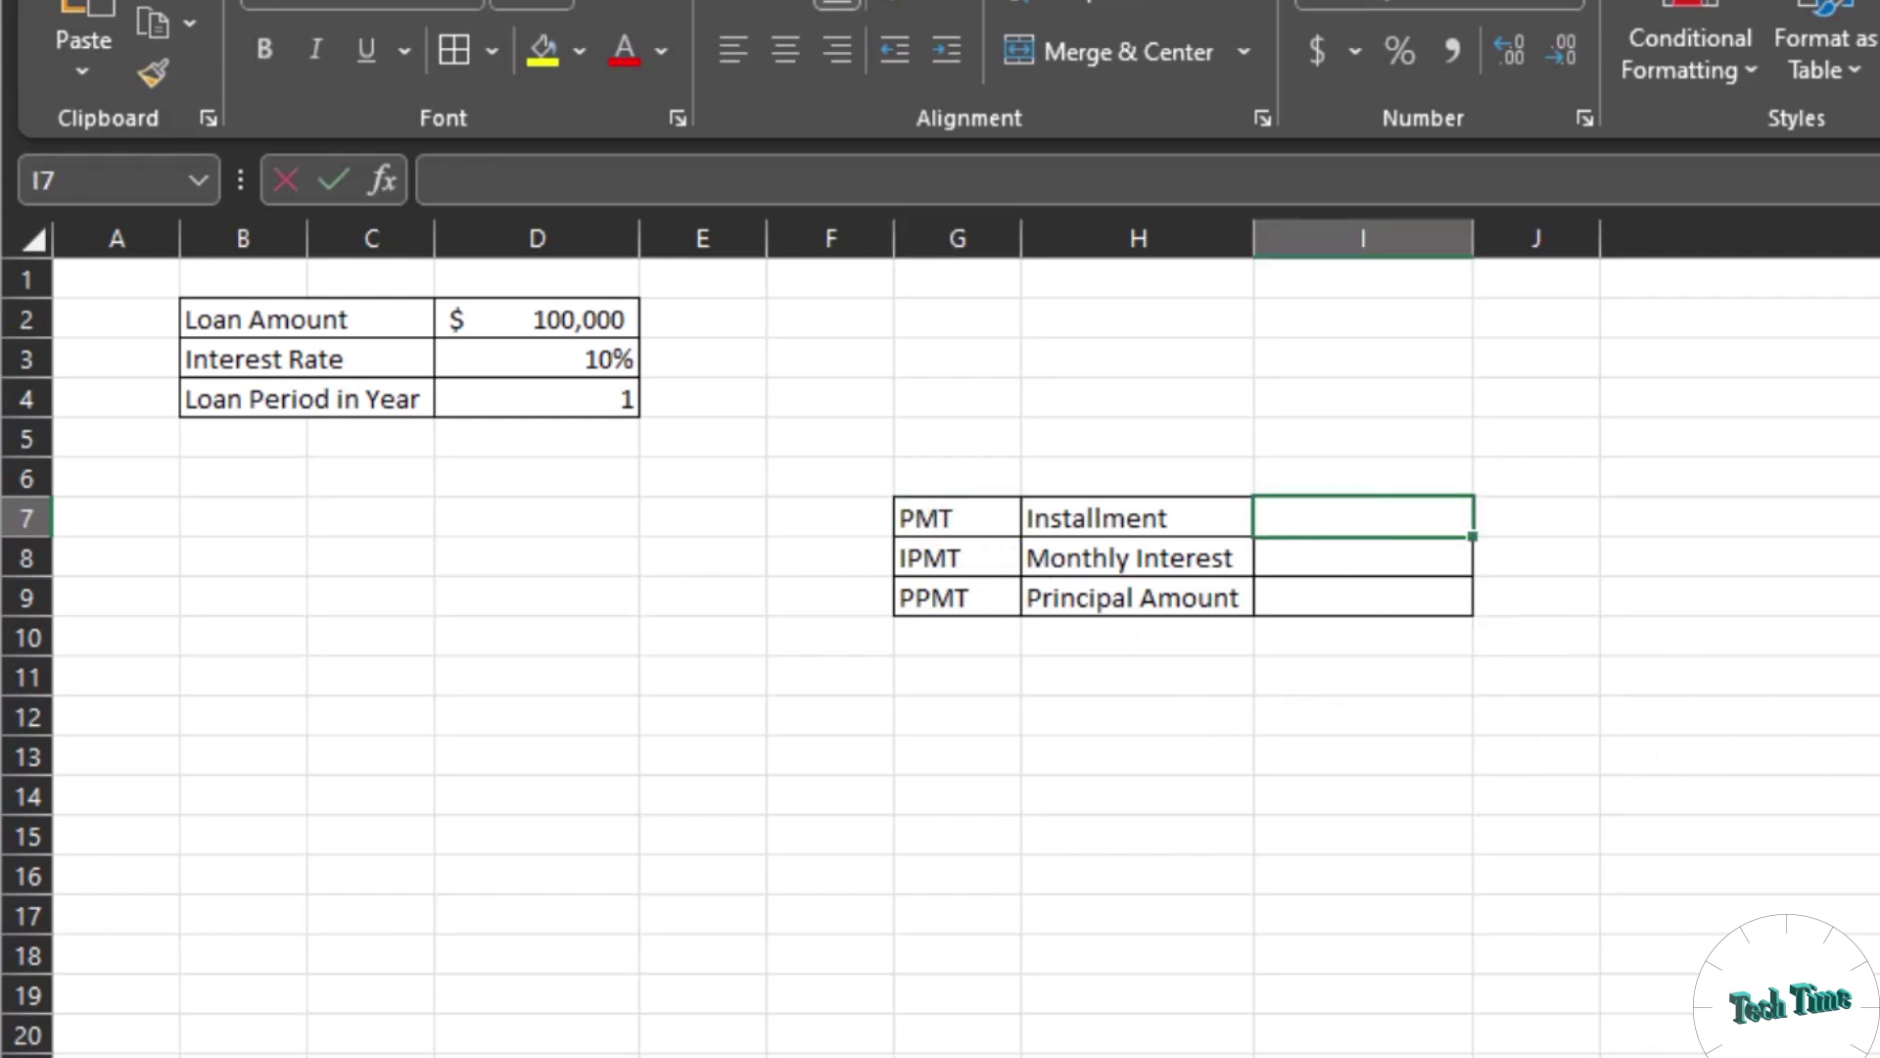
Step: Enter =PMT(D3/12,D4*12,D2) in I7, giving a monthly installment of (8,791.59)
type("=pmt")
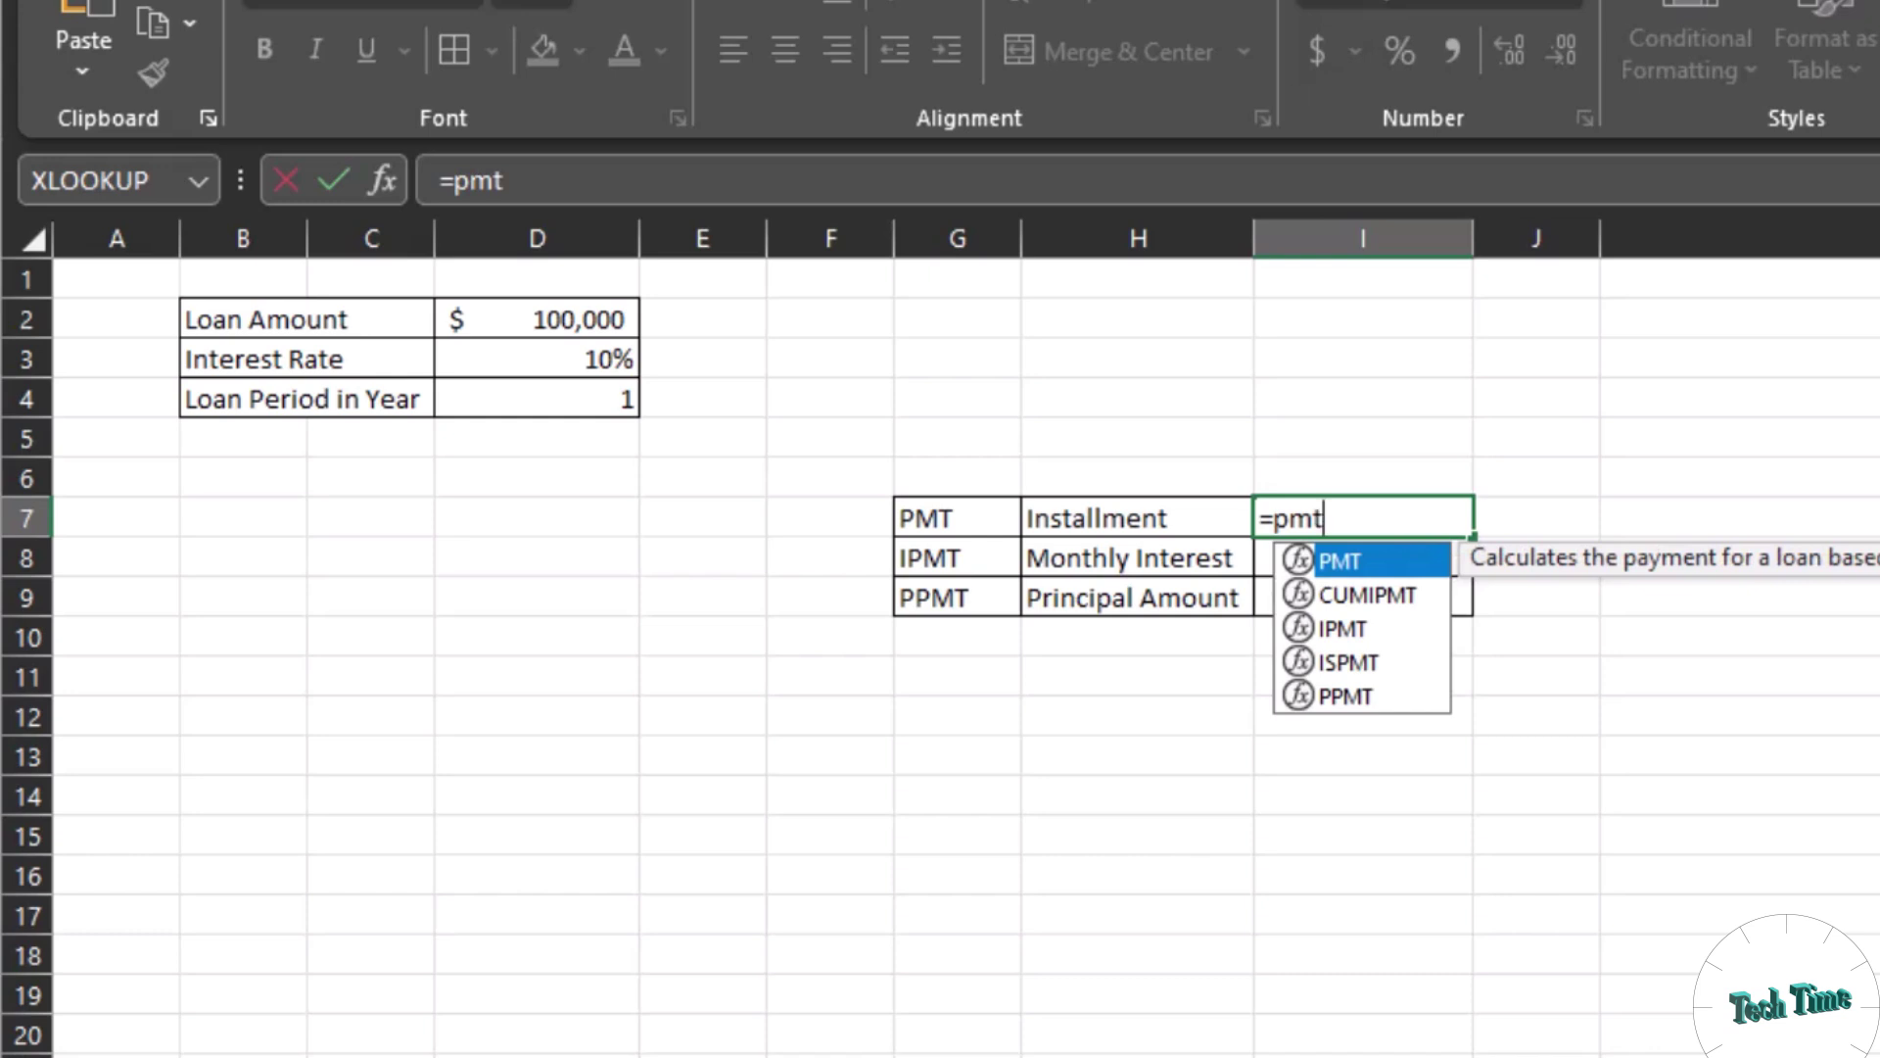
key("Tab")
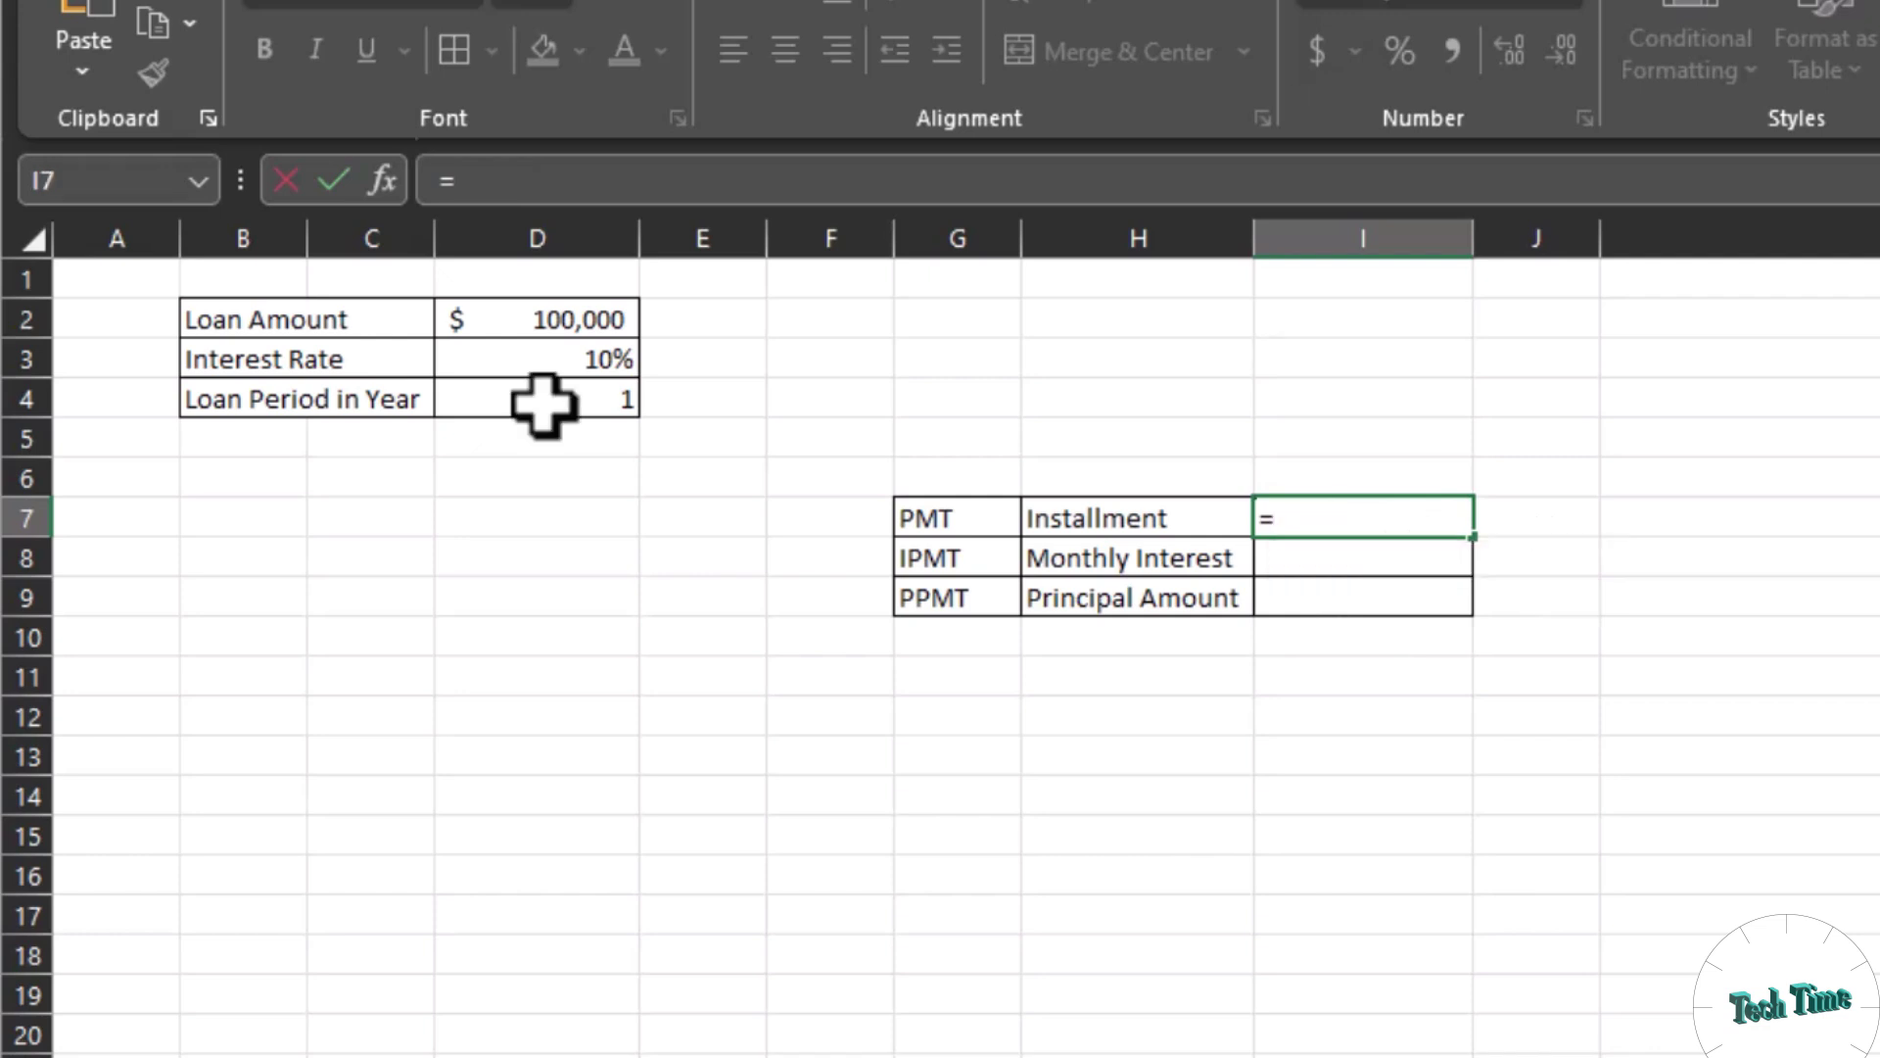
type("pmt")
key("Tab")
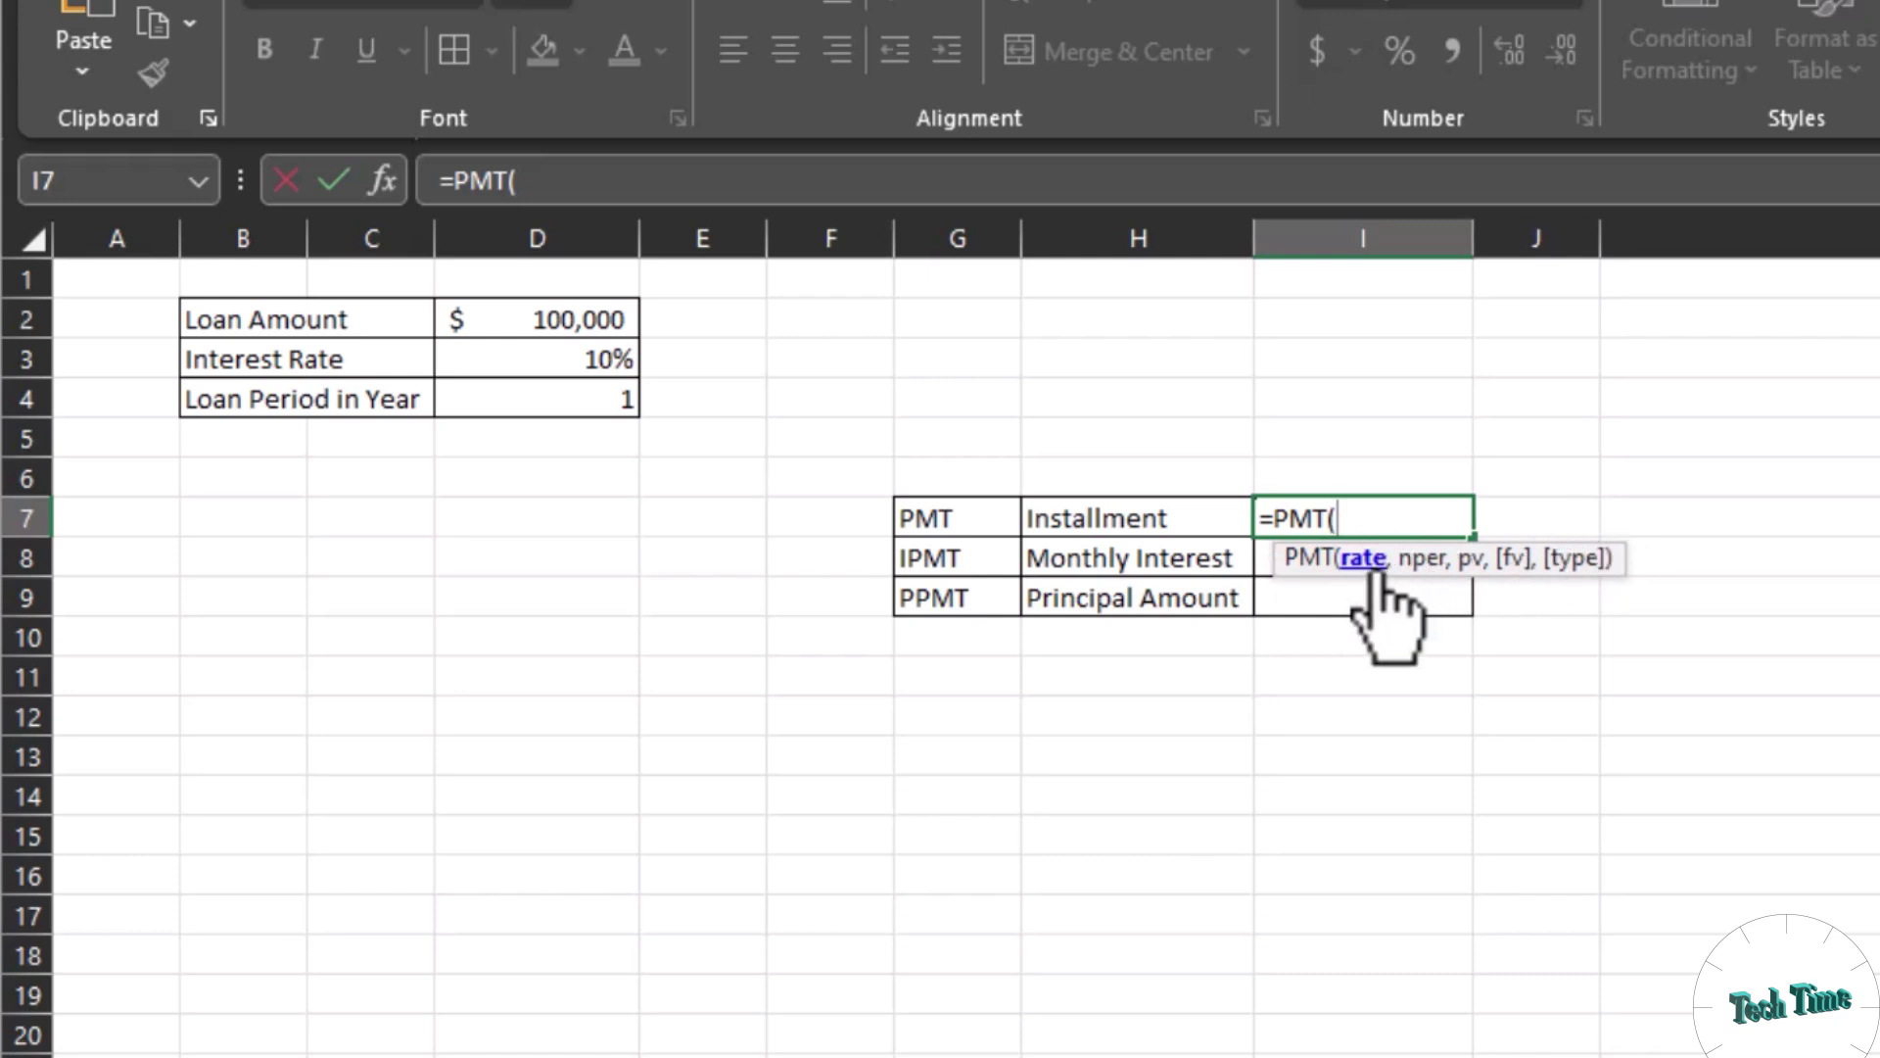
left_click(588, 360)
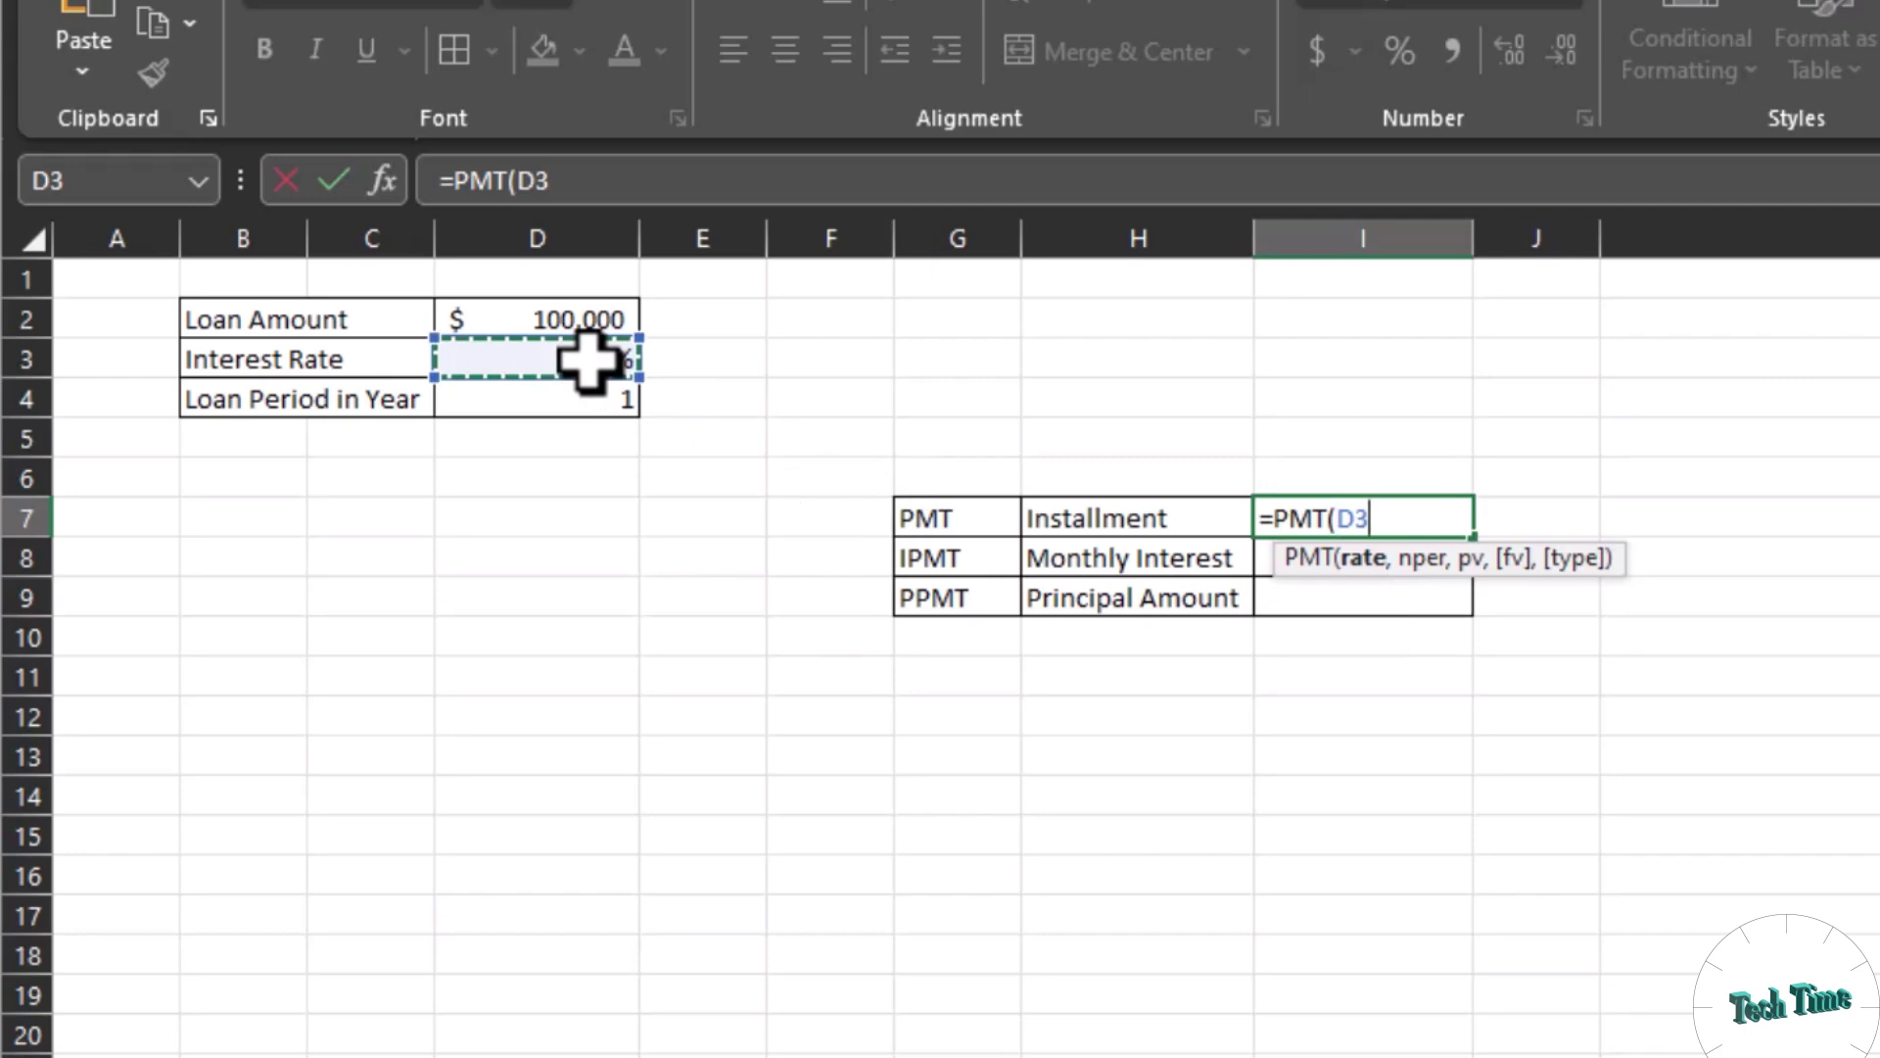
type("/12")
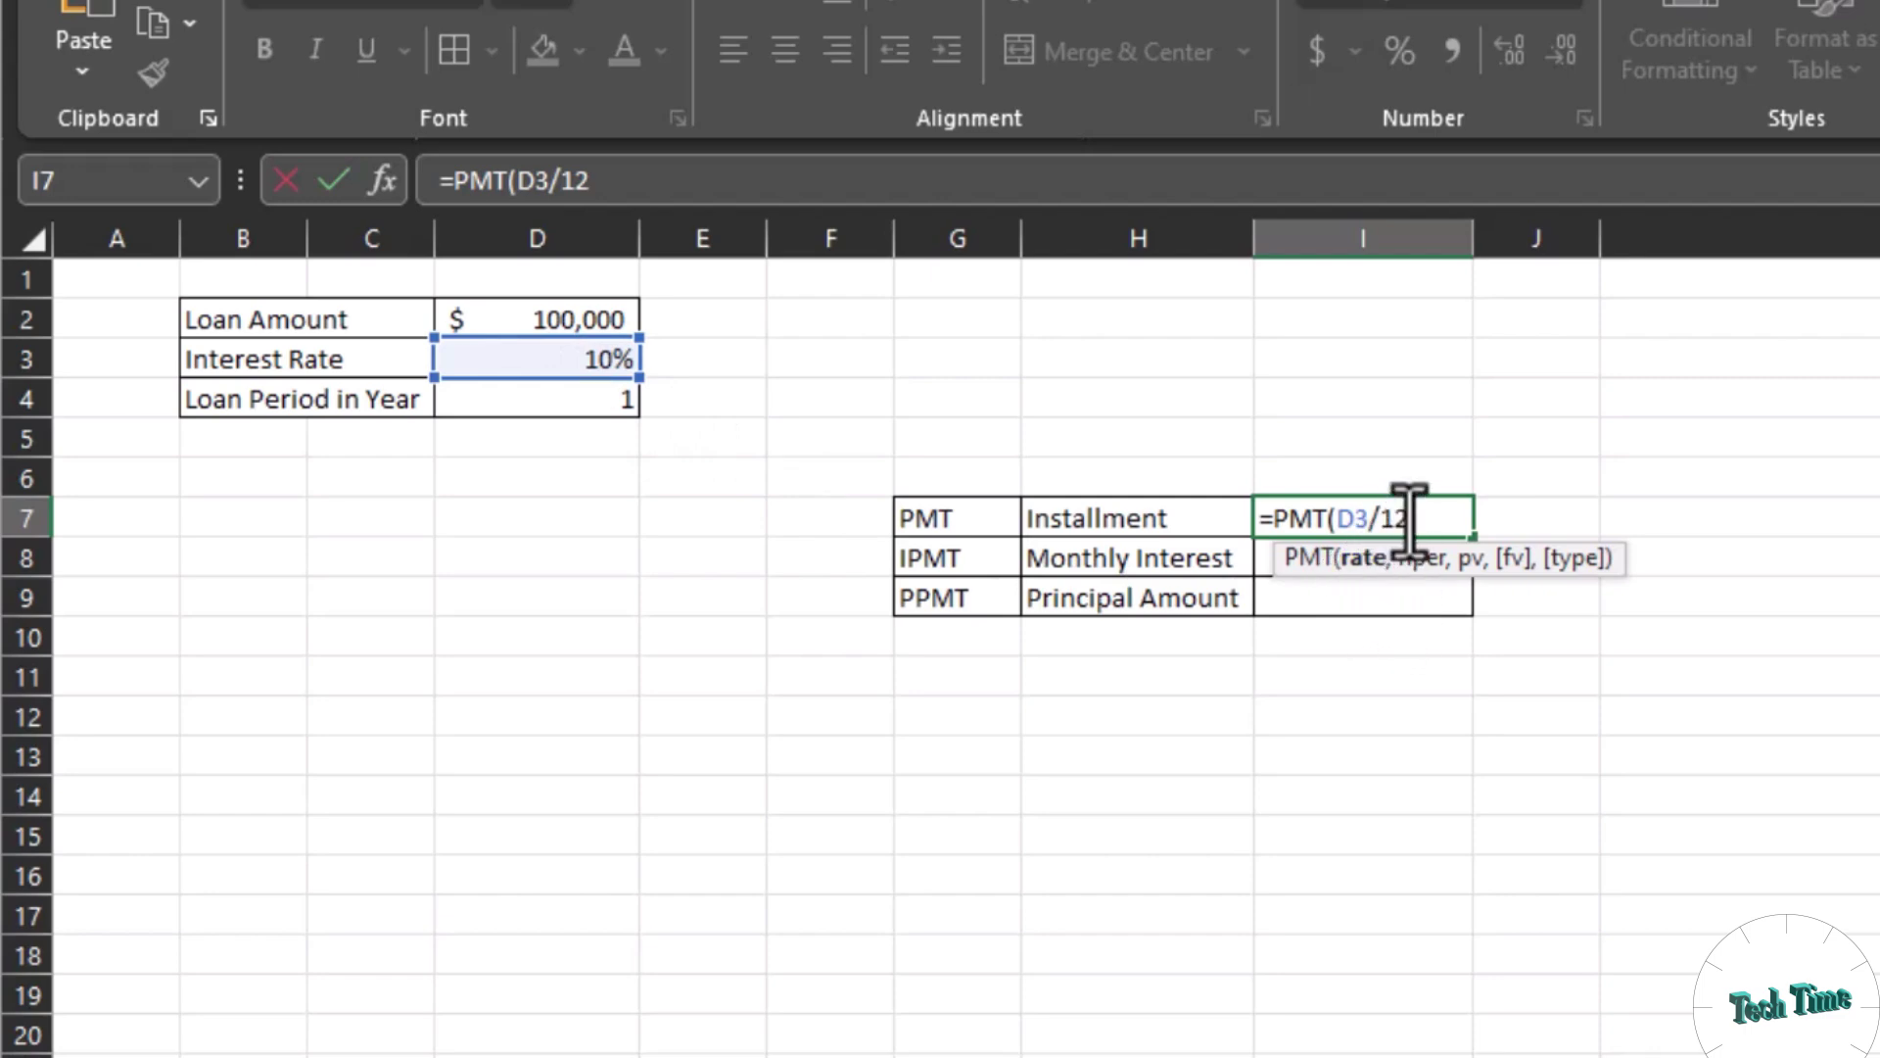
type(",")
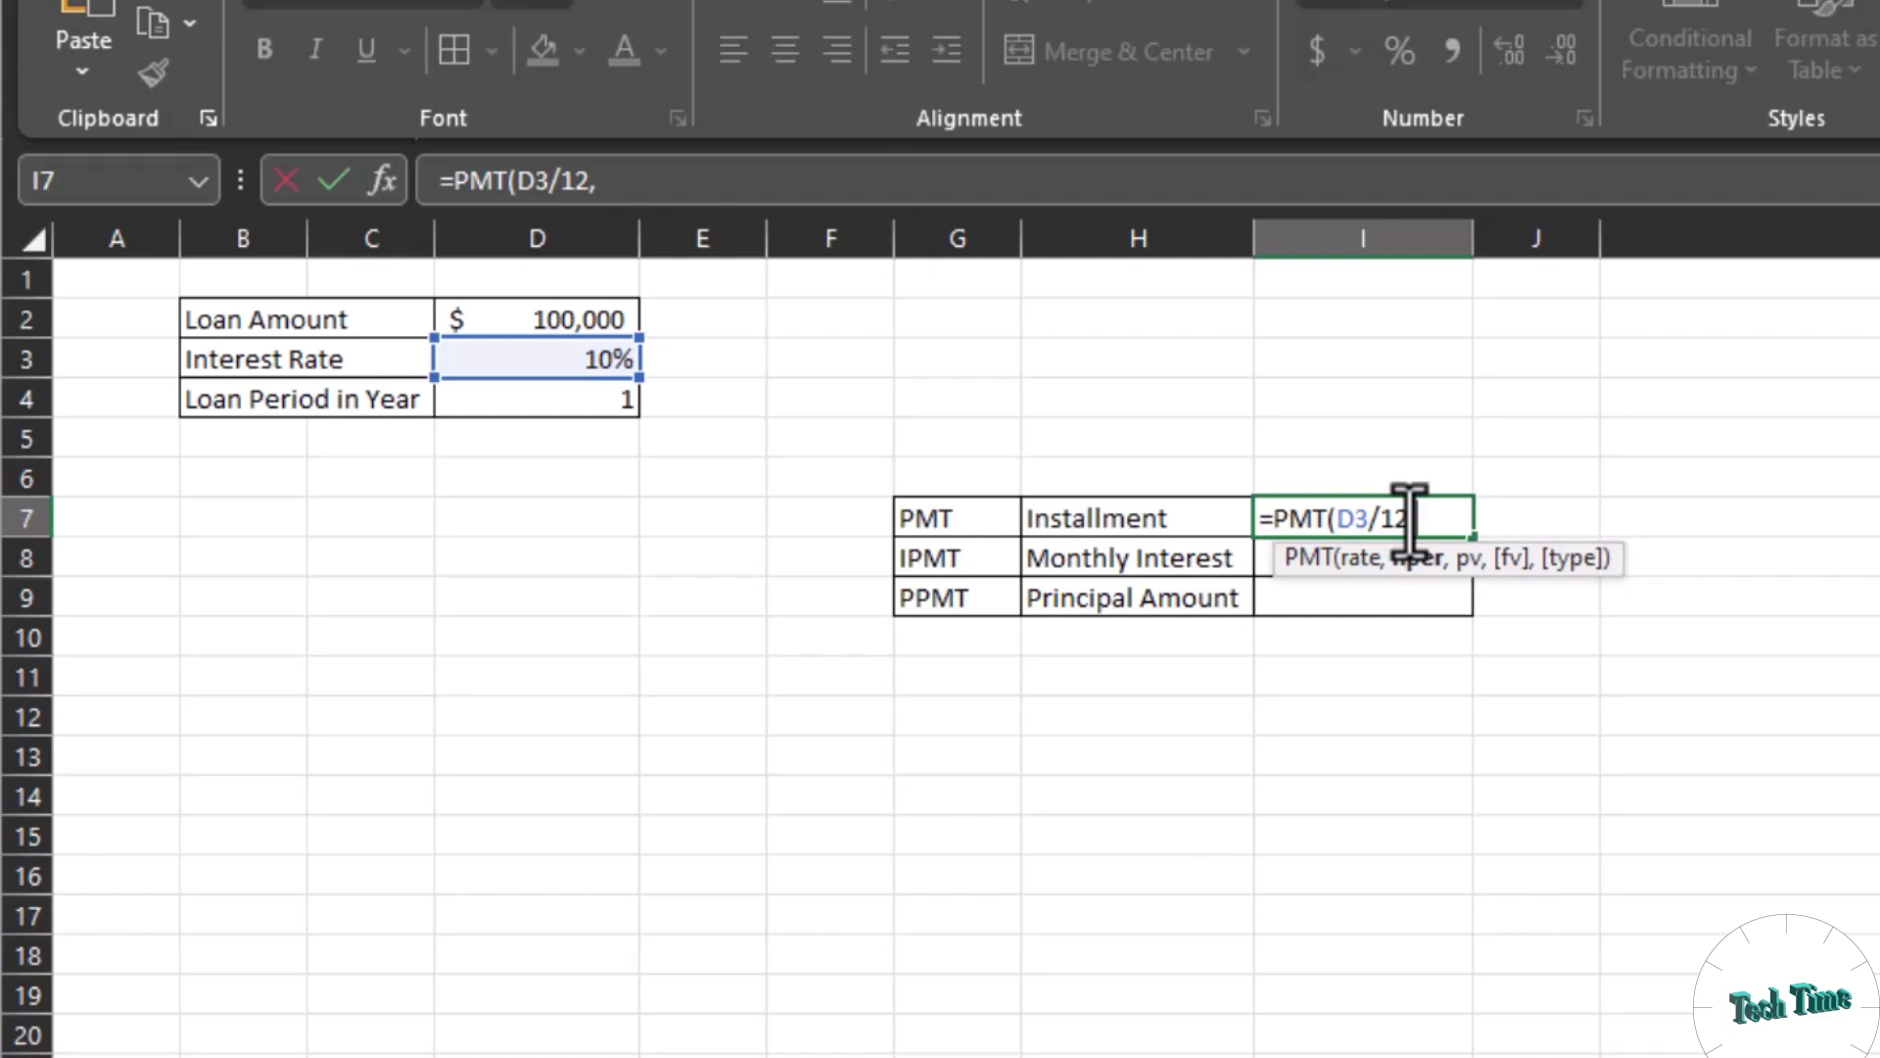
left_click(578, 401)
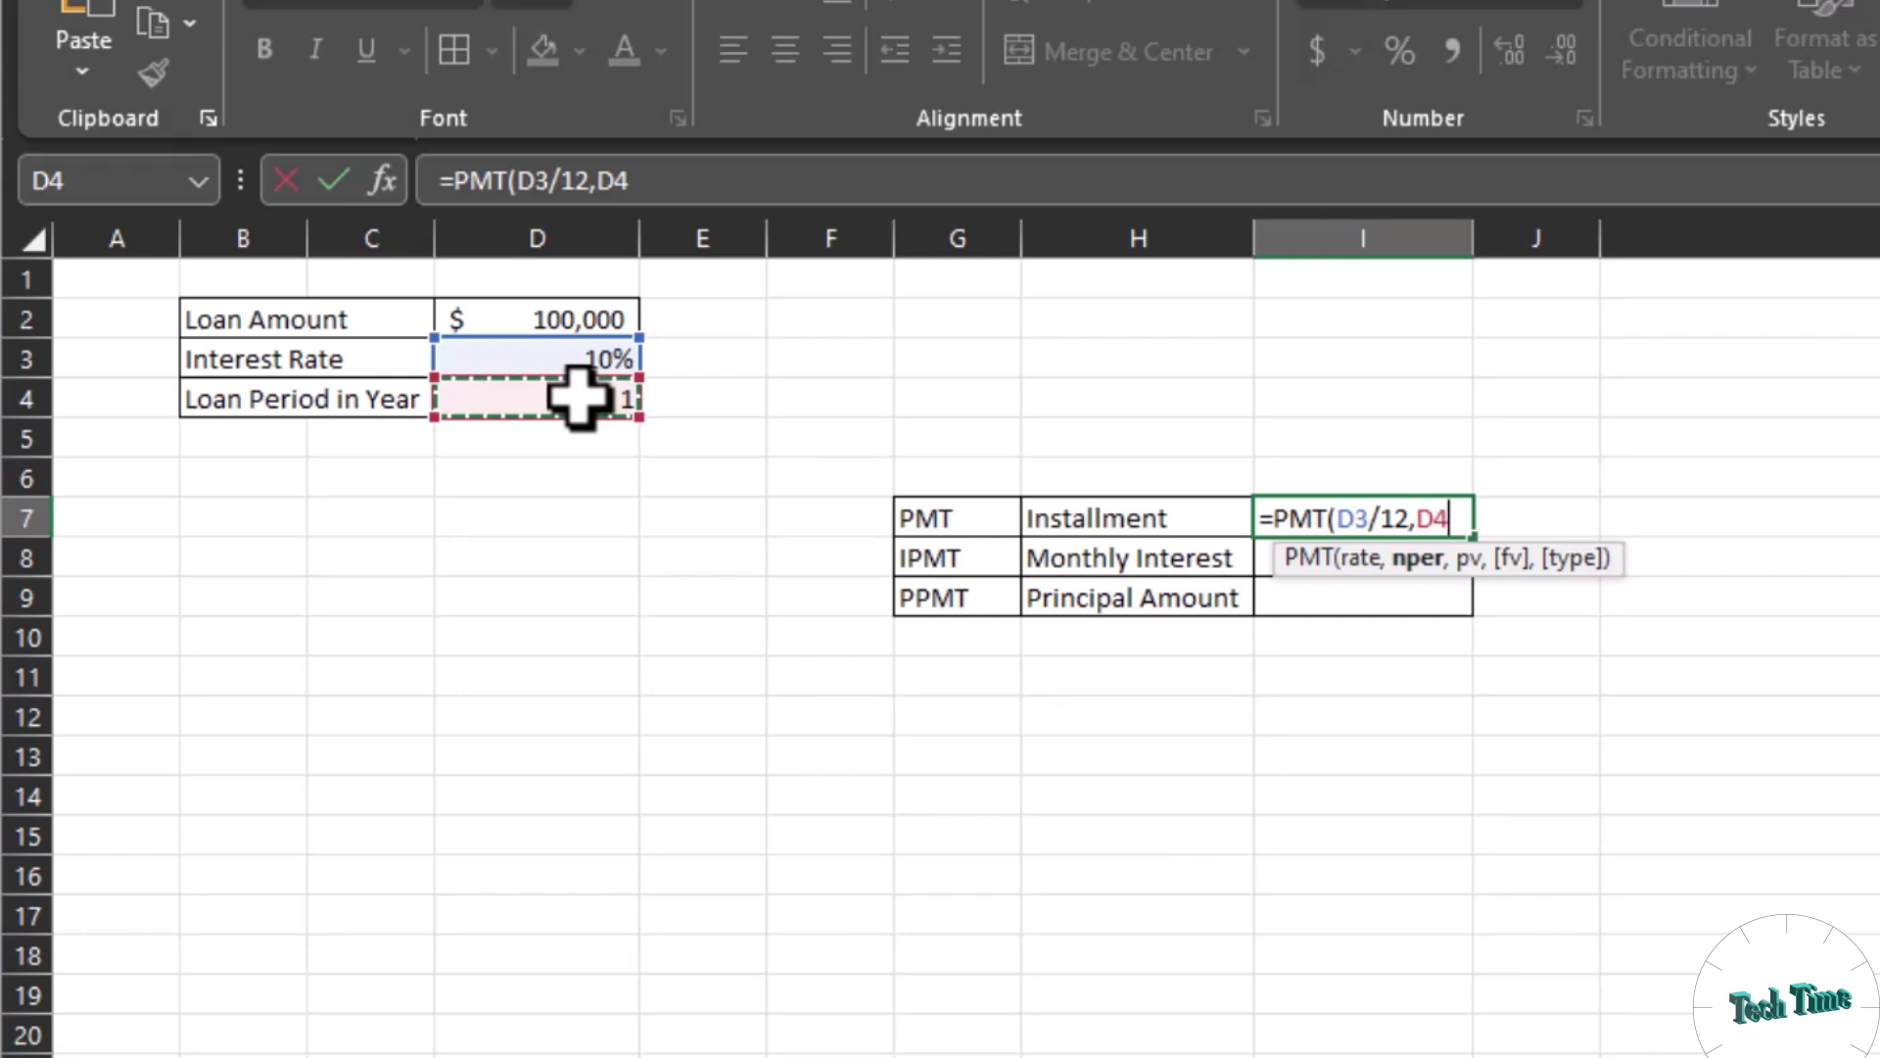
type("*12,")
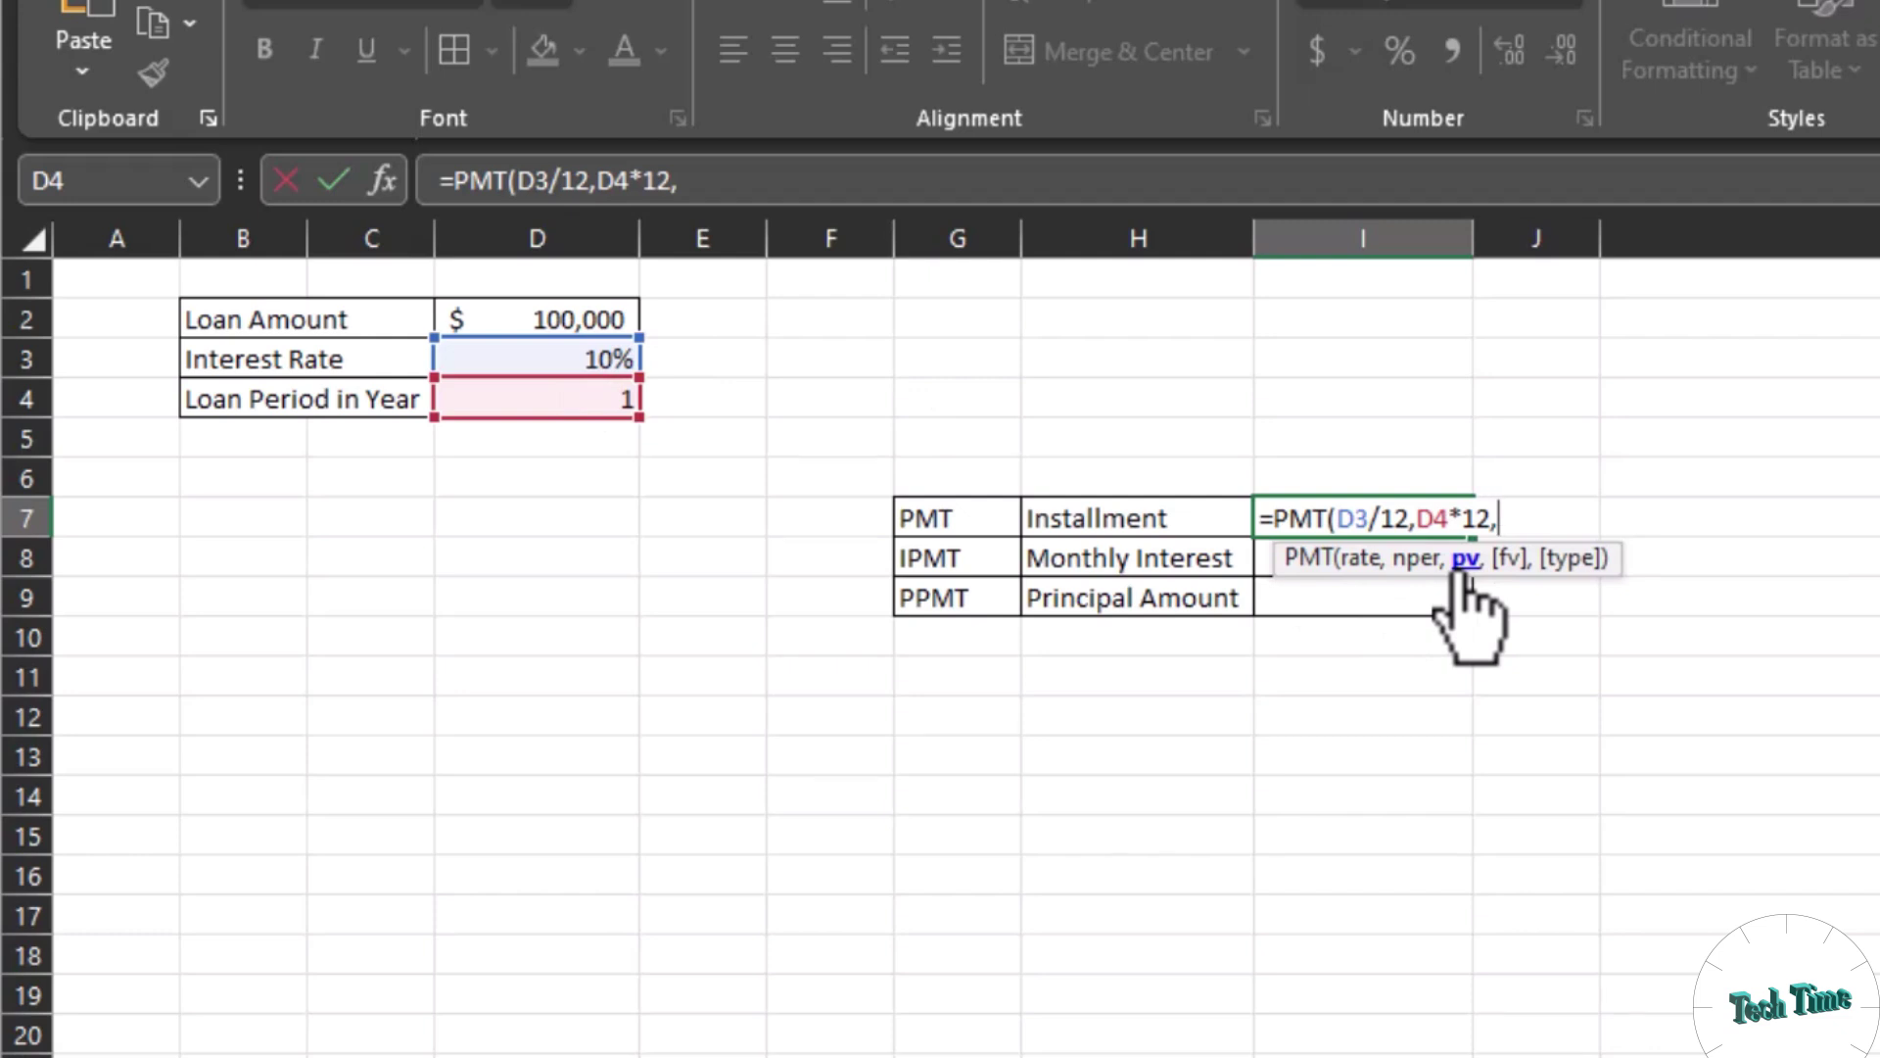
left_click(558, 315)
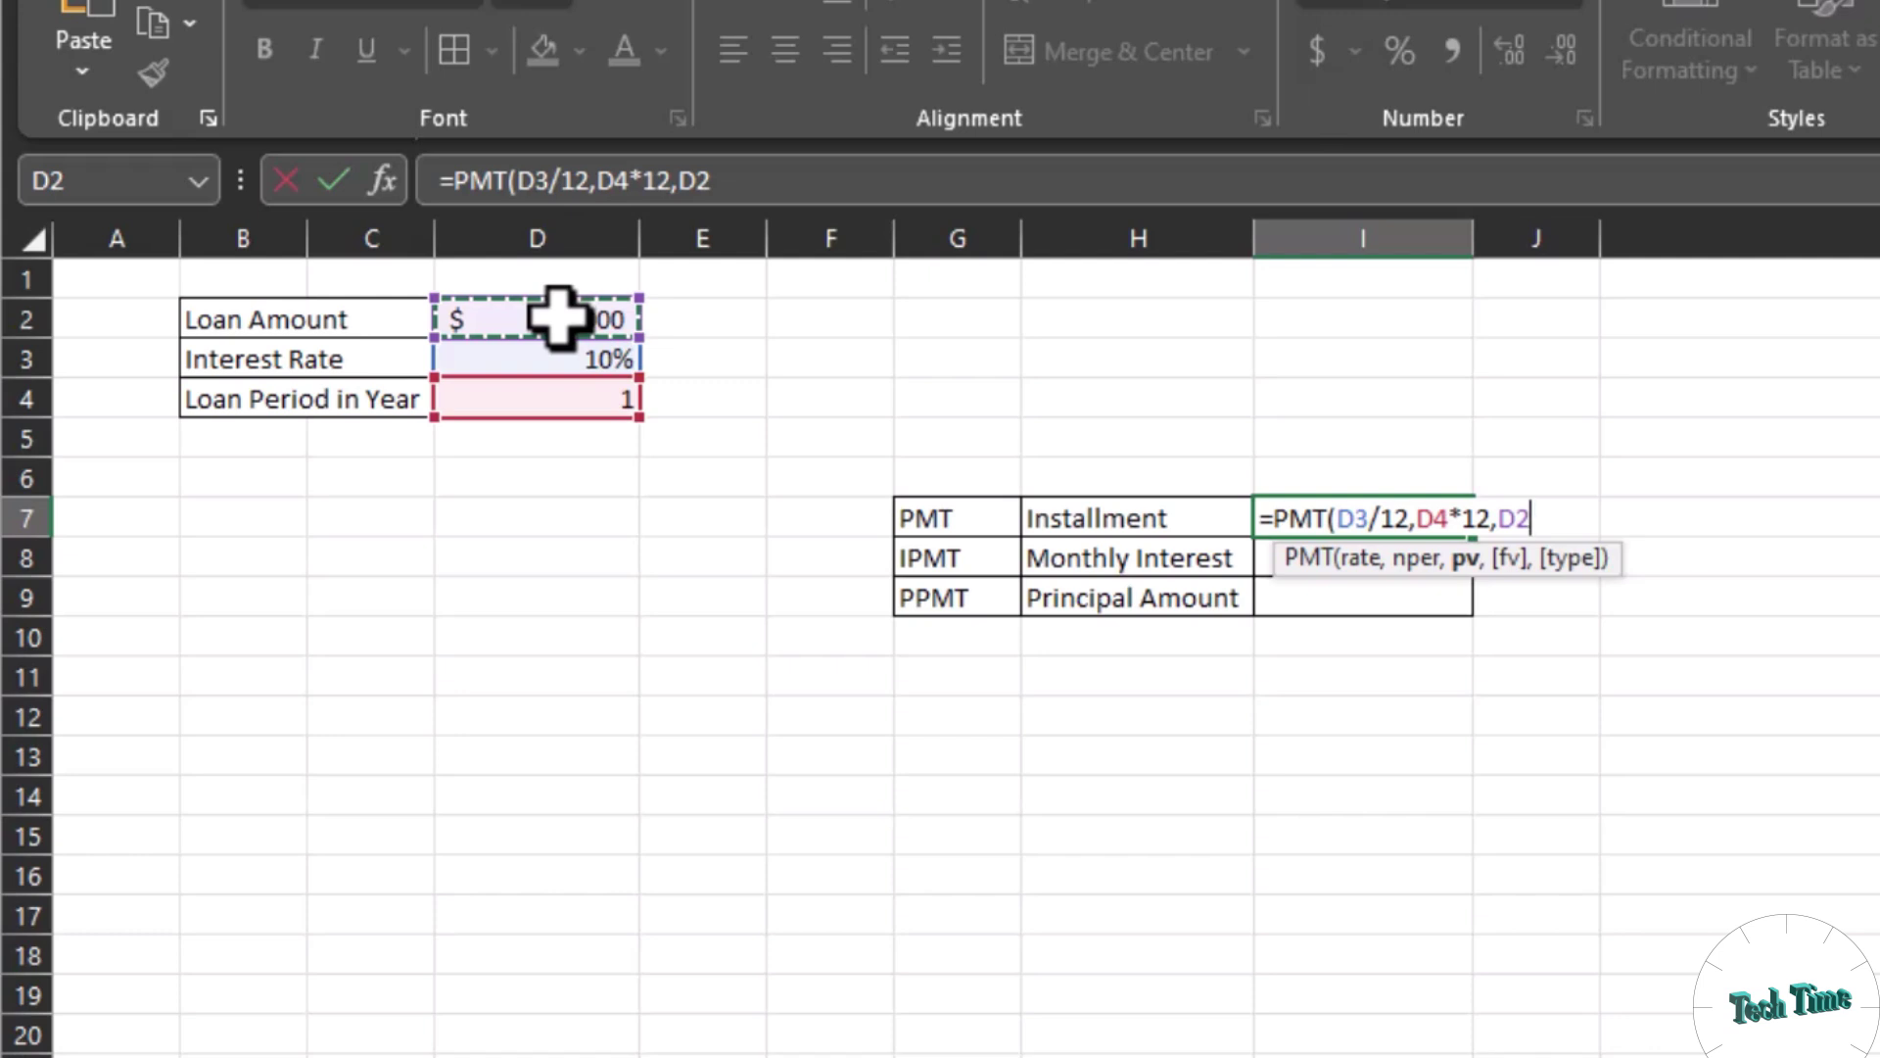
type(")")
key("Return")
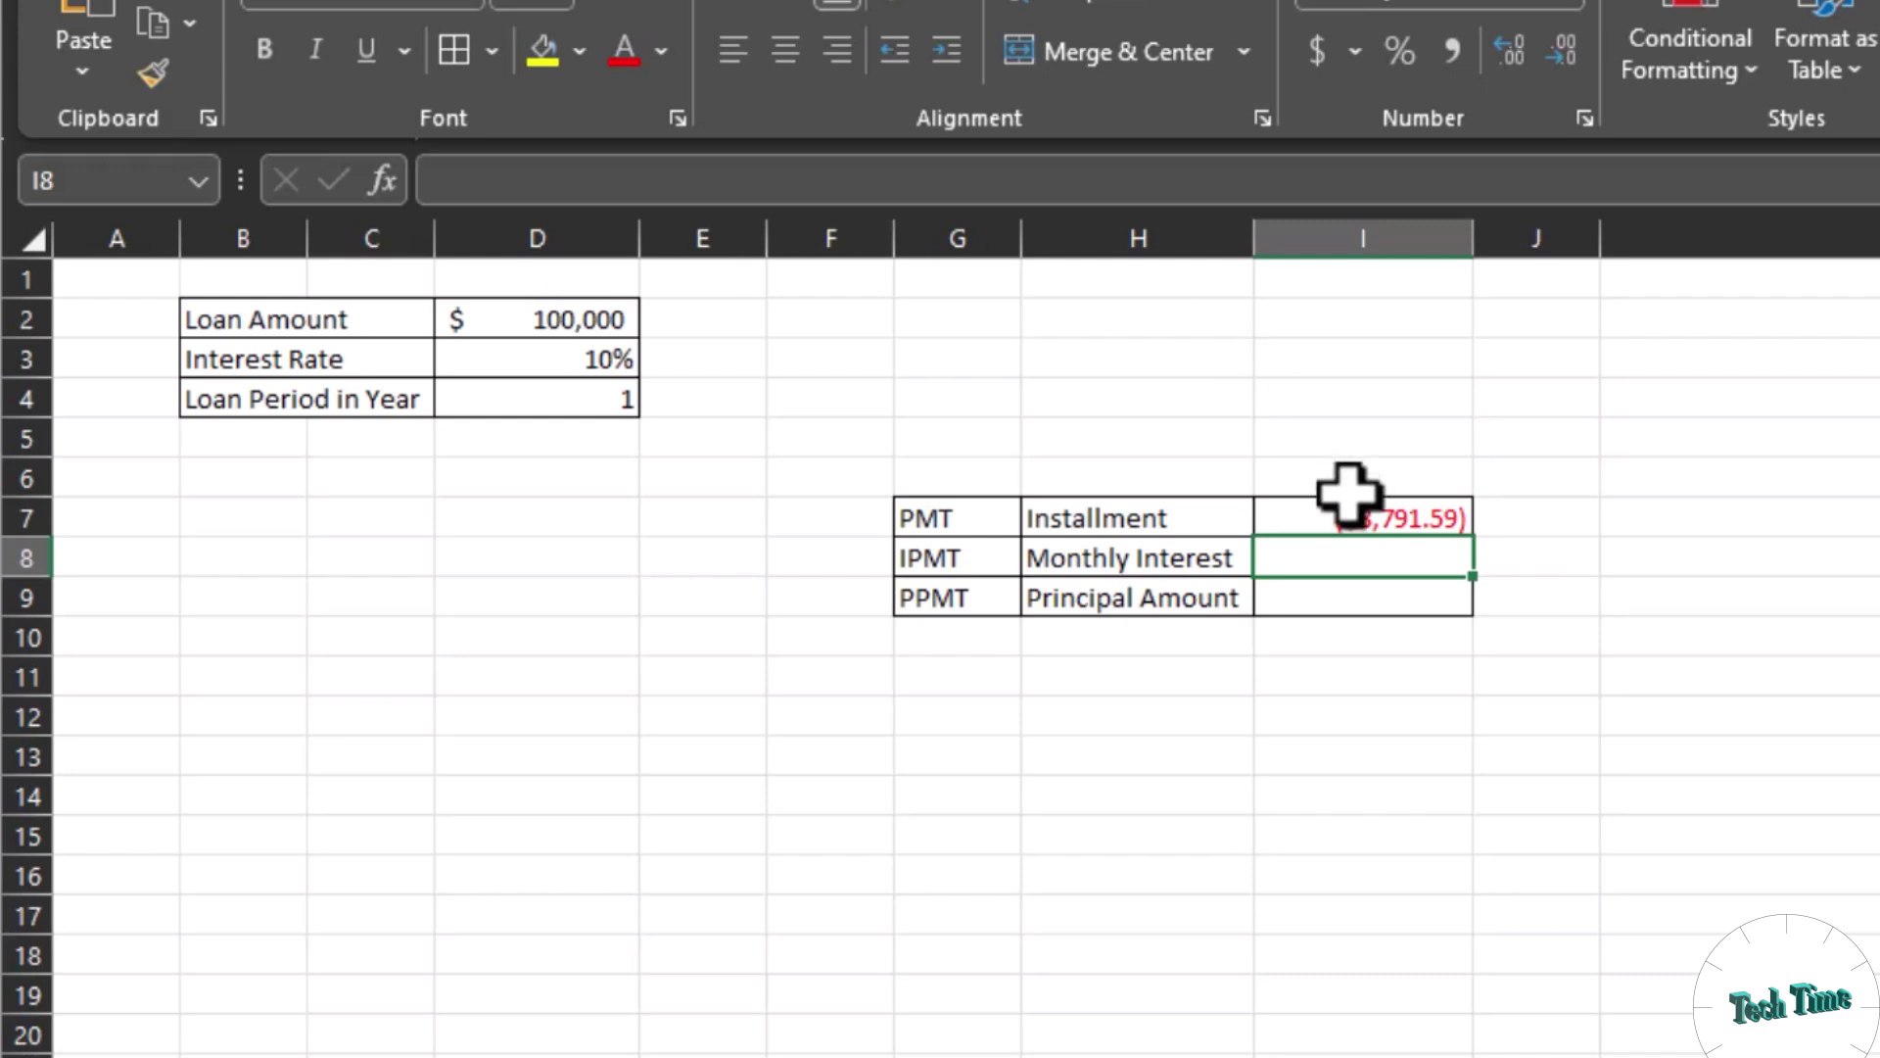
left_click(1375, 524)
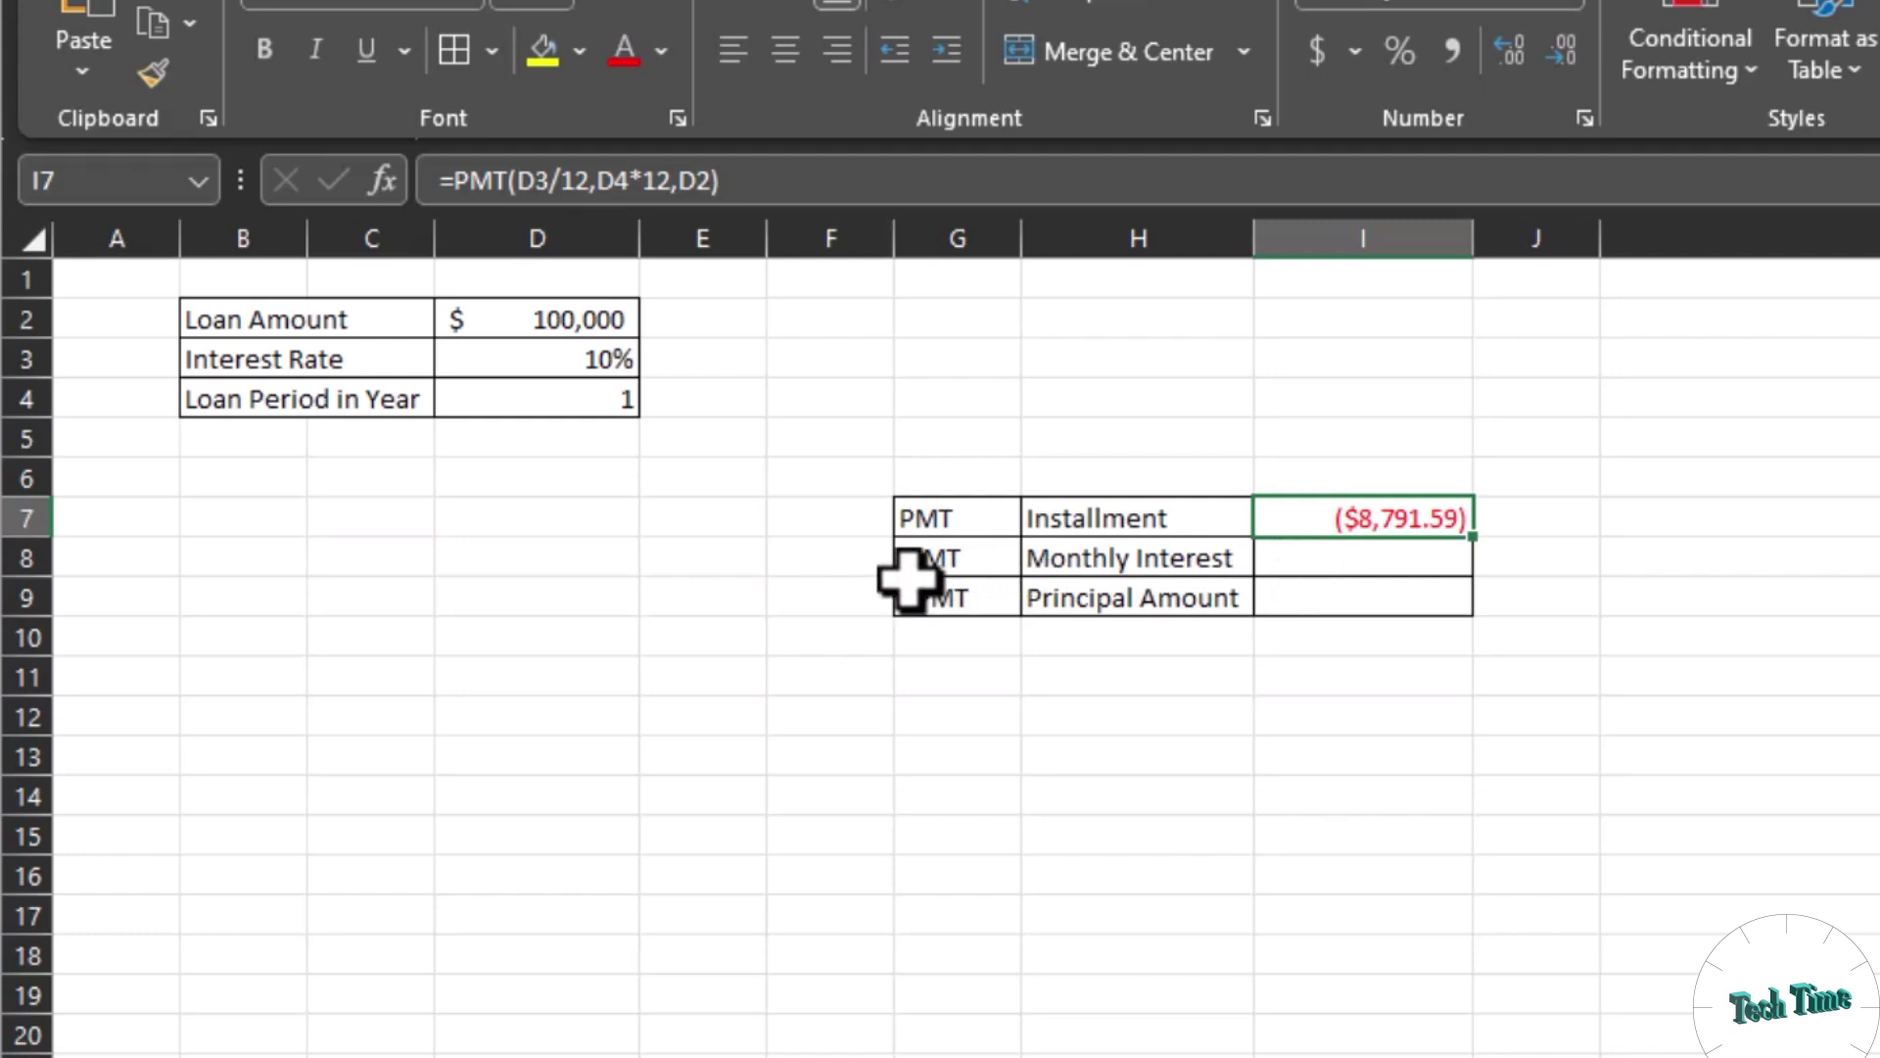
left_click(1313, 568)
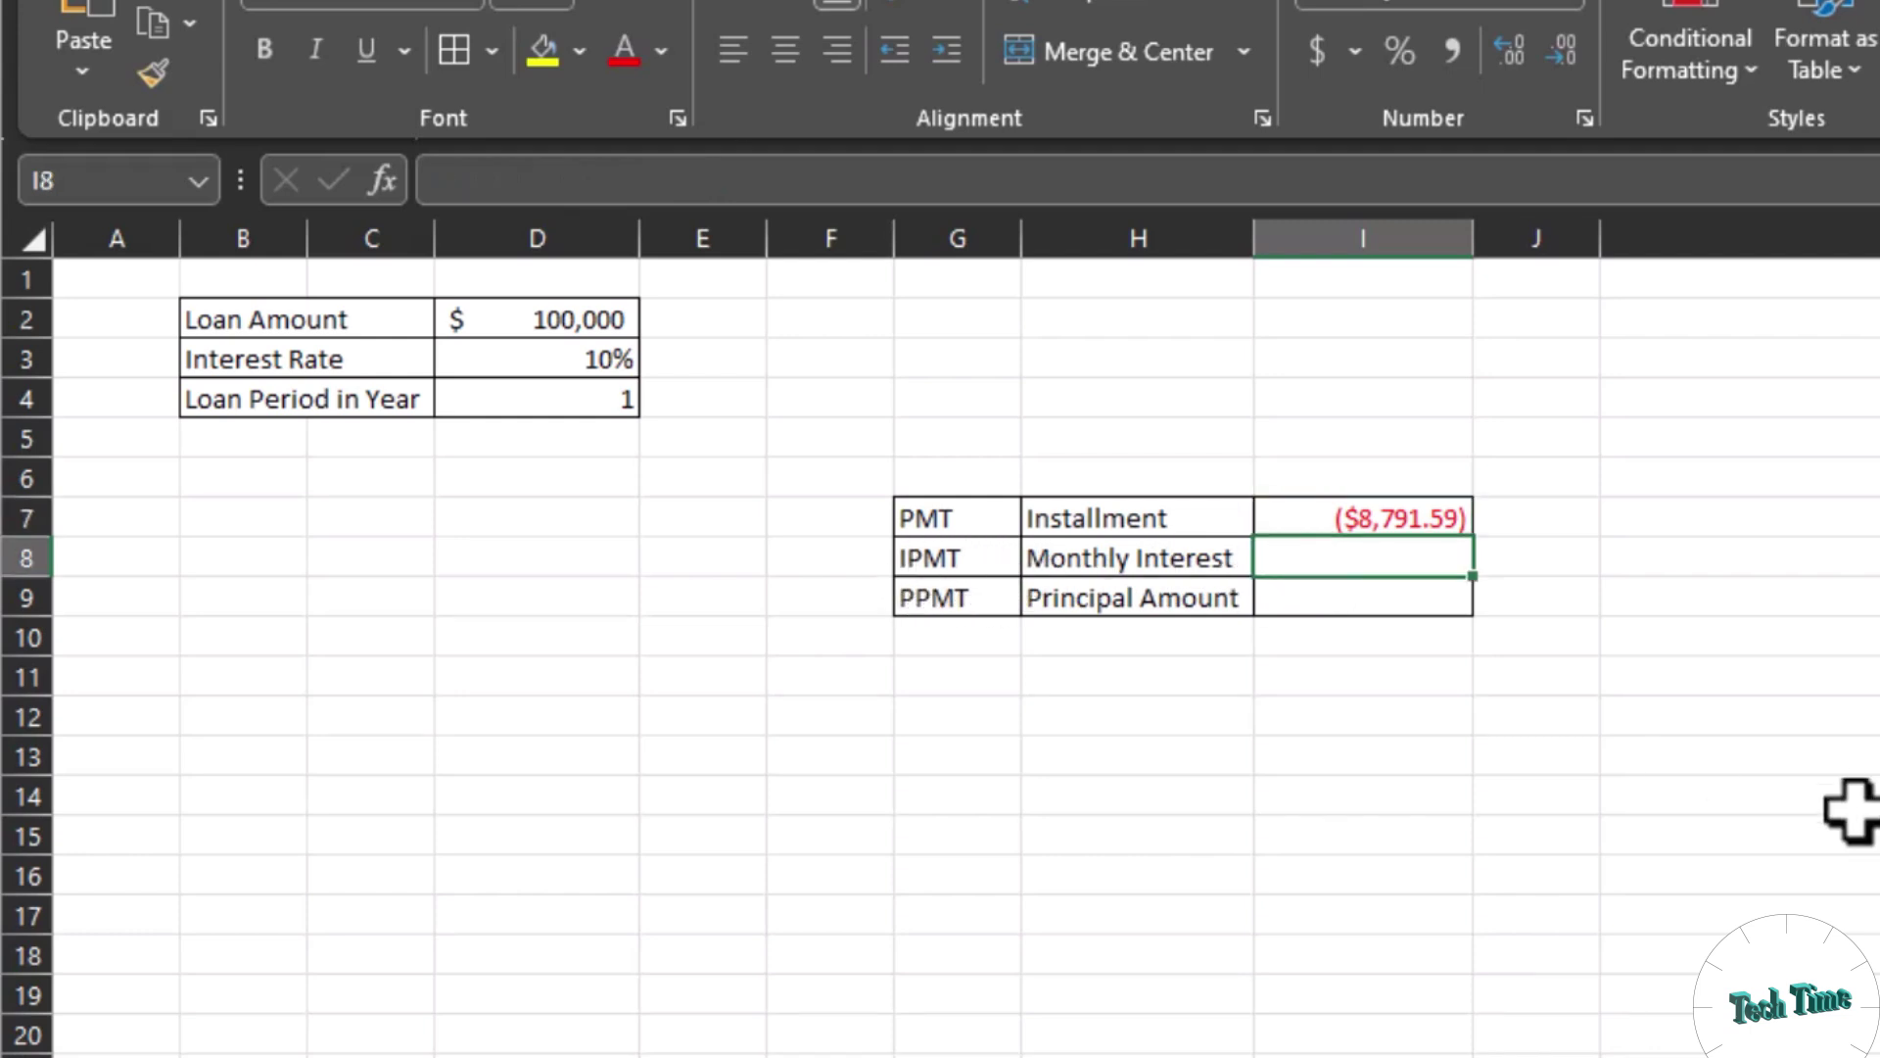
Step: Enter =IPMT(D3/12,1,D4*12,D2) in I8, returning ($833.33) first-month interest
type("=i")
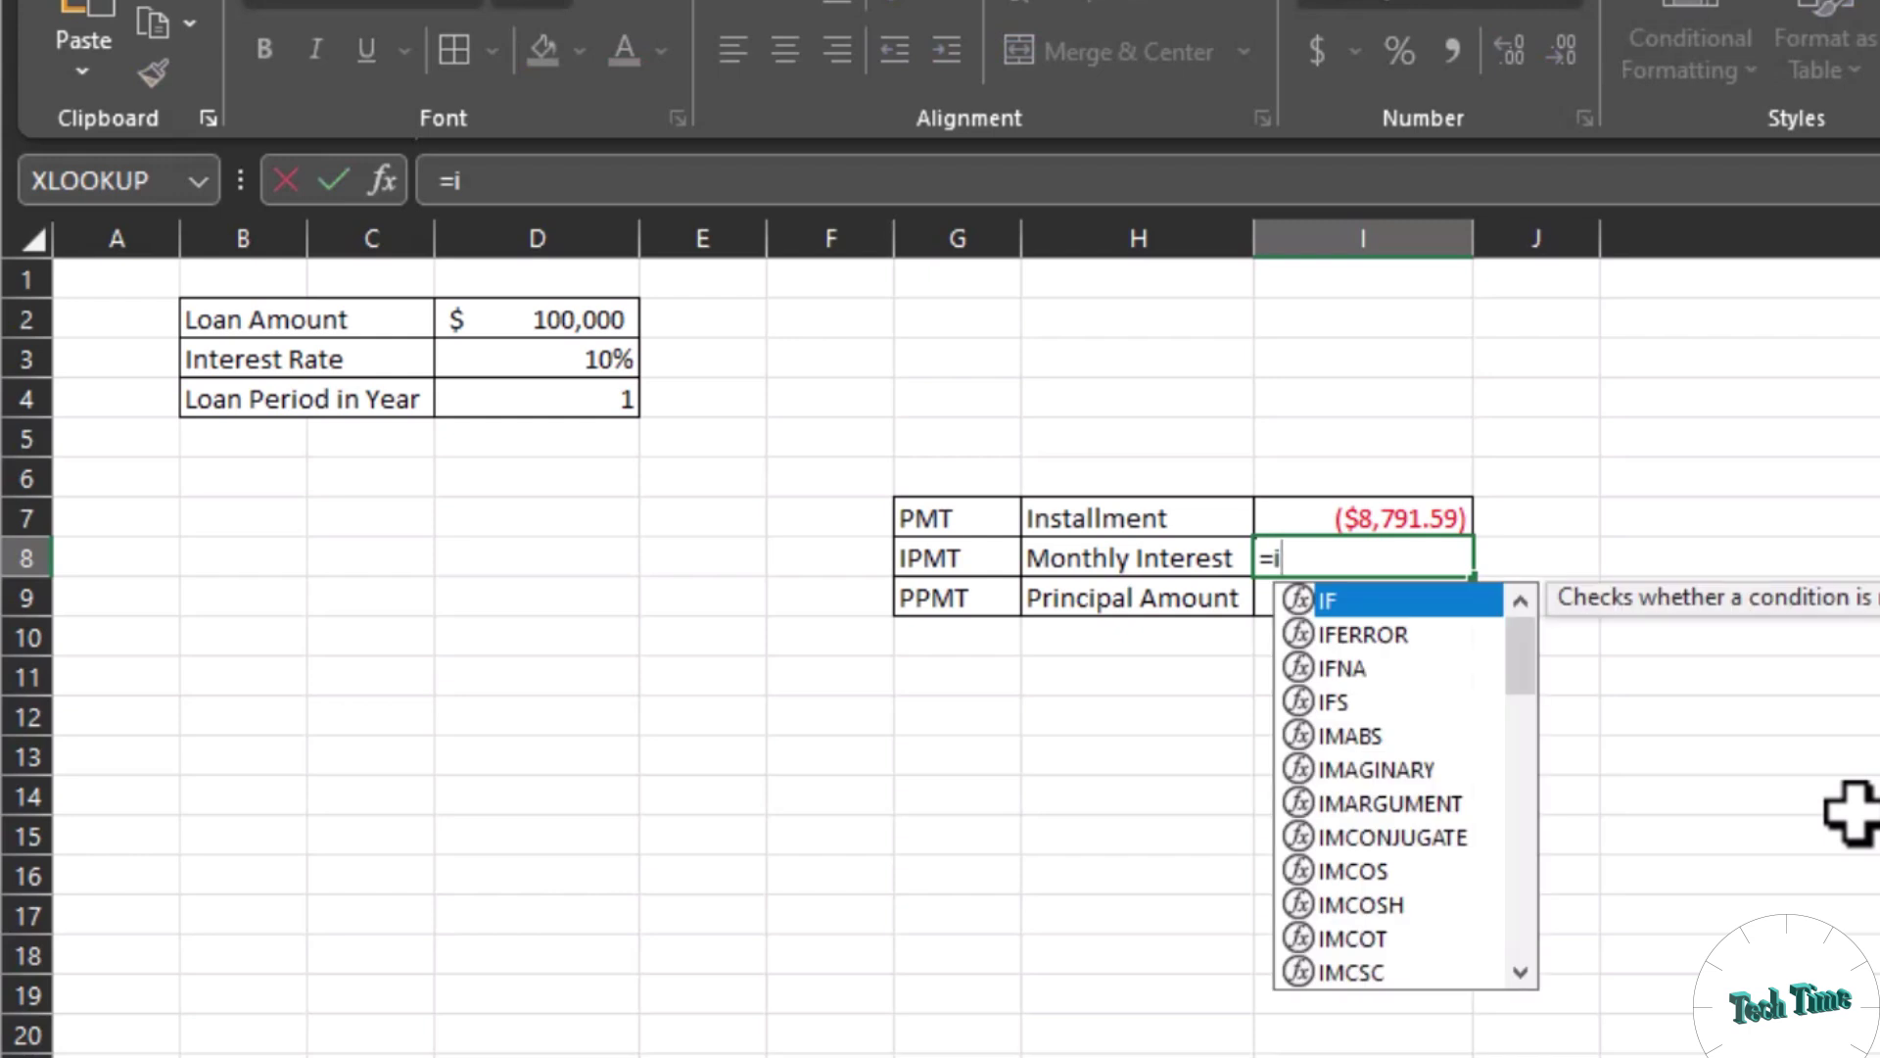
type("pmt")
key("Tab")
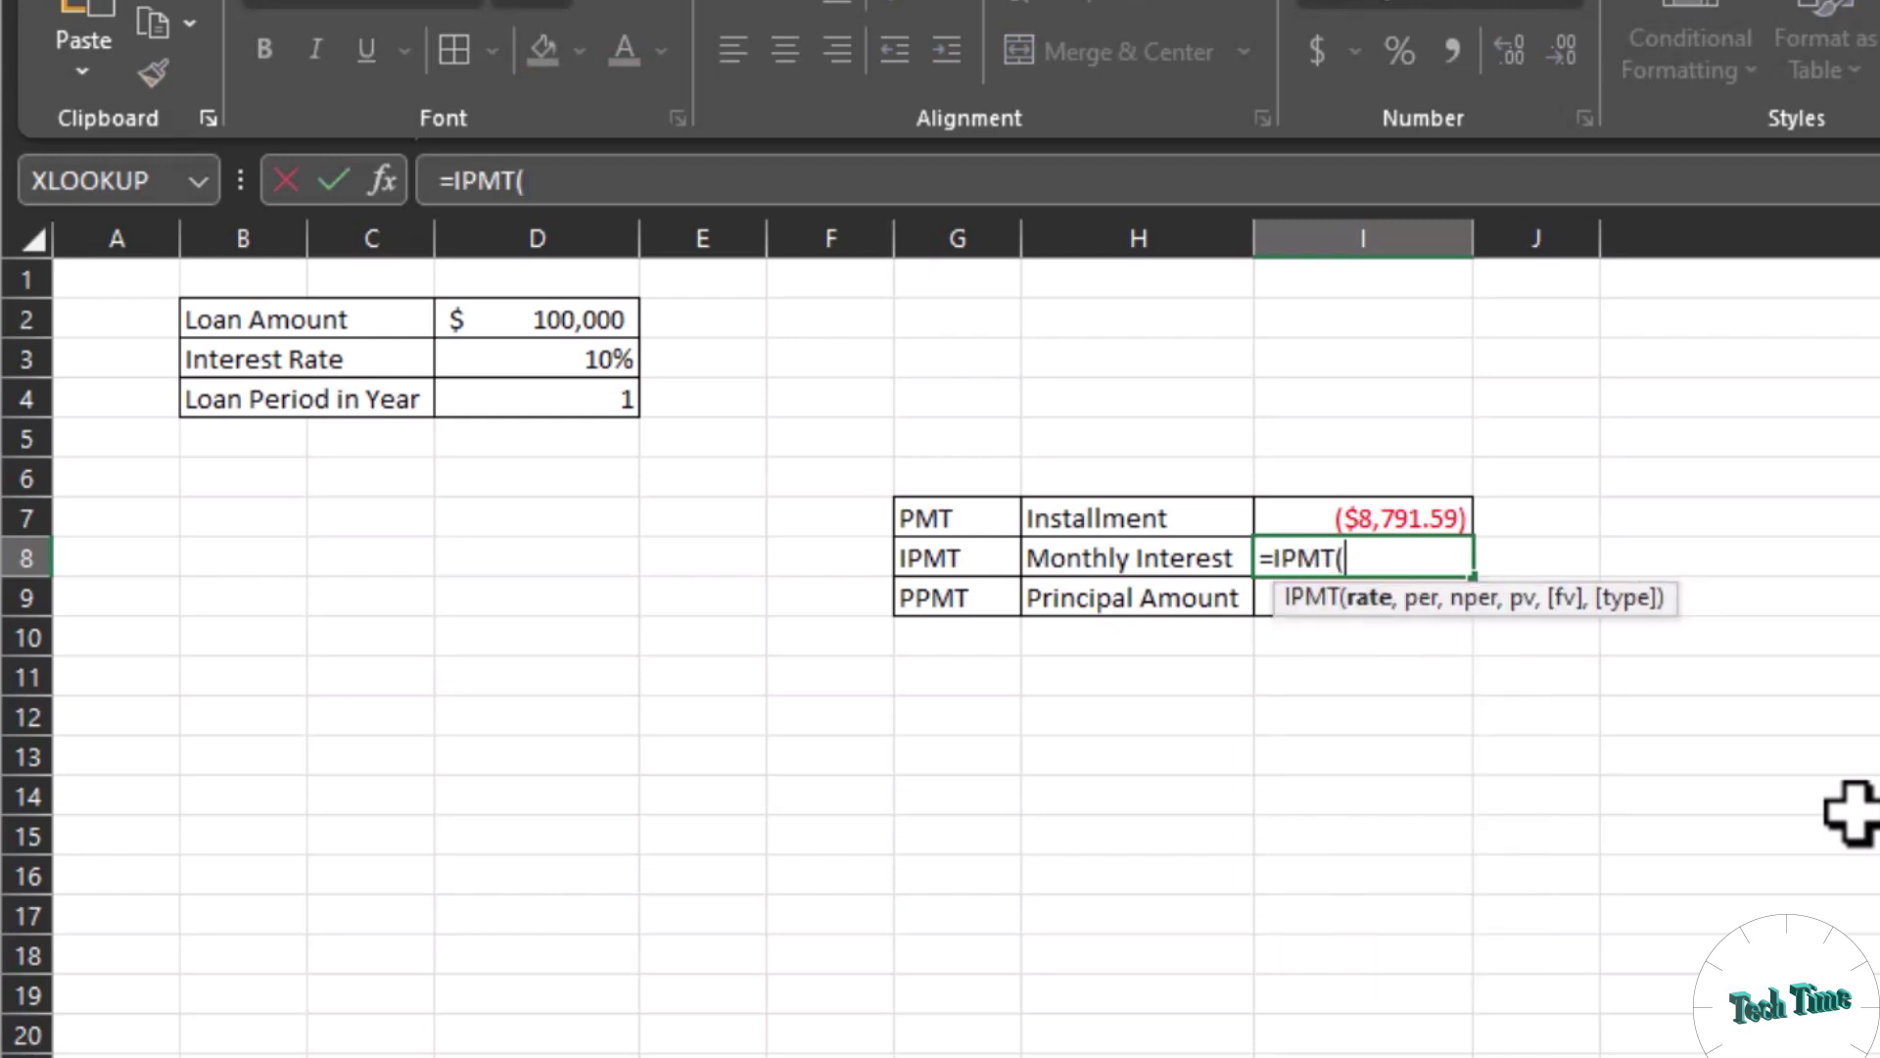
left_click(548, 361)
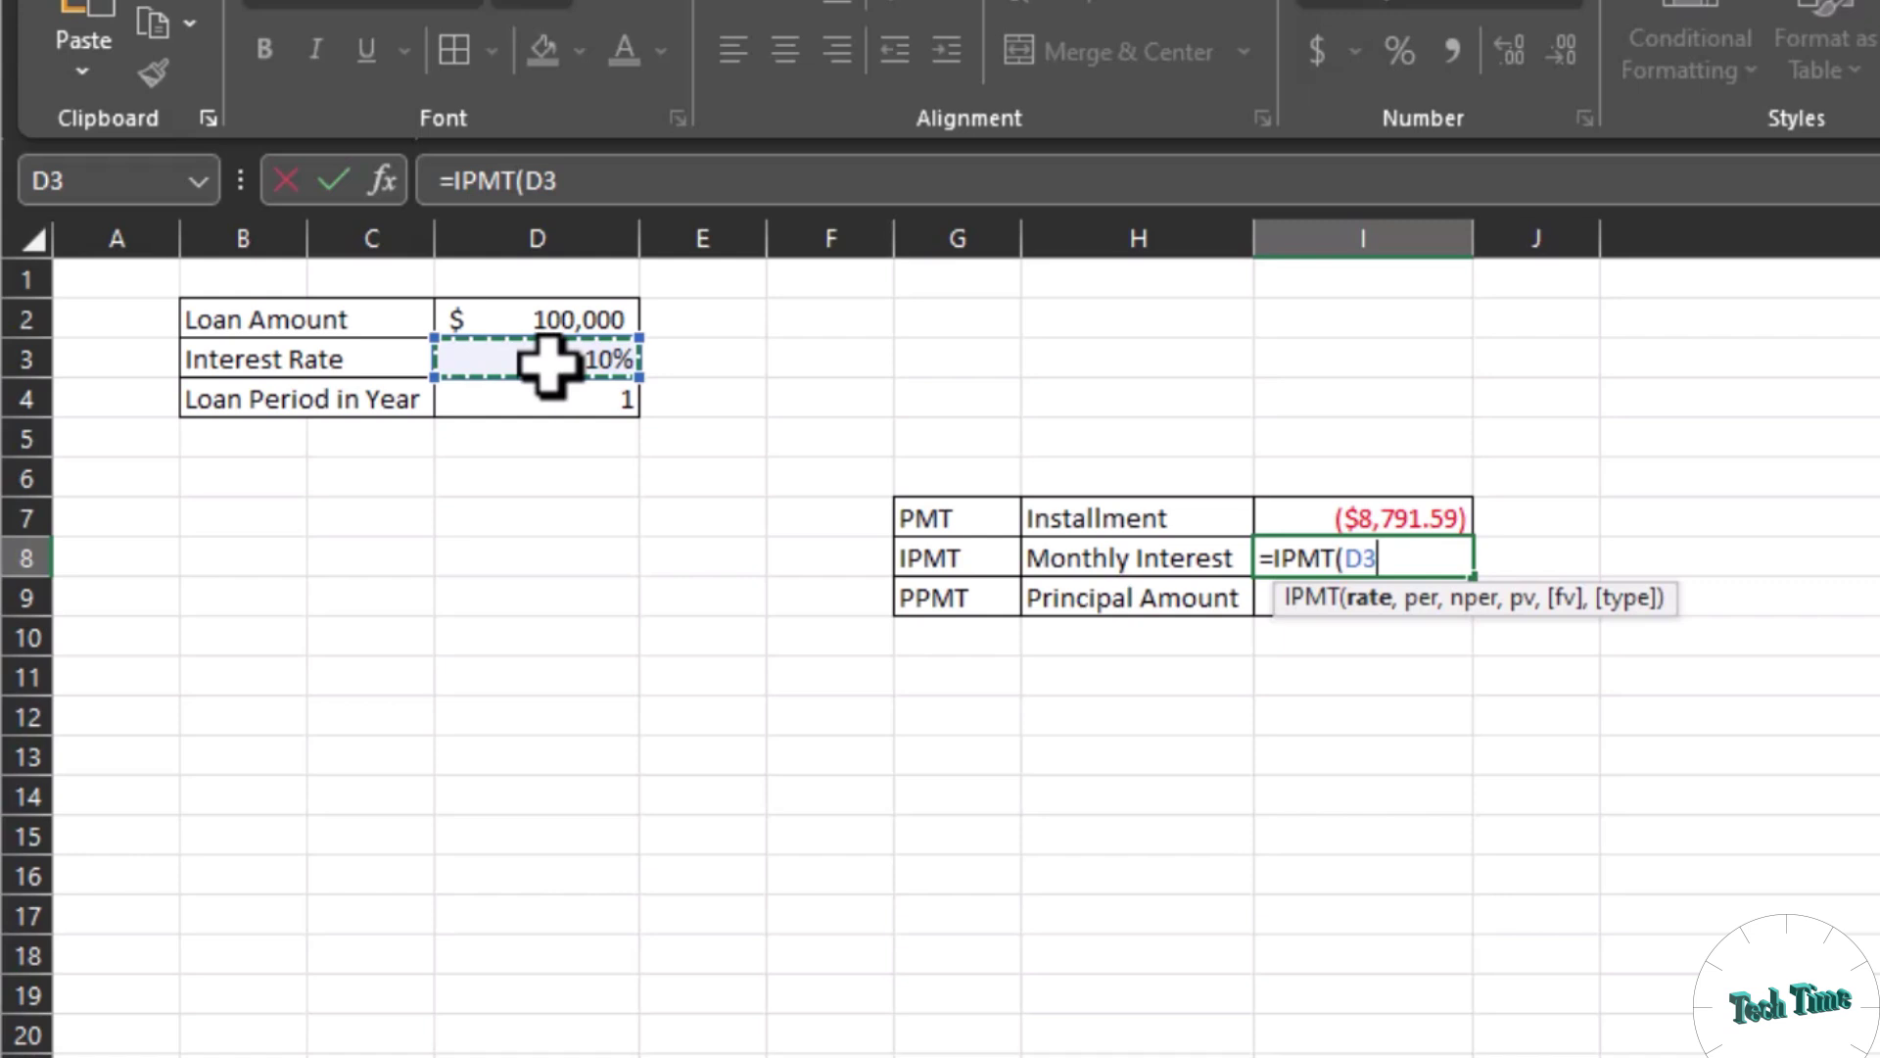
type("/12")
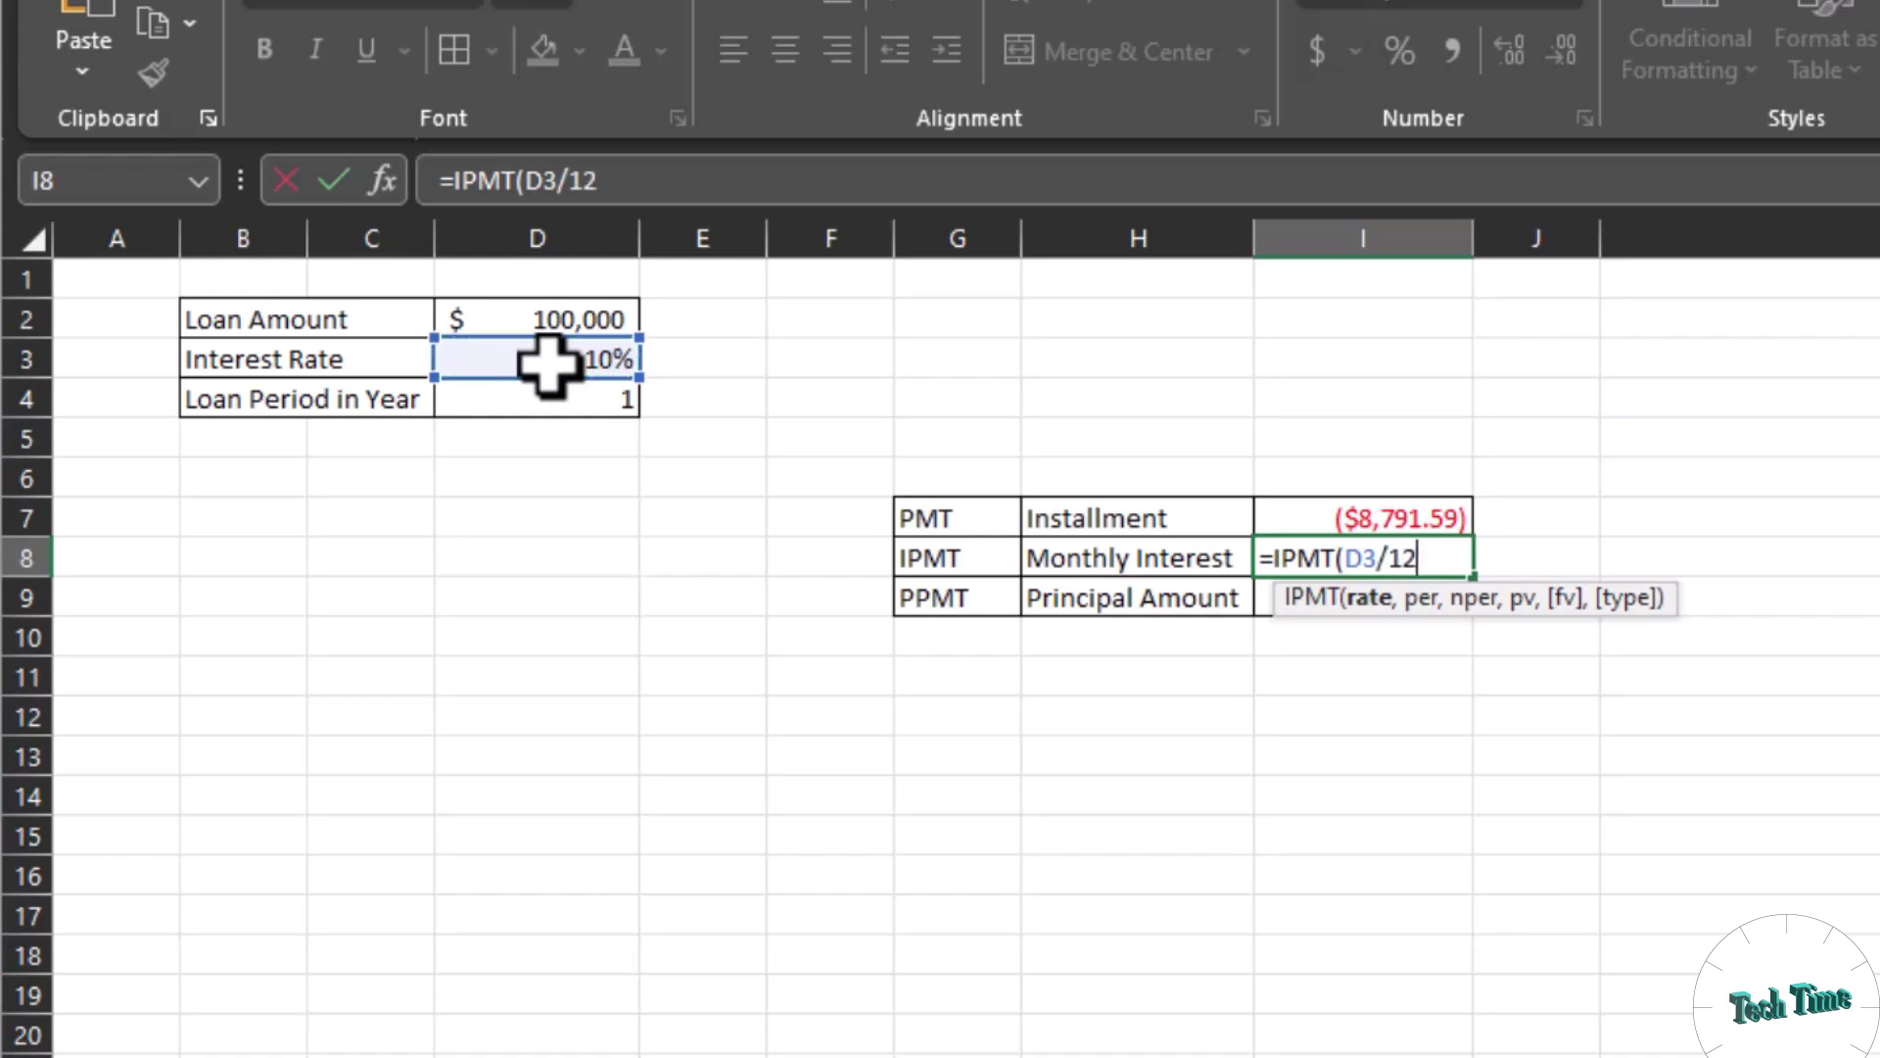
key("BackSpace")
key("BackSpace")
type("12,")
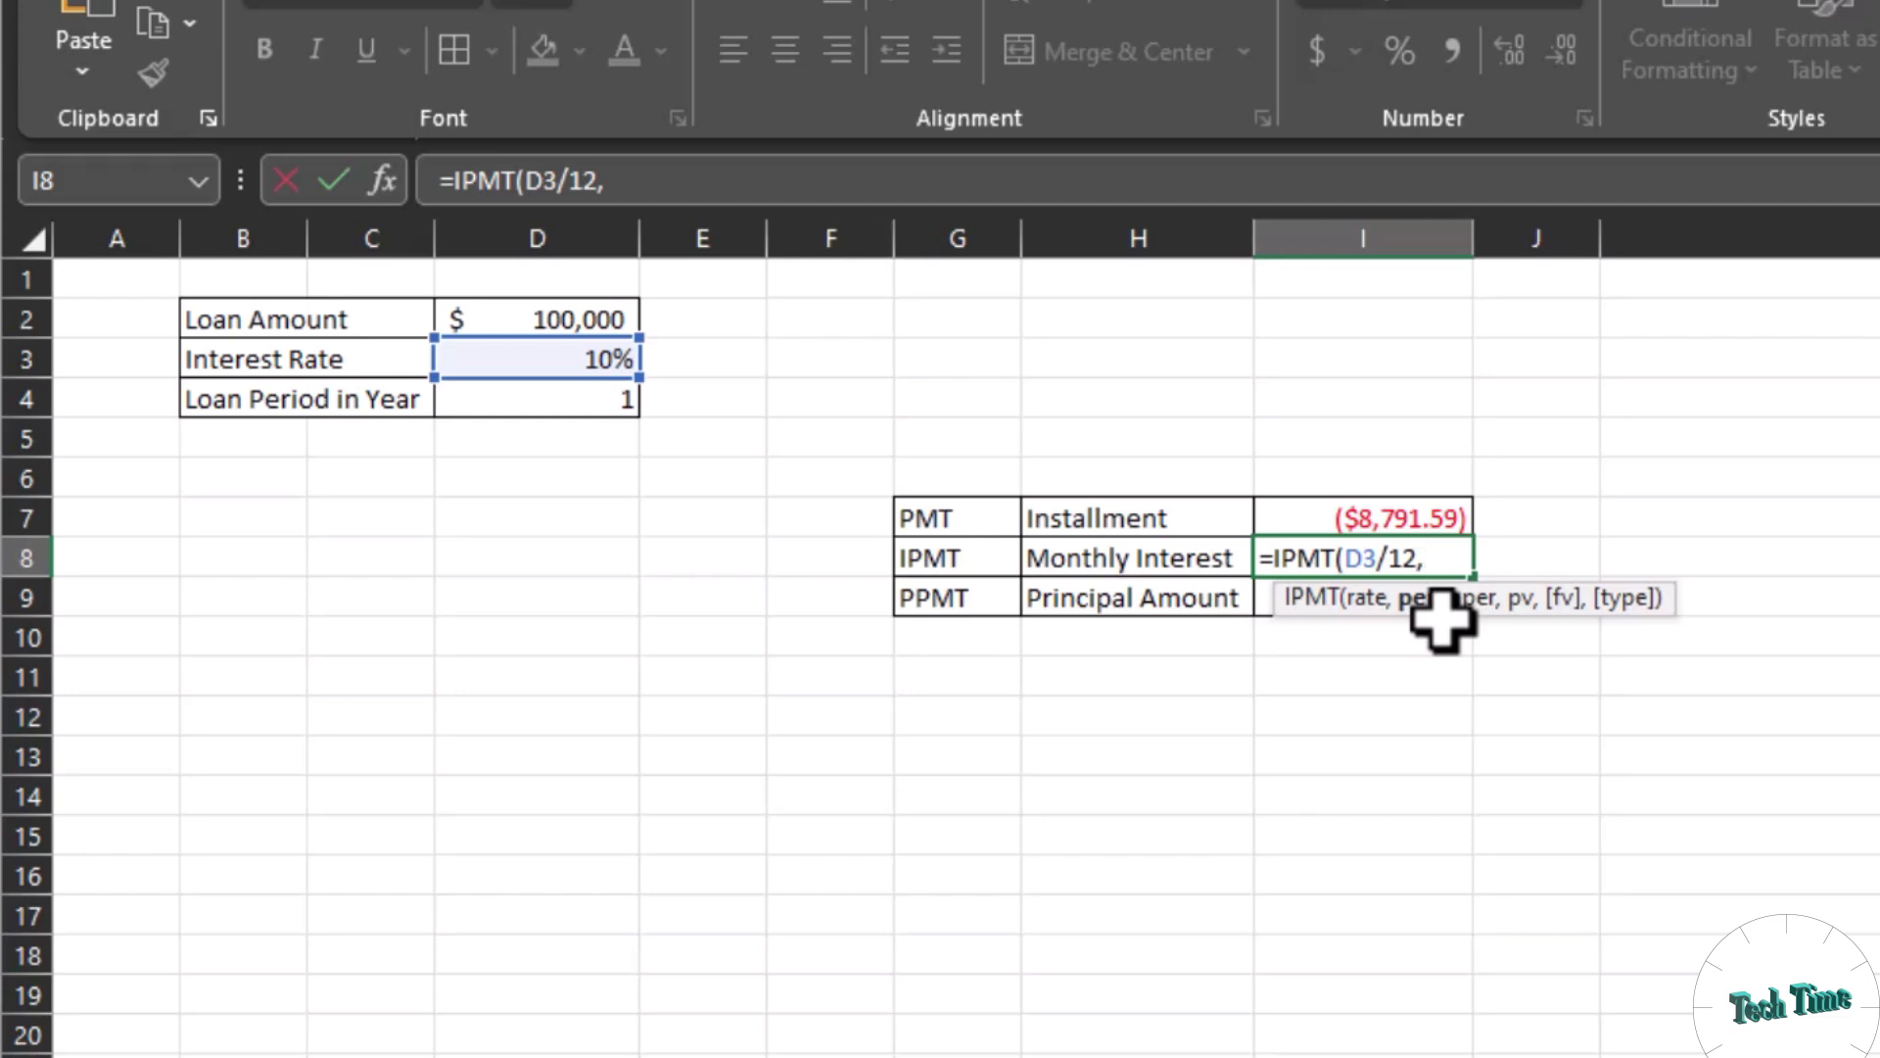
type("1,")
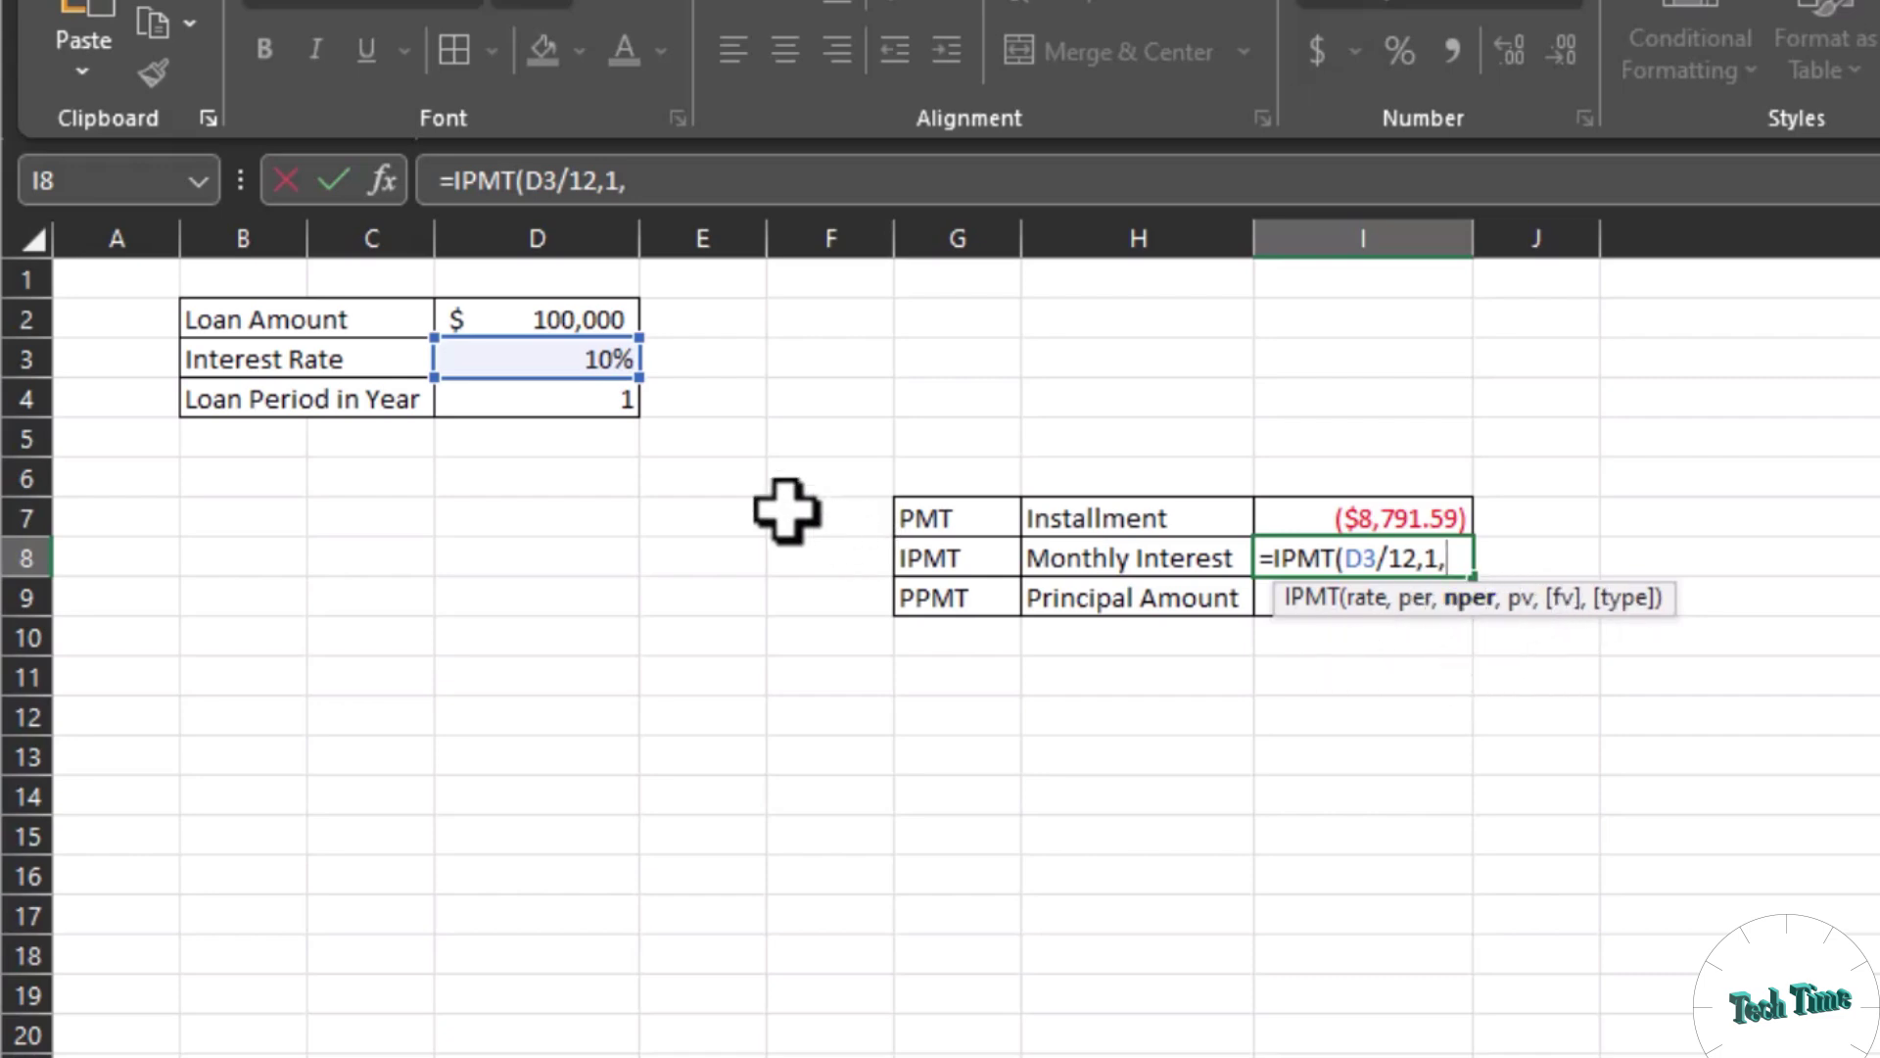
left_click(557, 405)
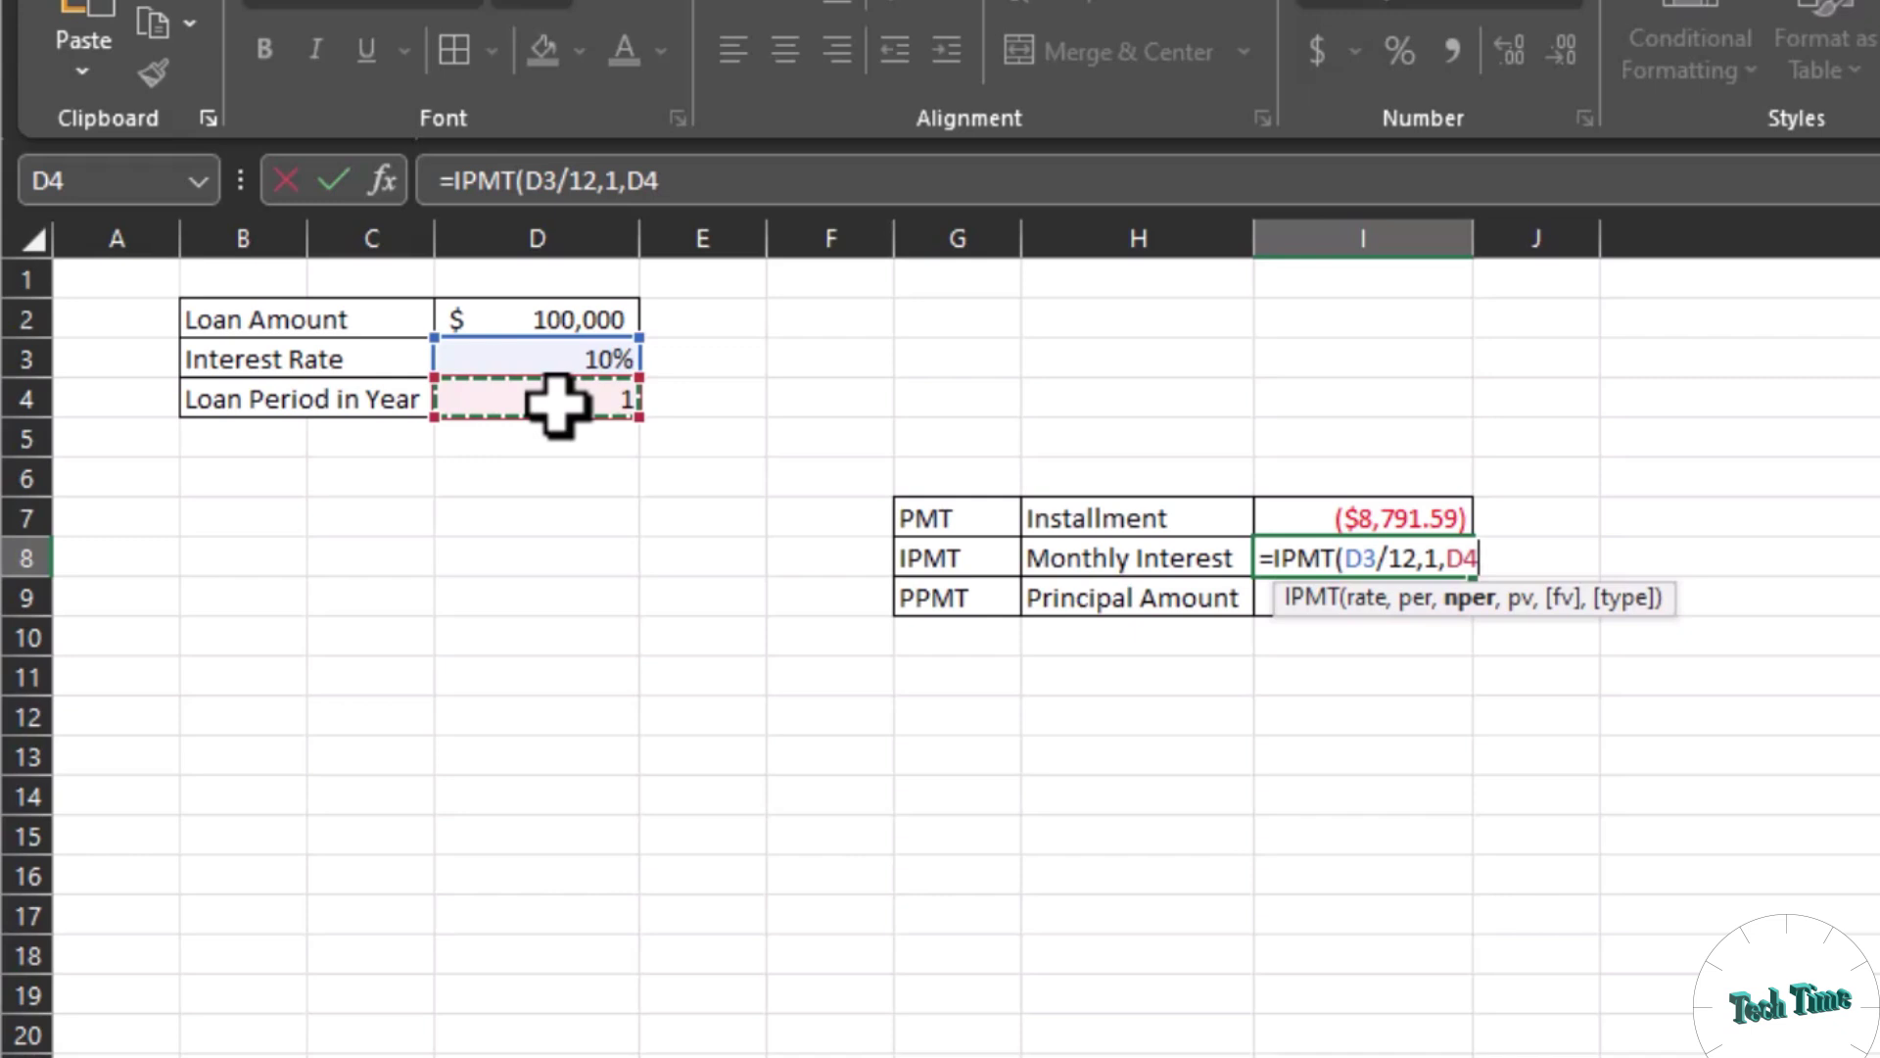
type("*")
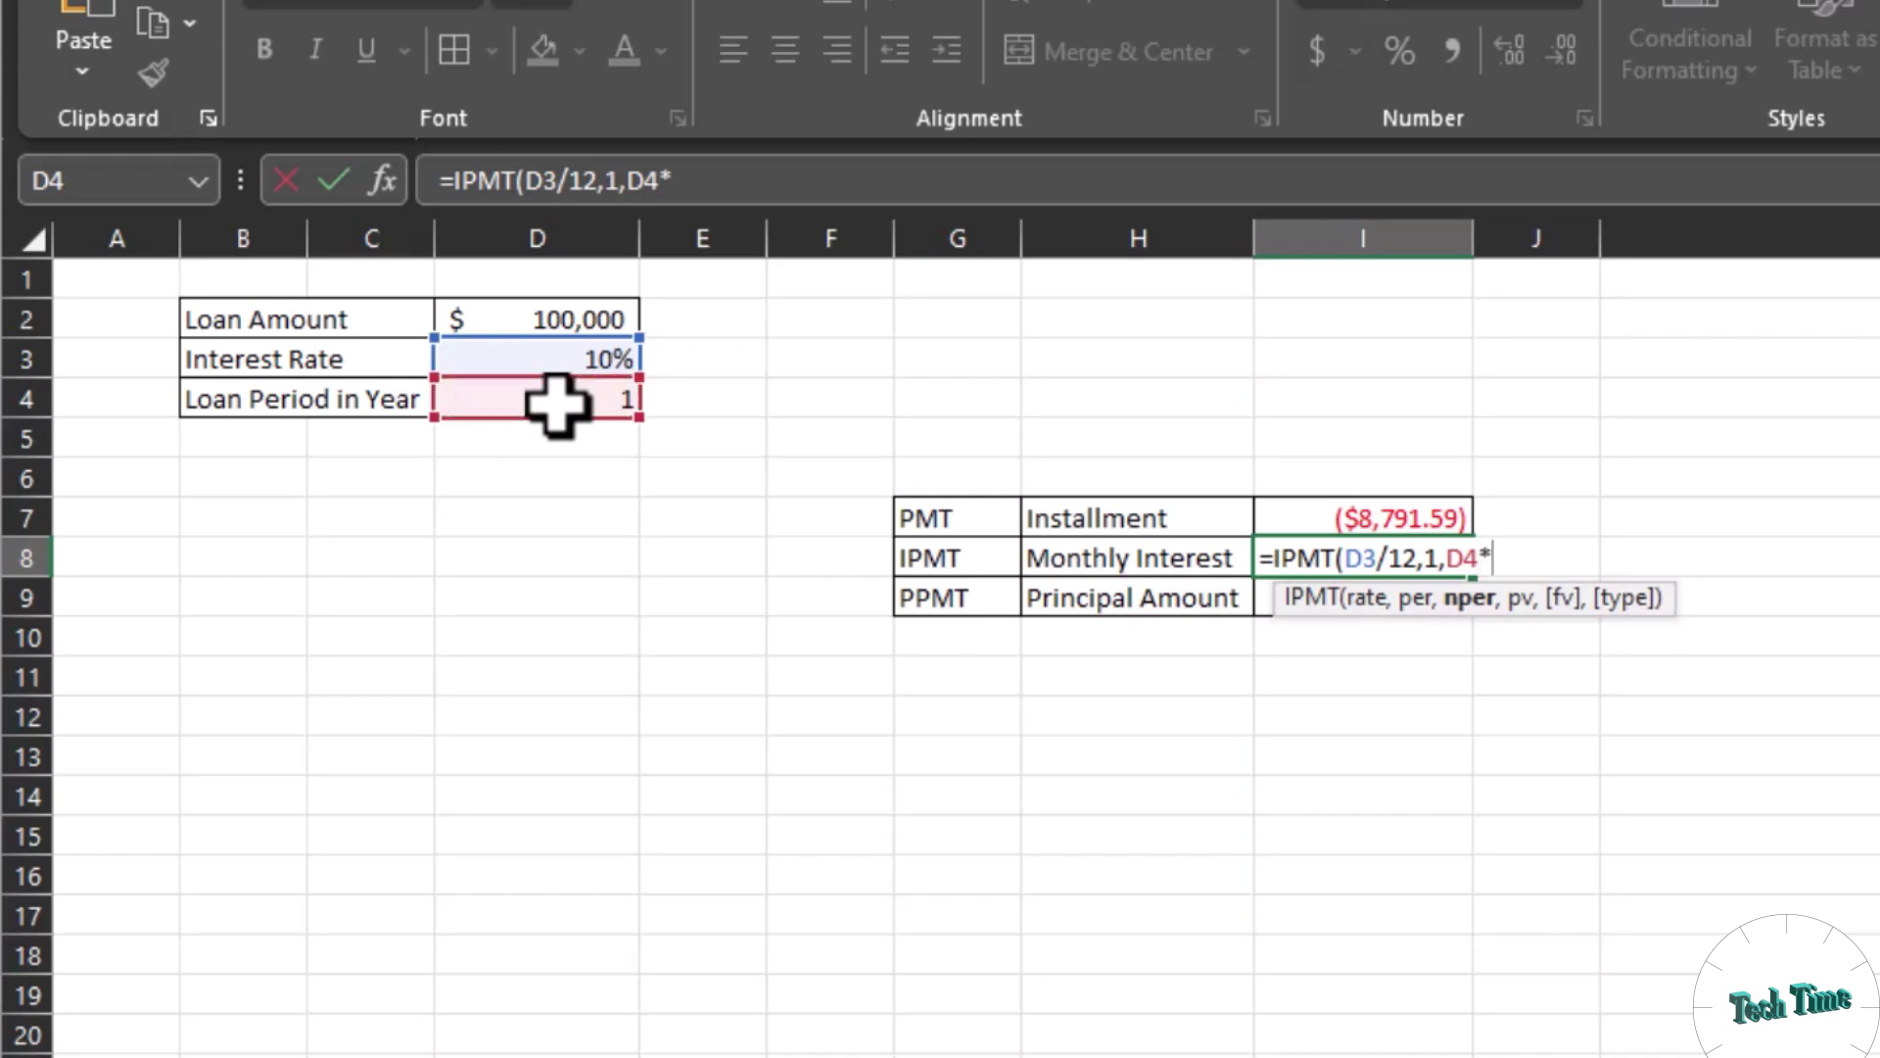
type("12,")
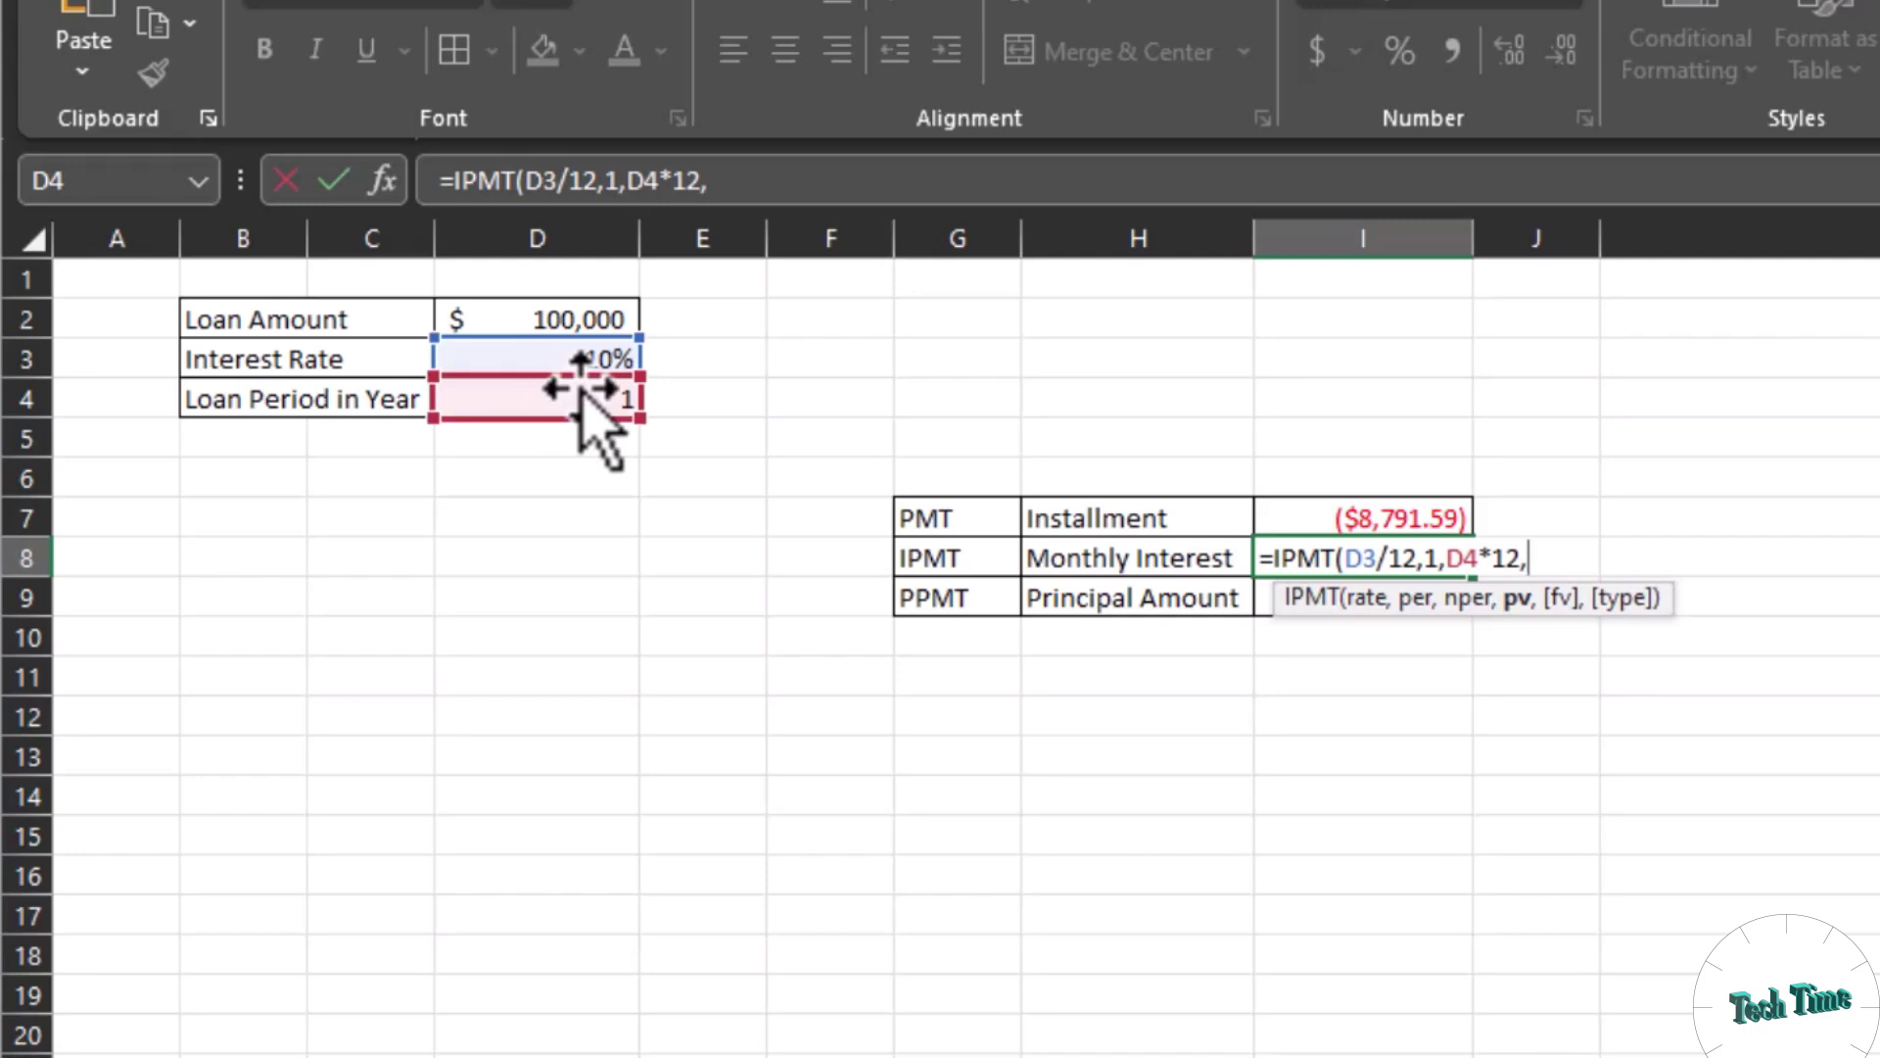
left_click(563, 321)
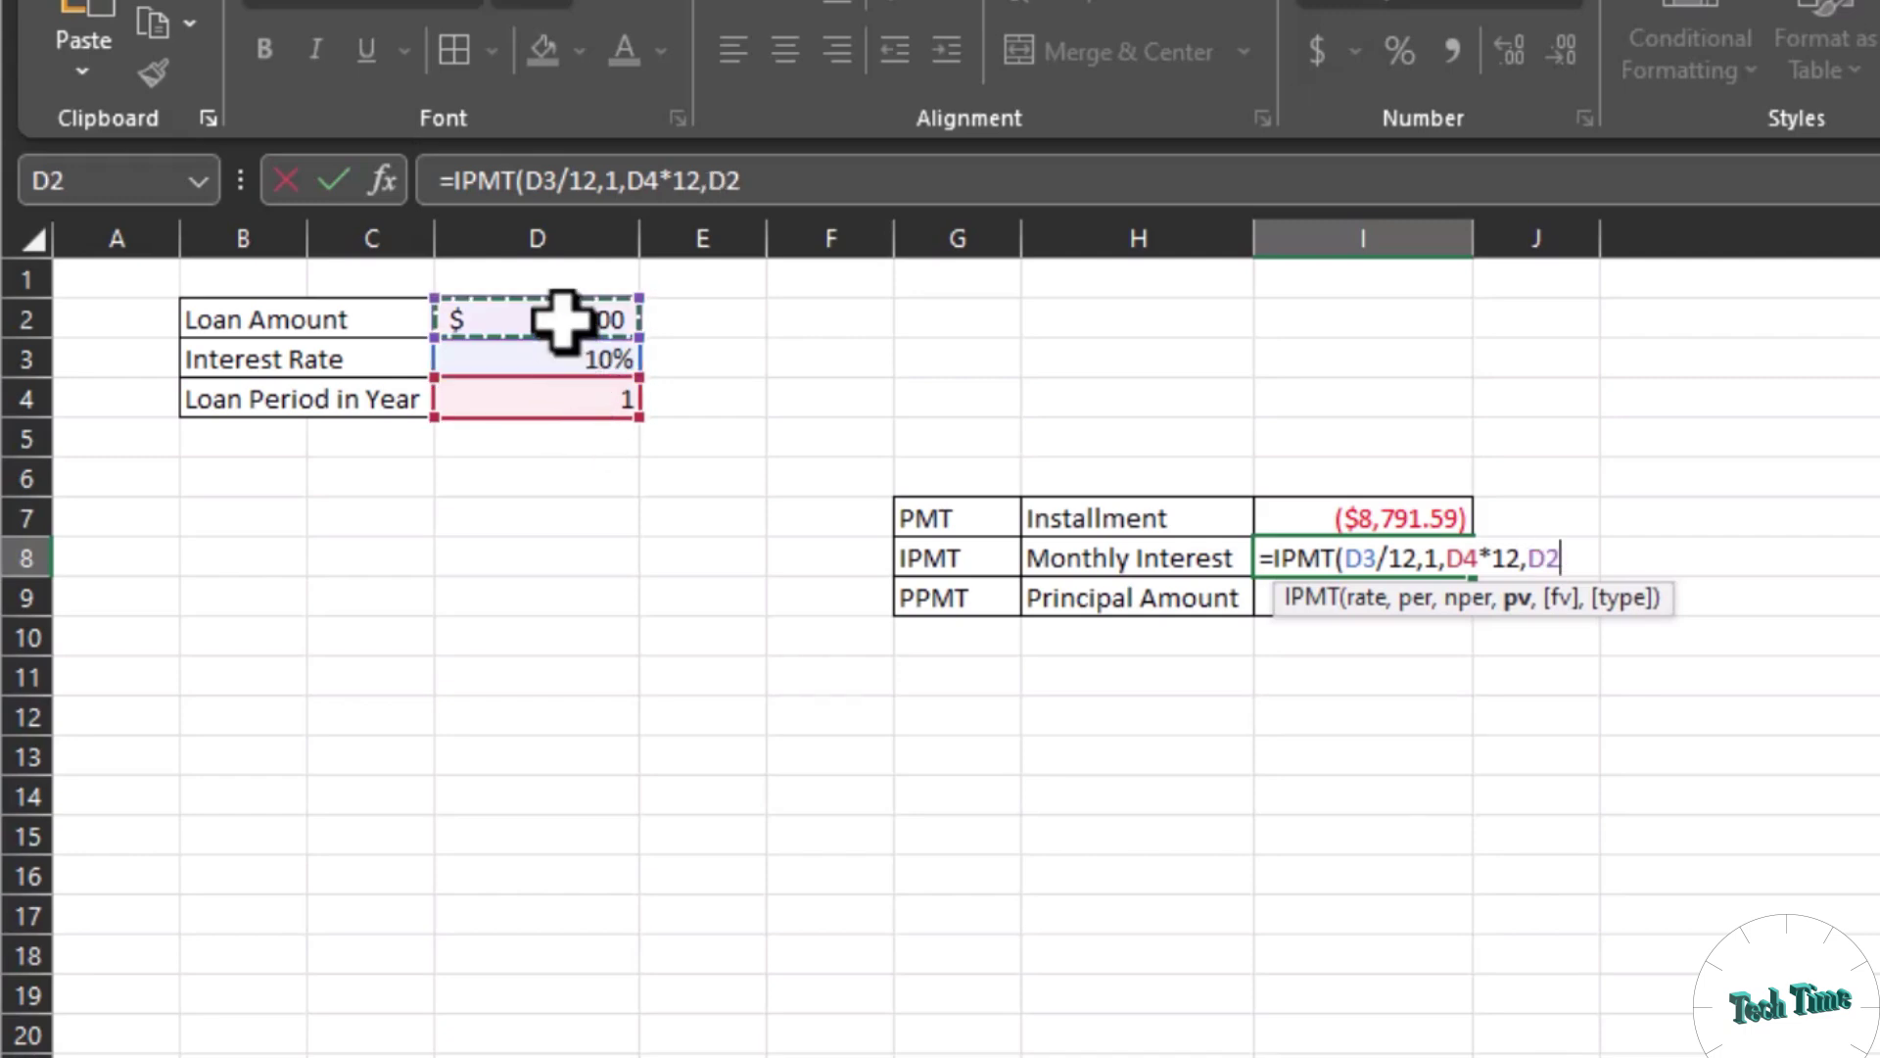
type(")")
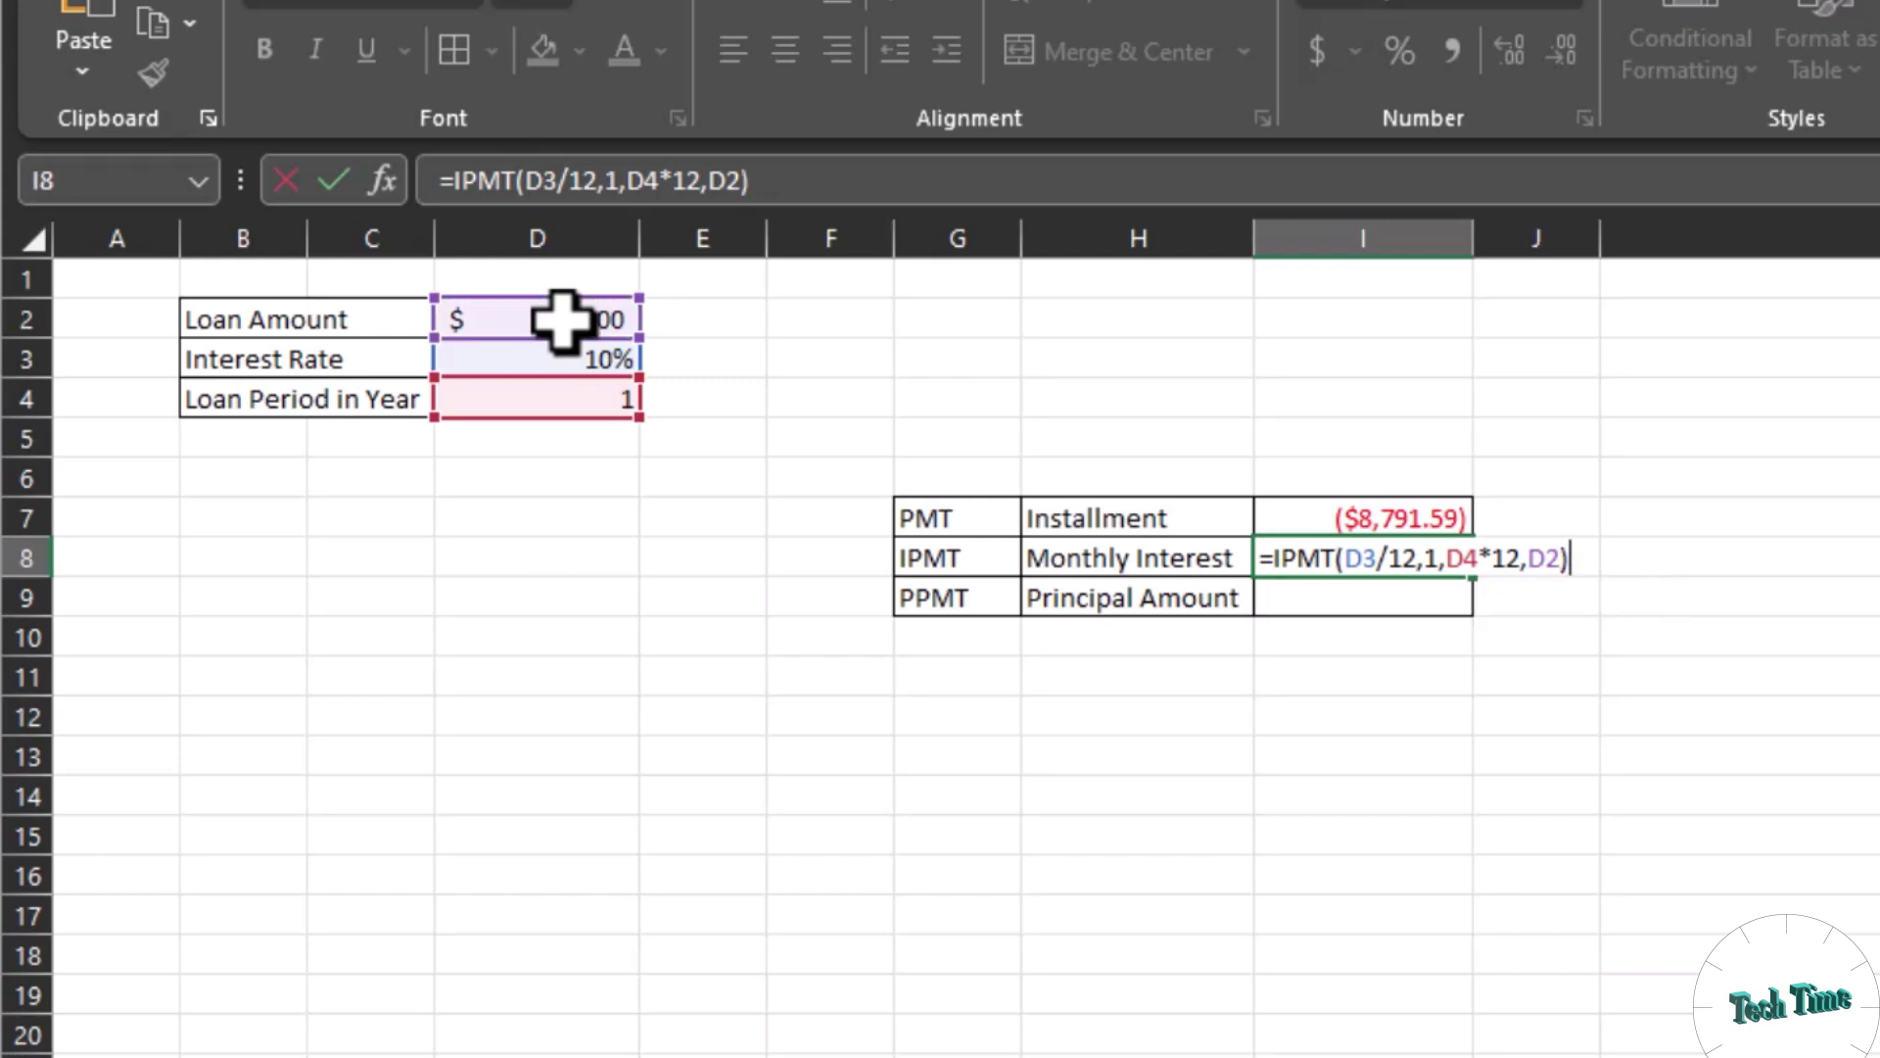
key("Return")
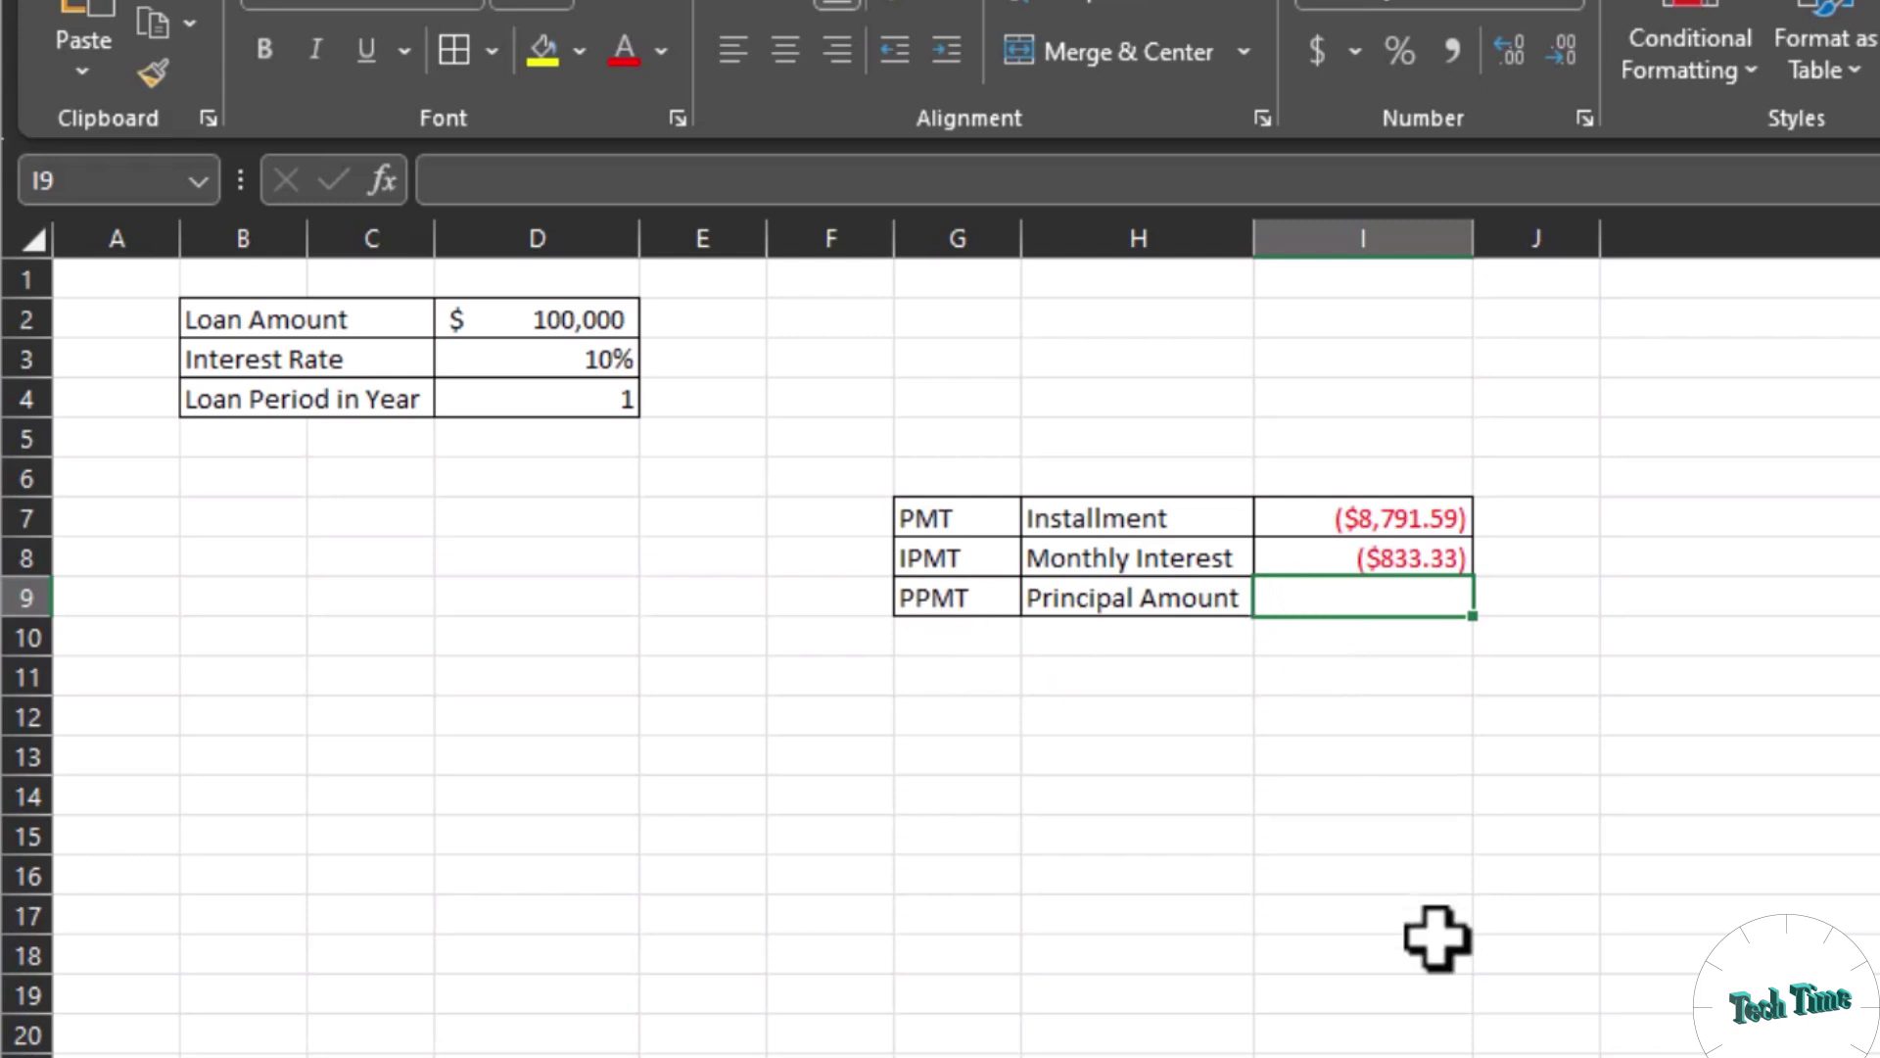
Step: Enter =PPMT(D3/12,1,D4*12,D2) in I9, returning ($7,958.26) principal
type("=ppm")
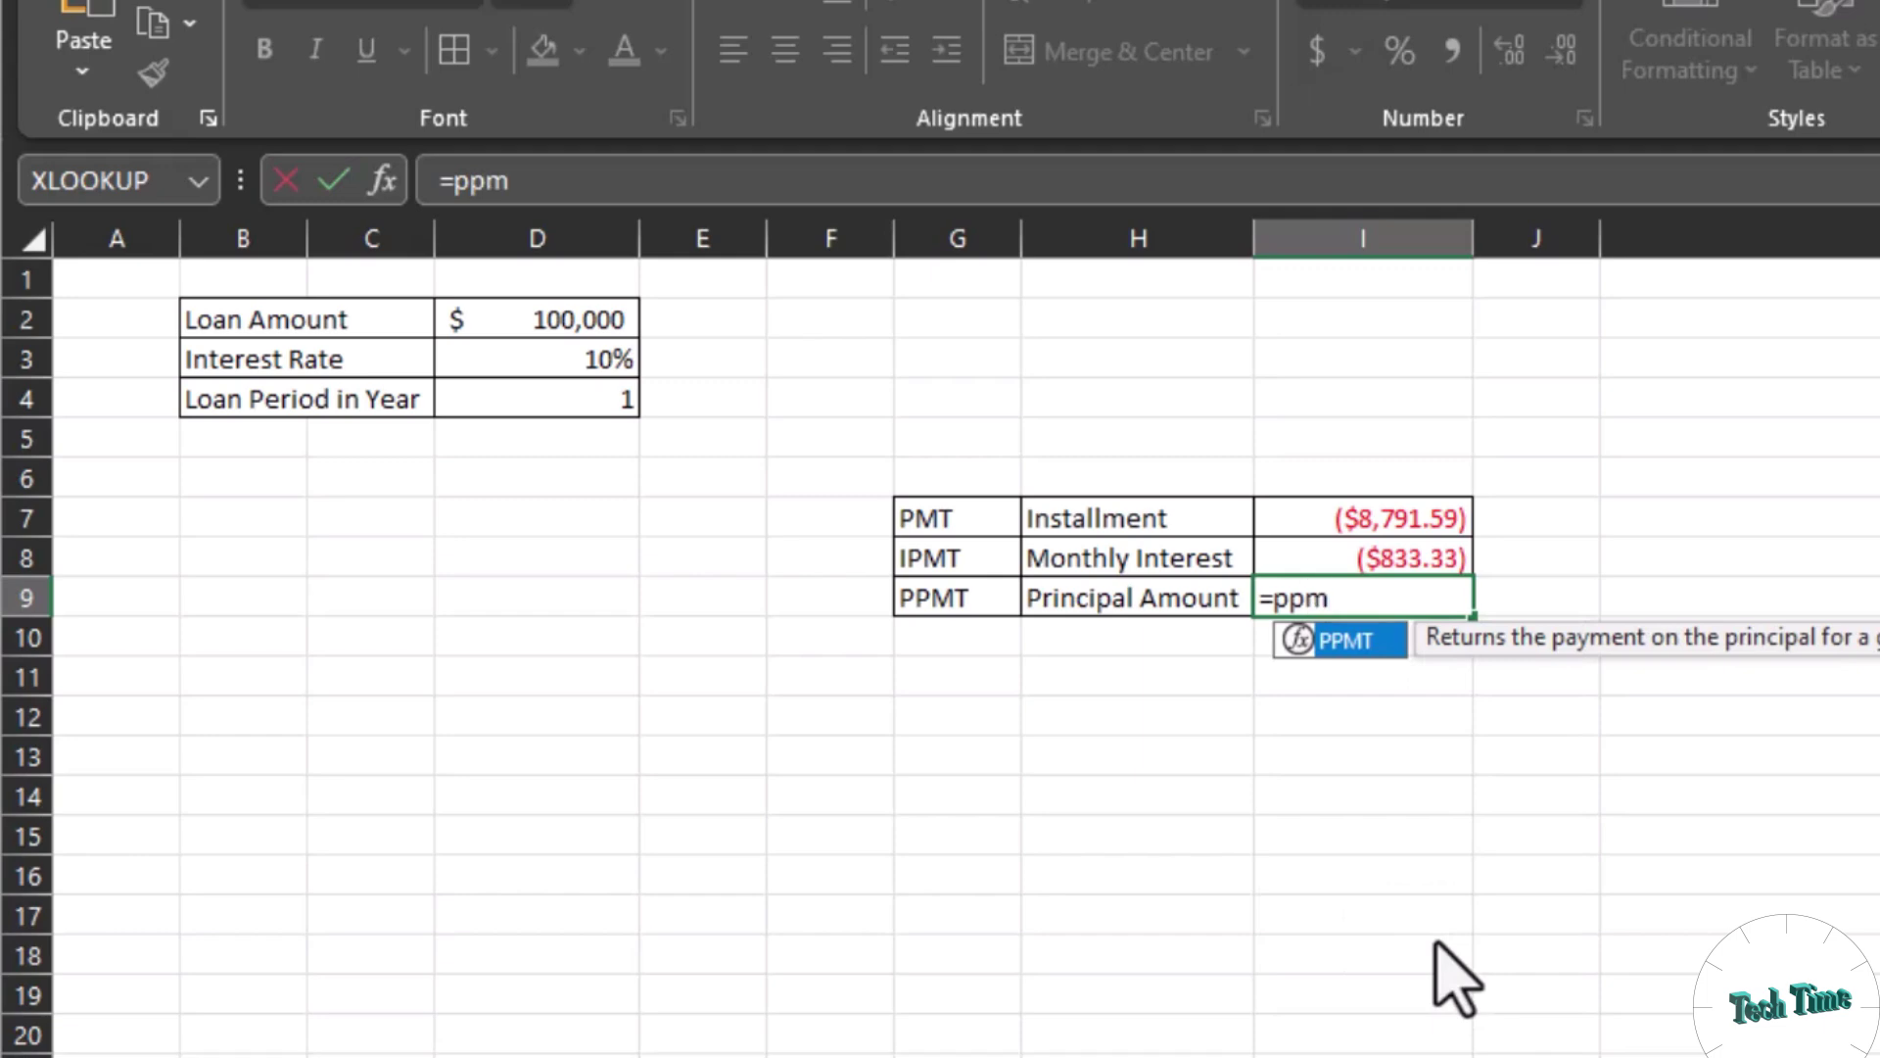
key("Tab")
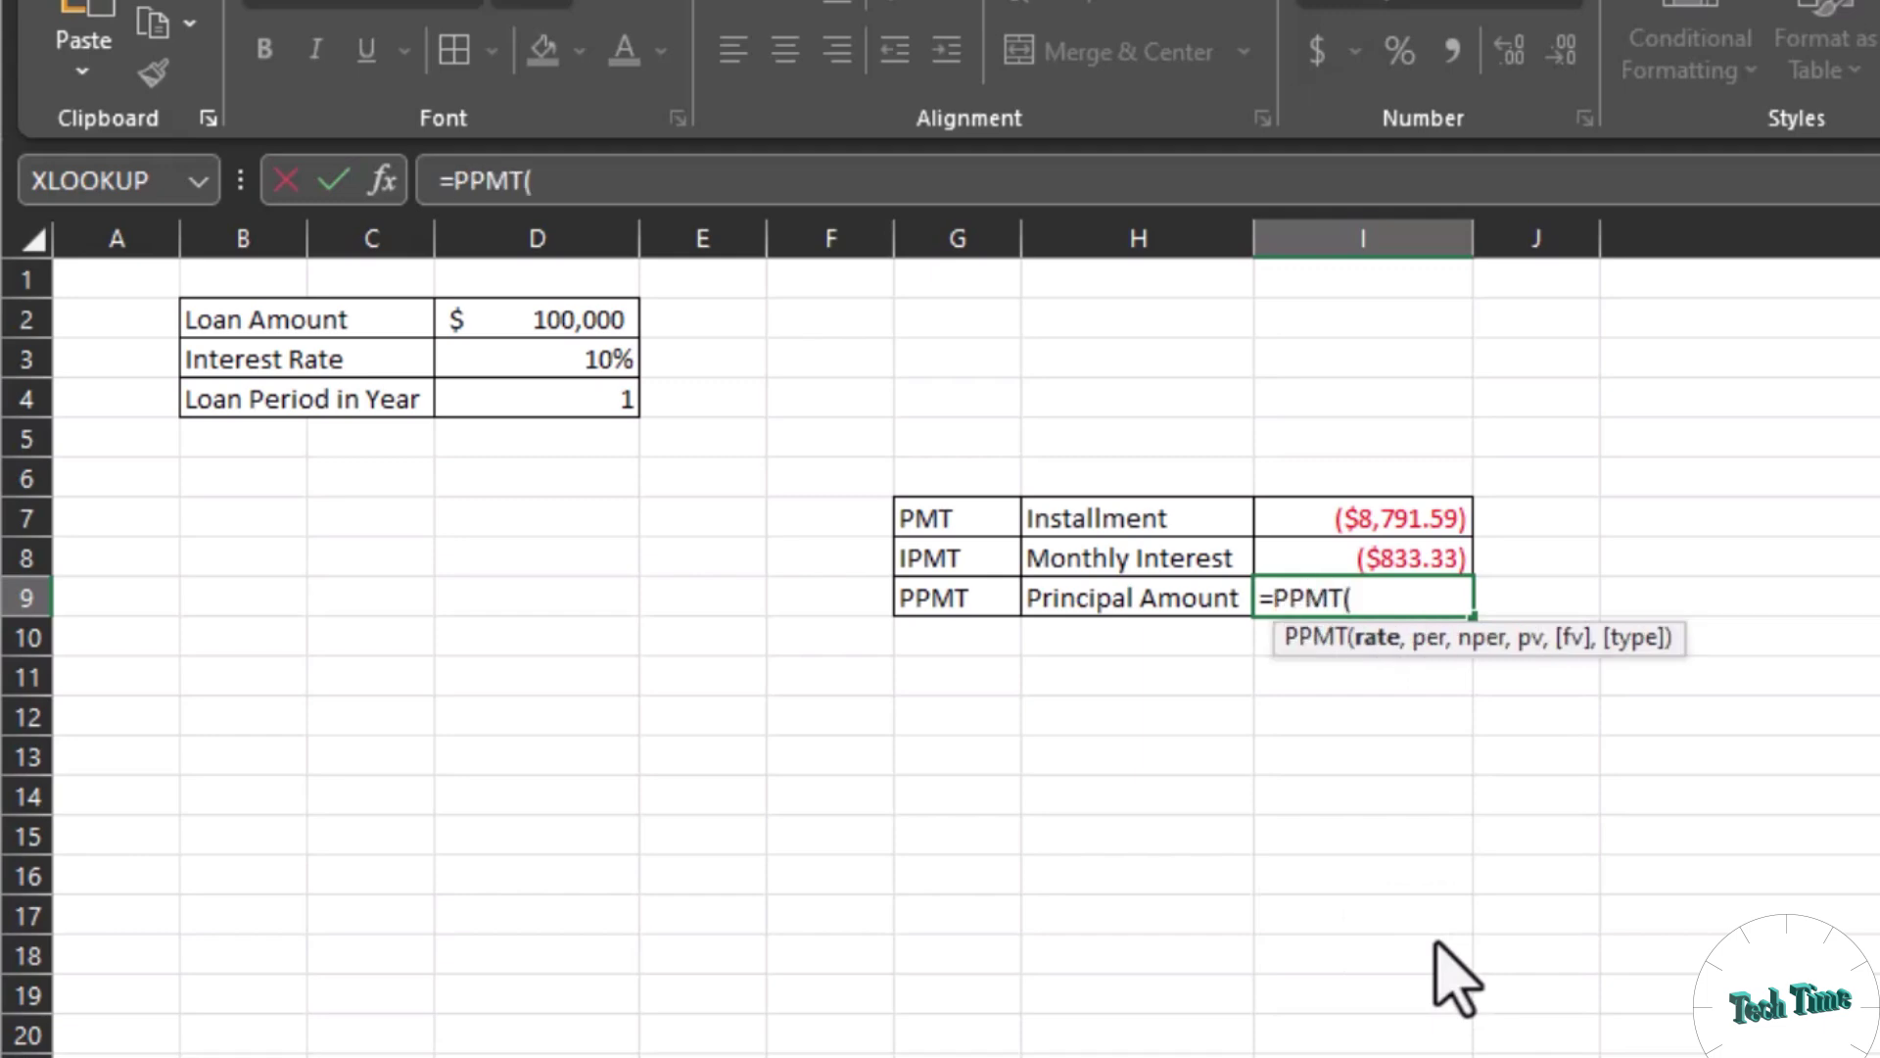
left_click(576, 364)
type("/")
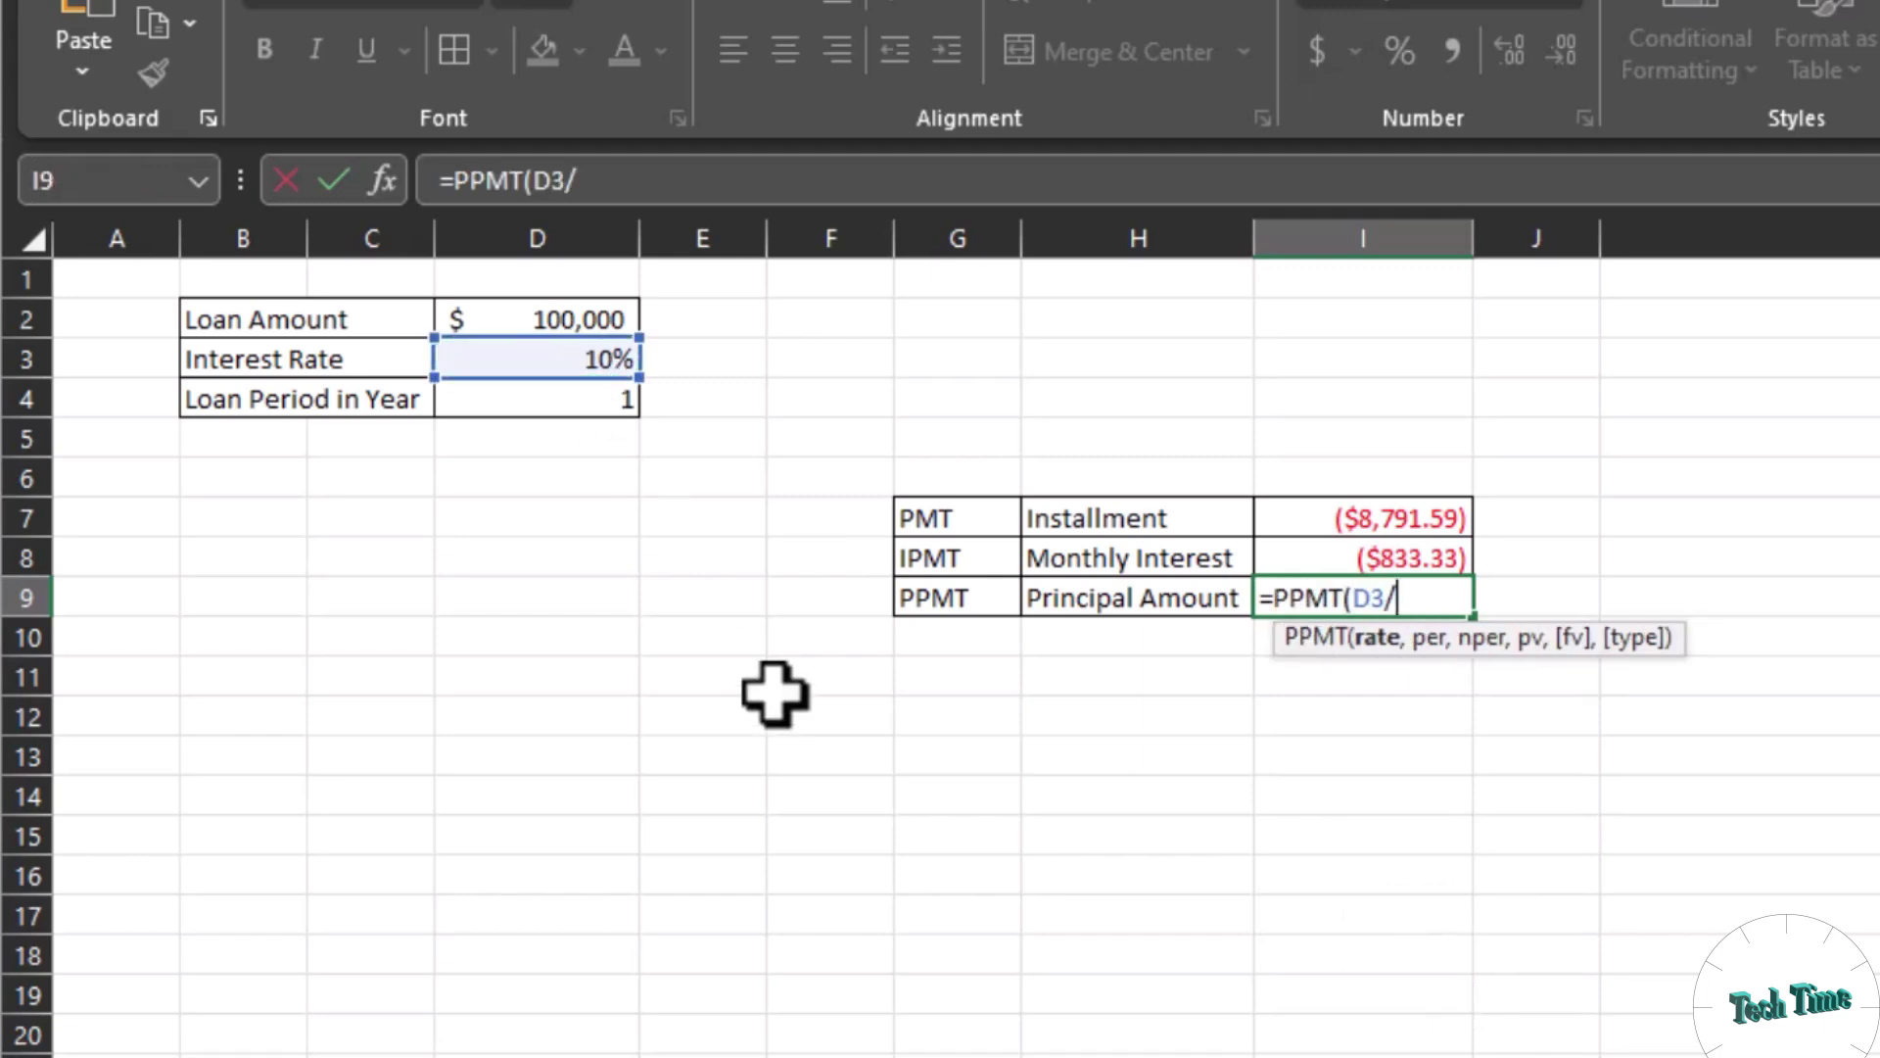
type("12,")
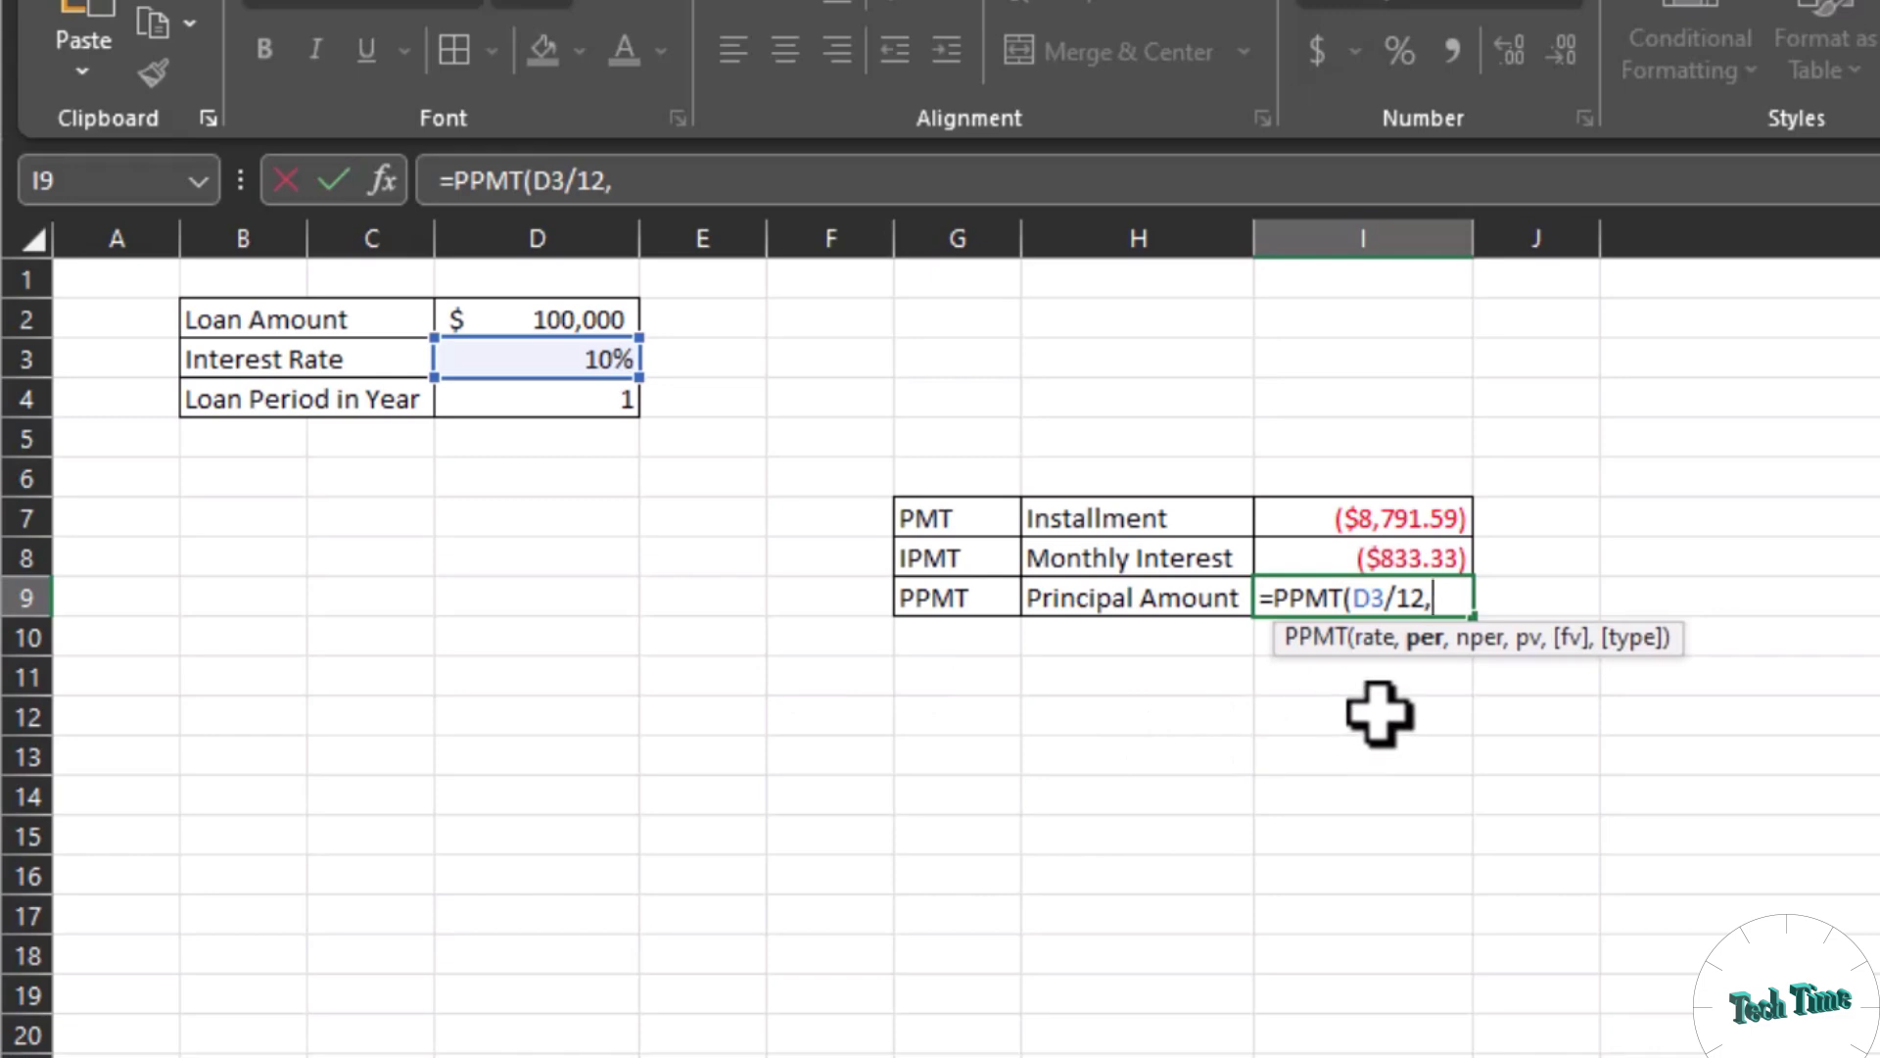
type("1,")
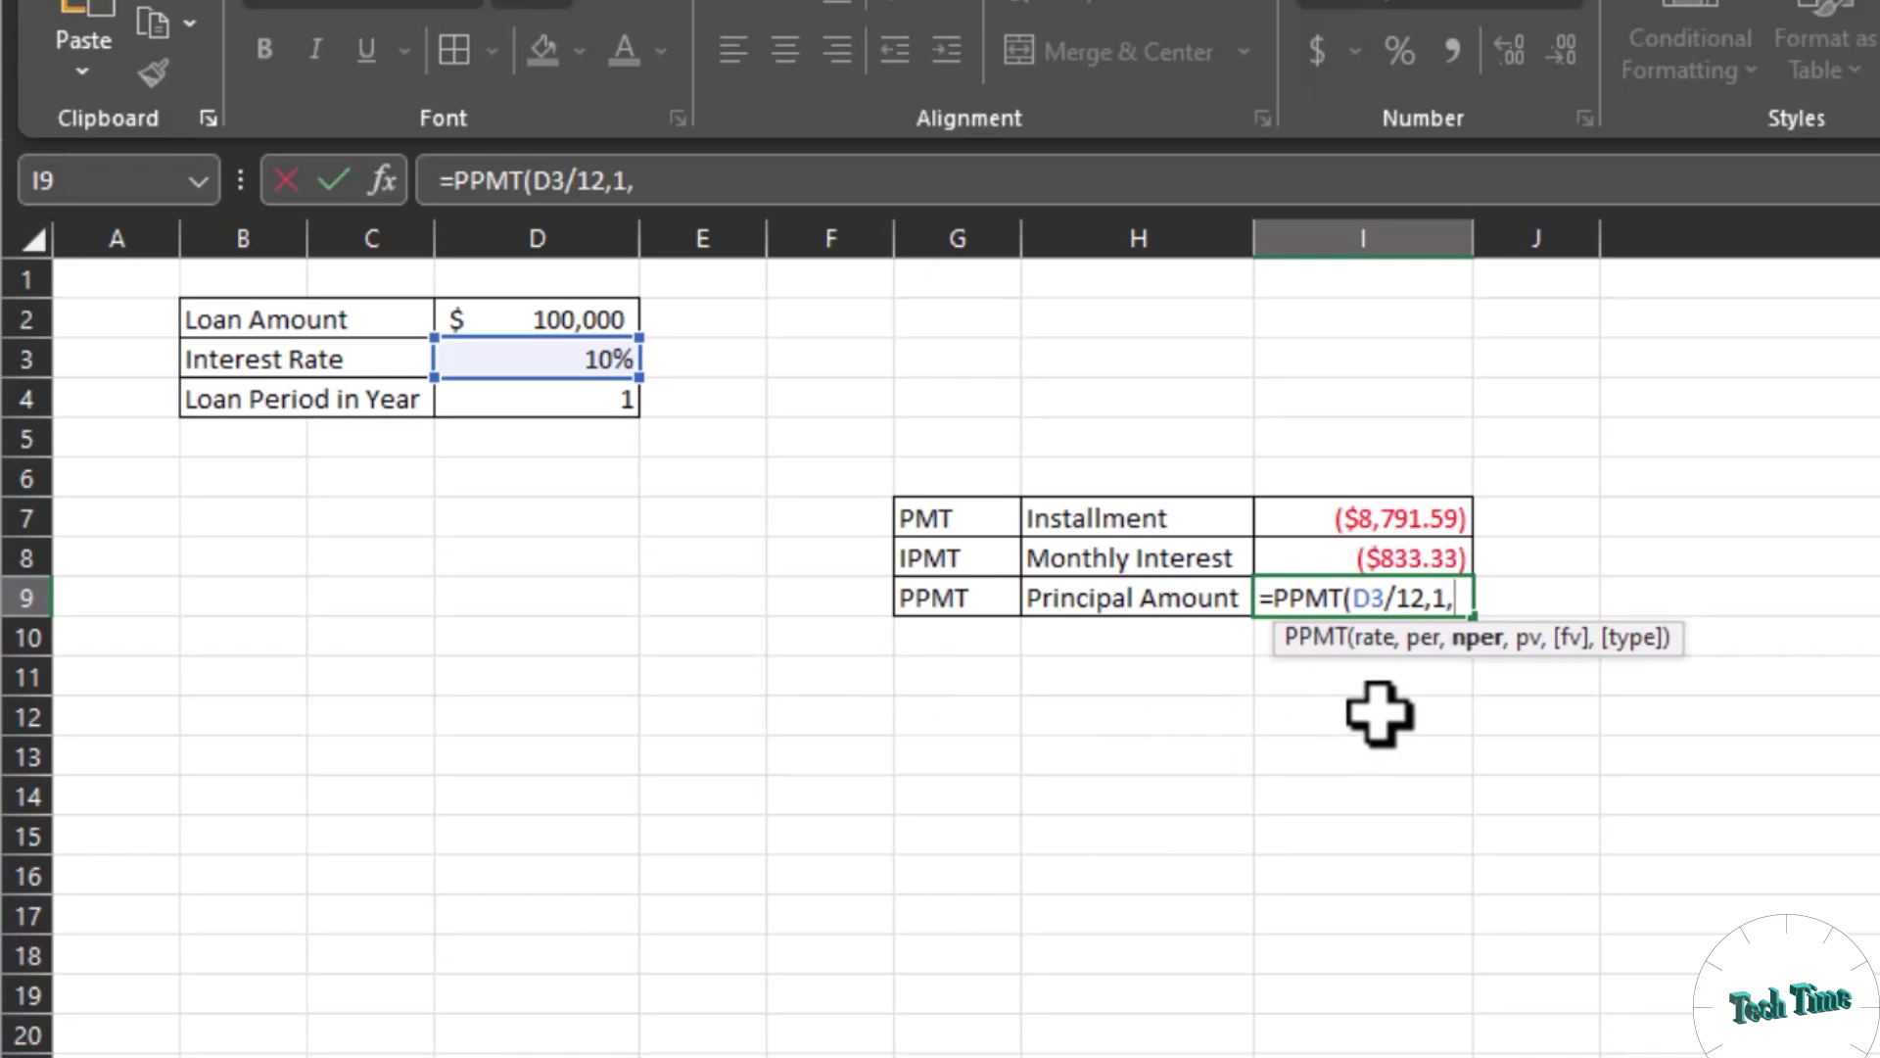
left_click(588, 416)
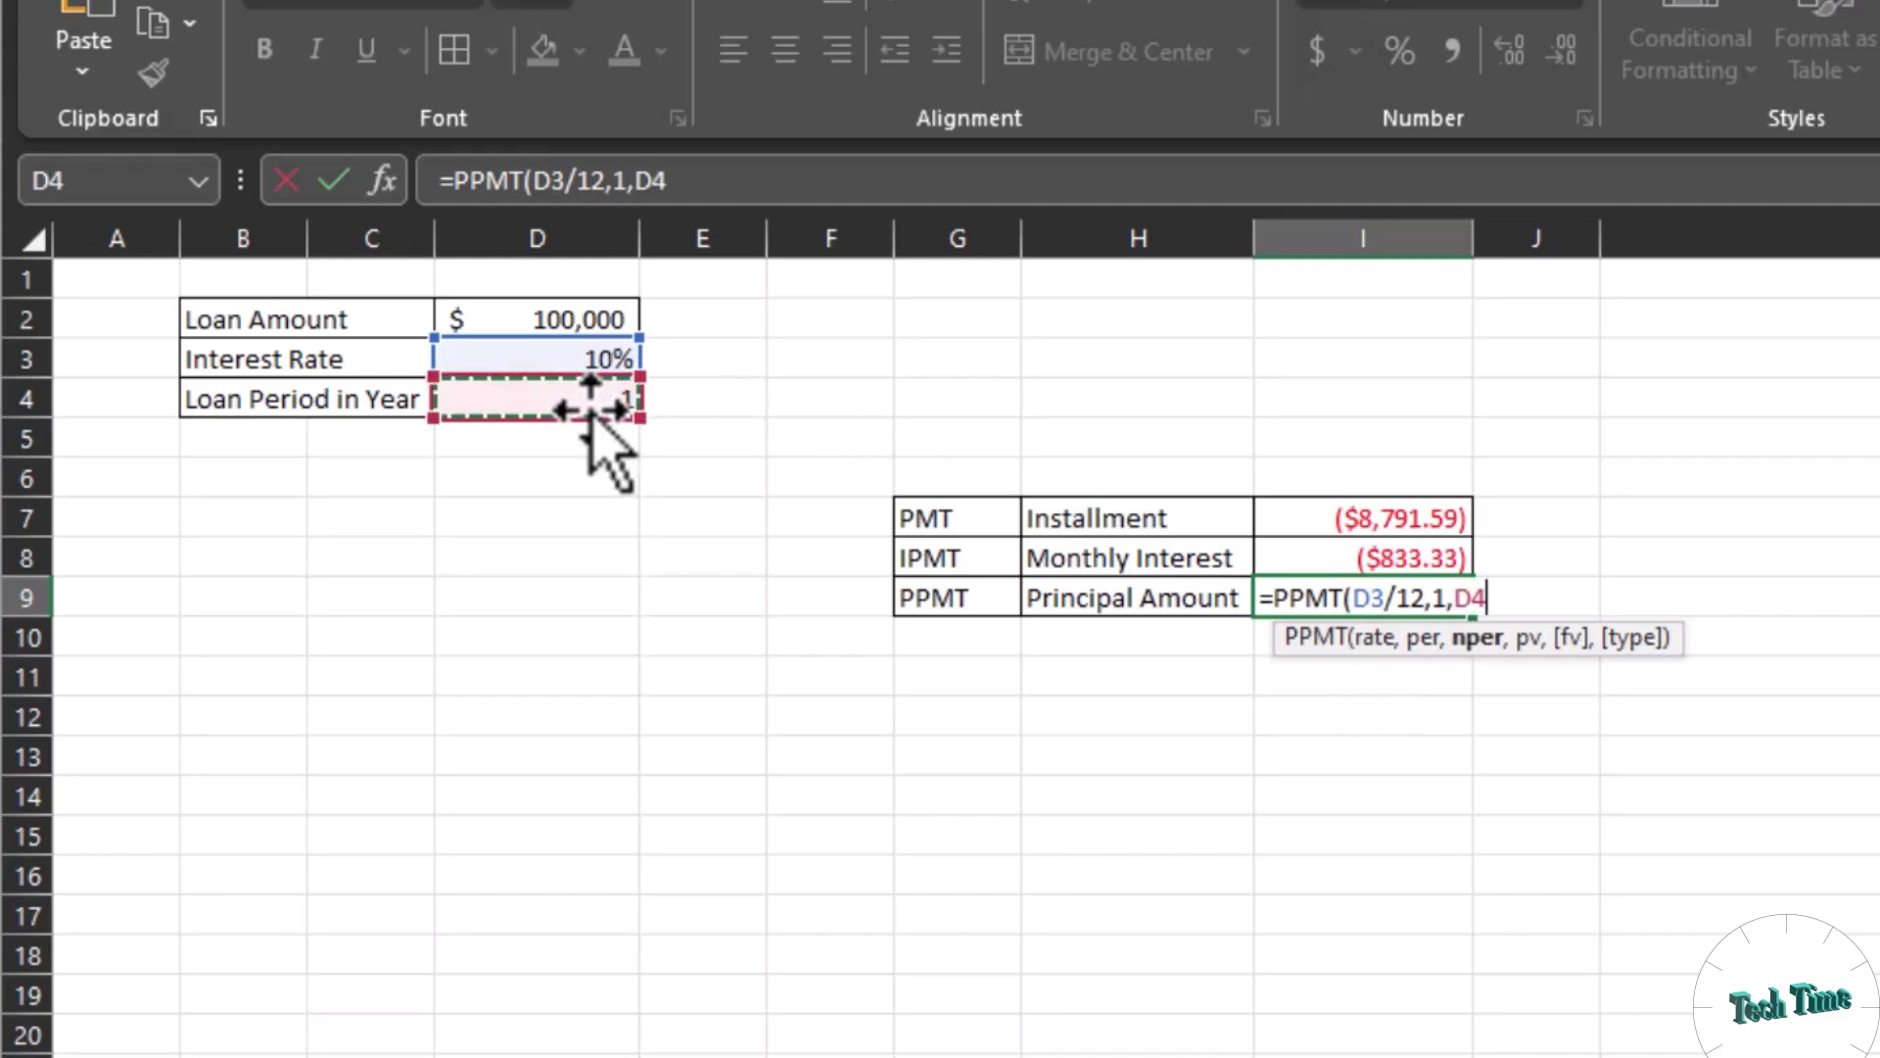
type("*12,")
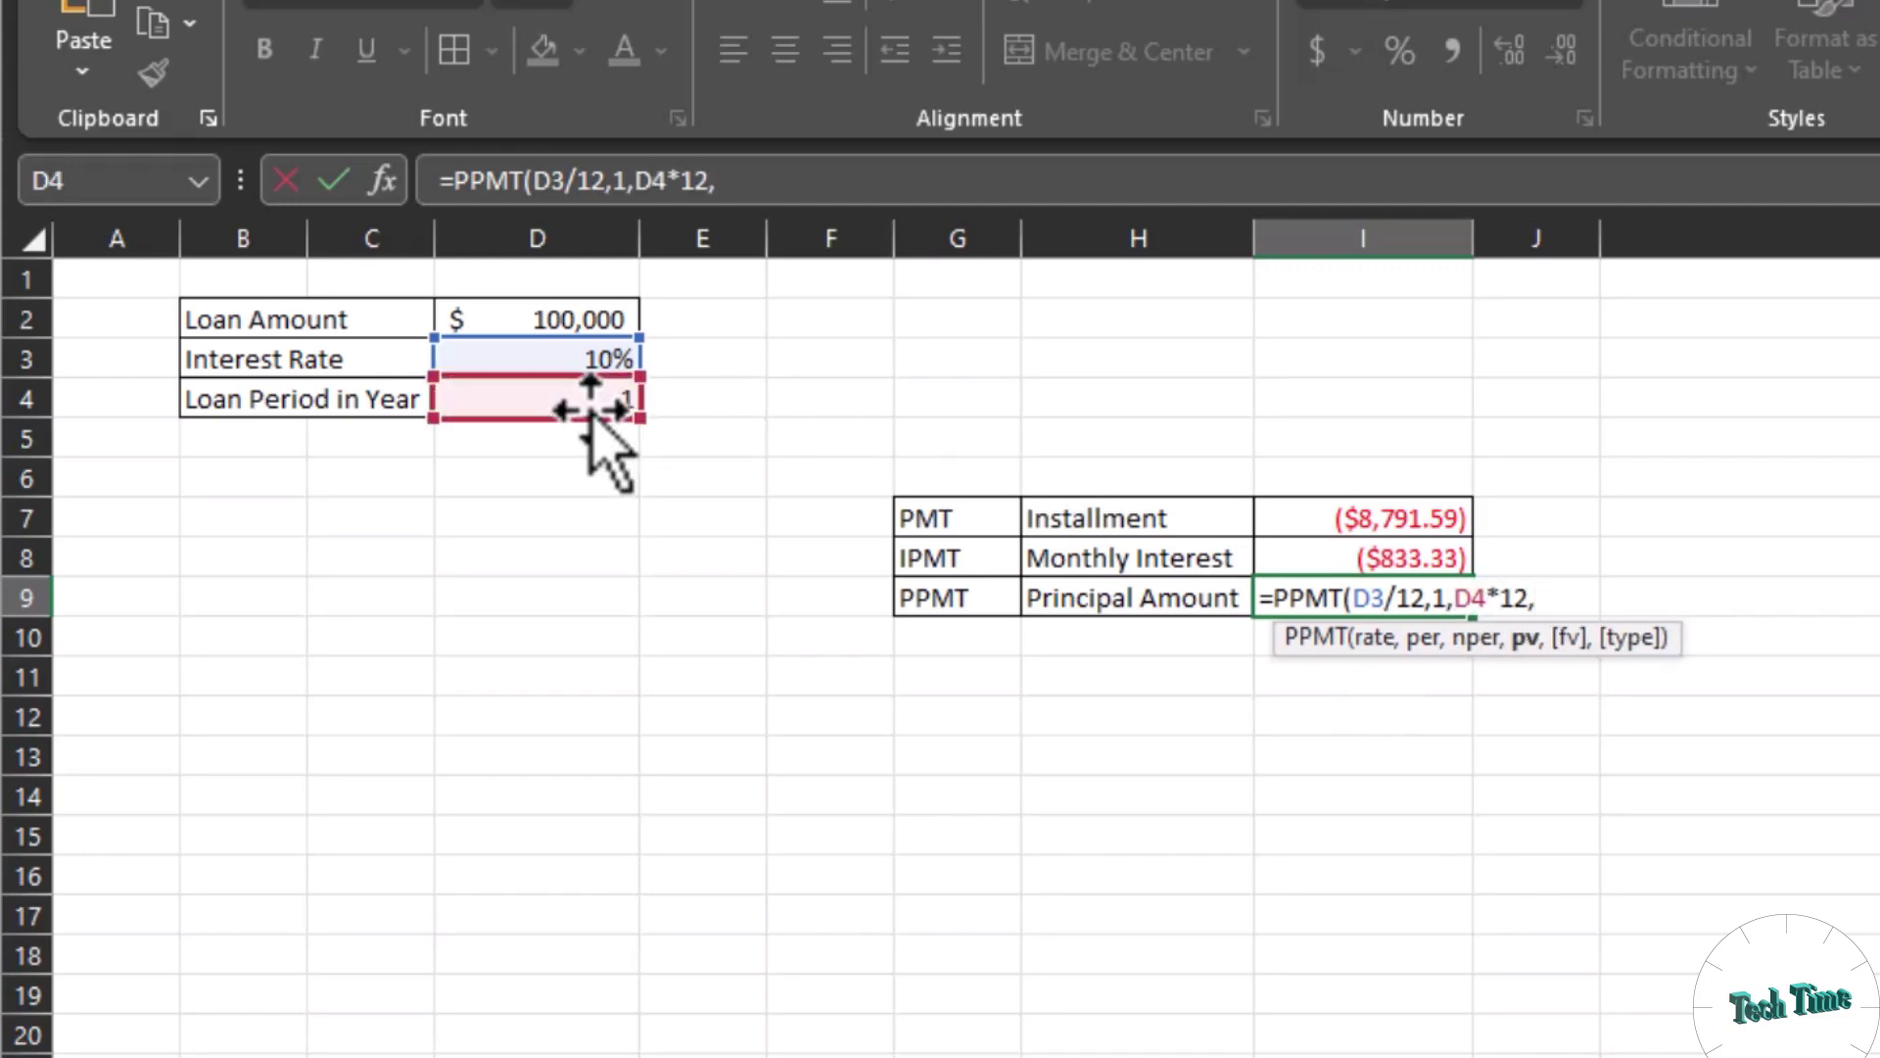
left_click(568, 320)
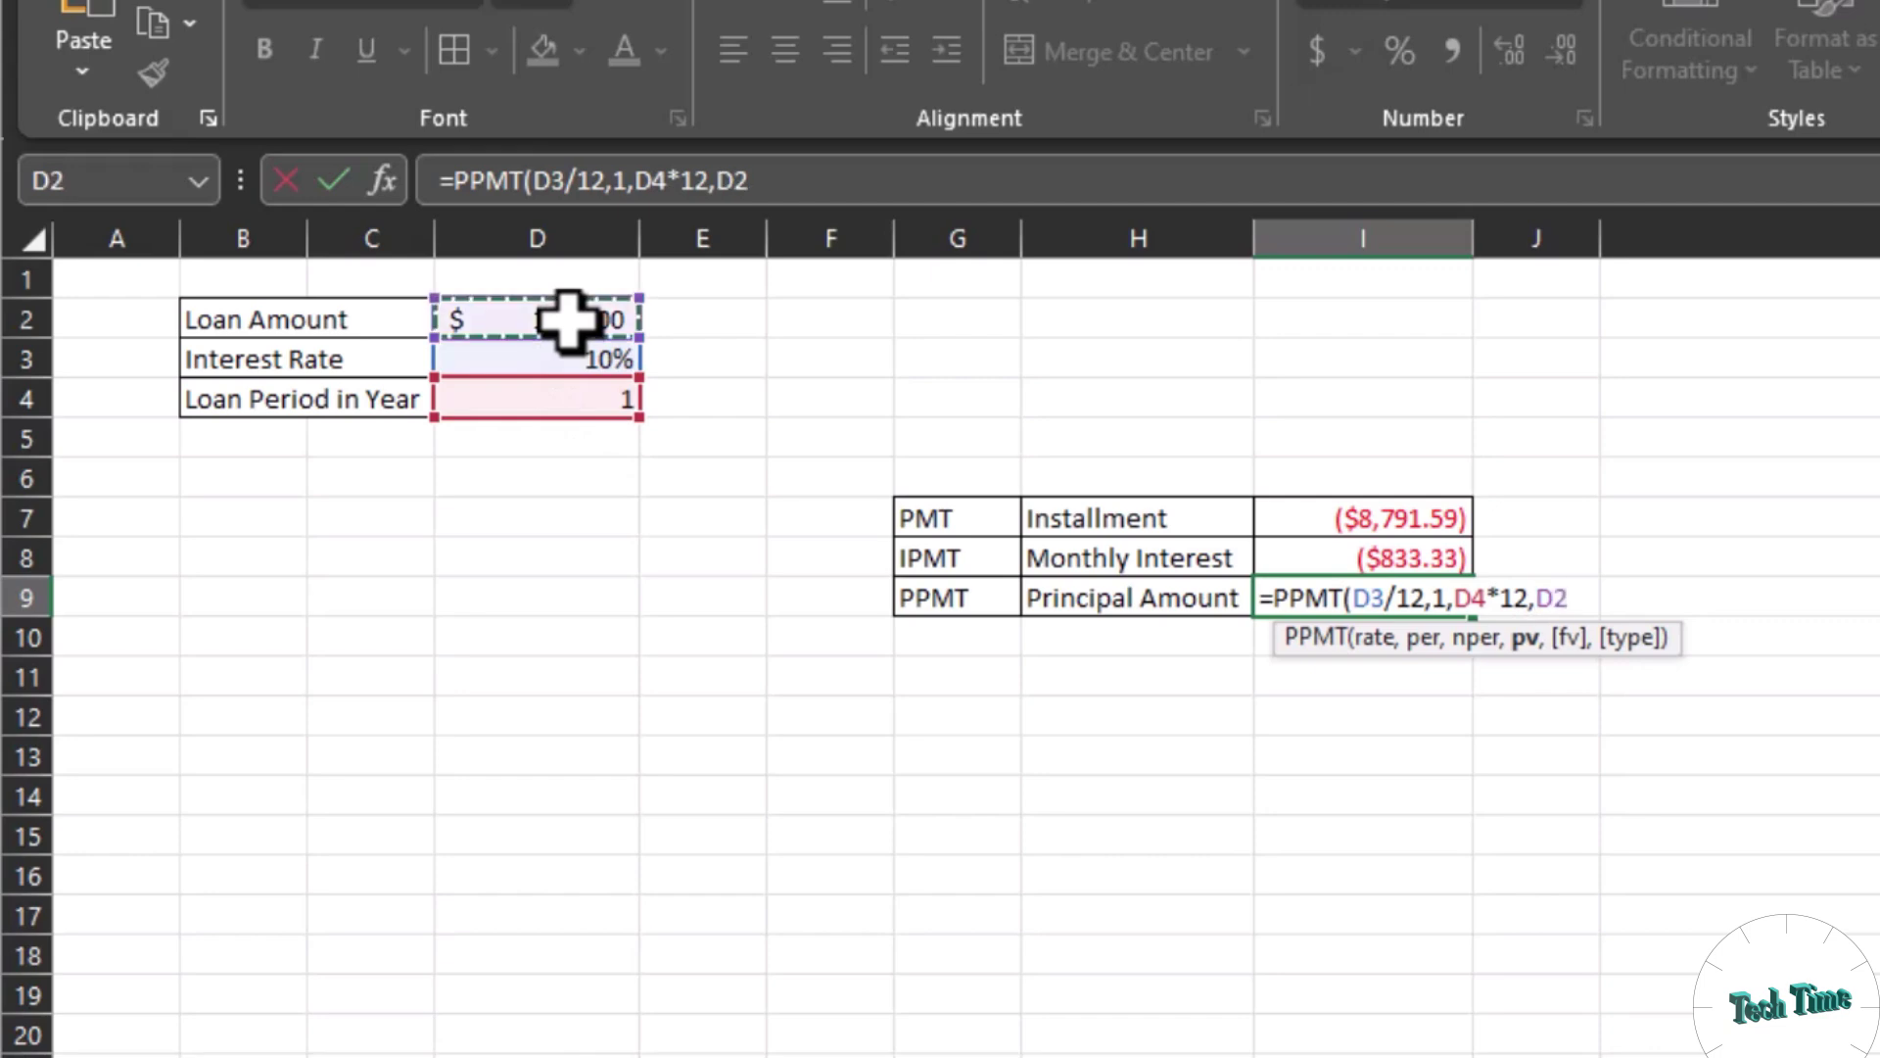
type(")")
key("Return")
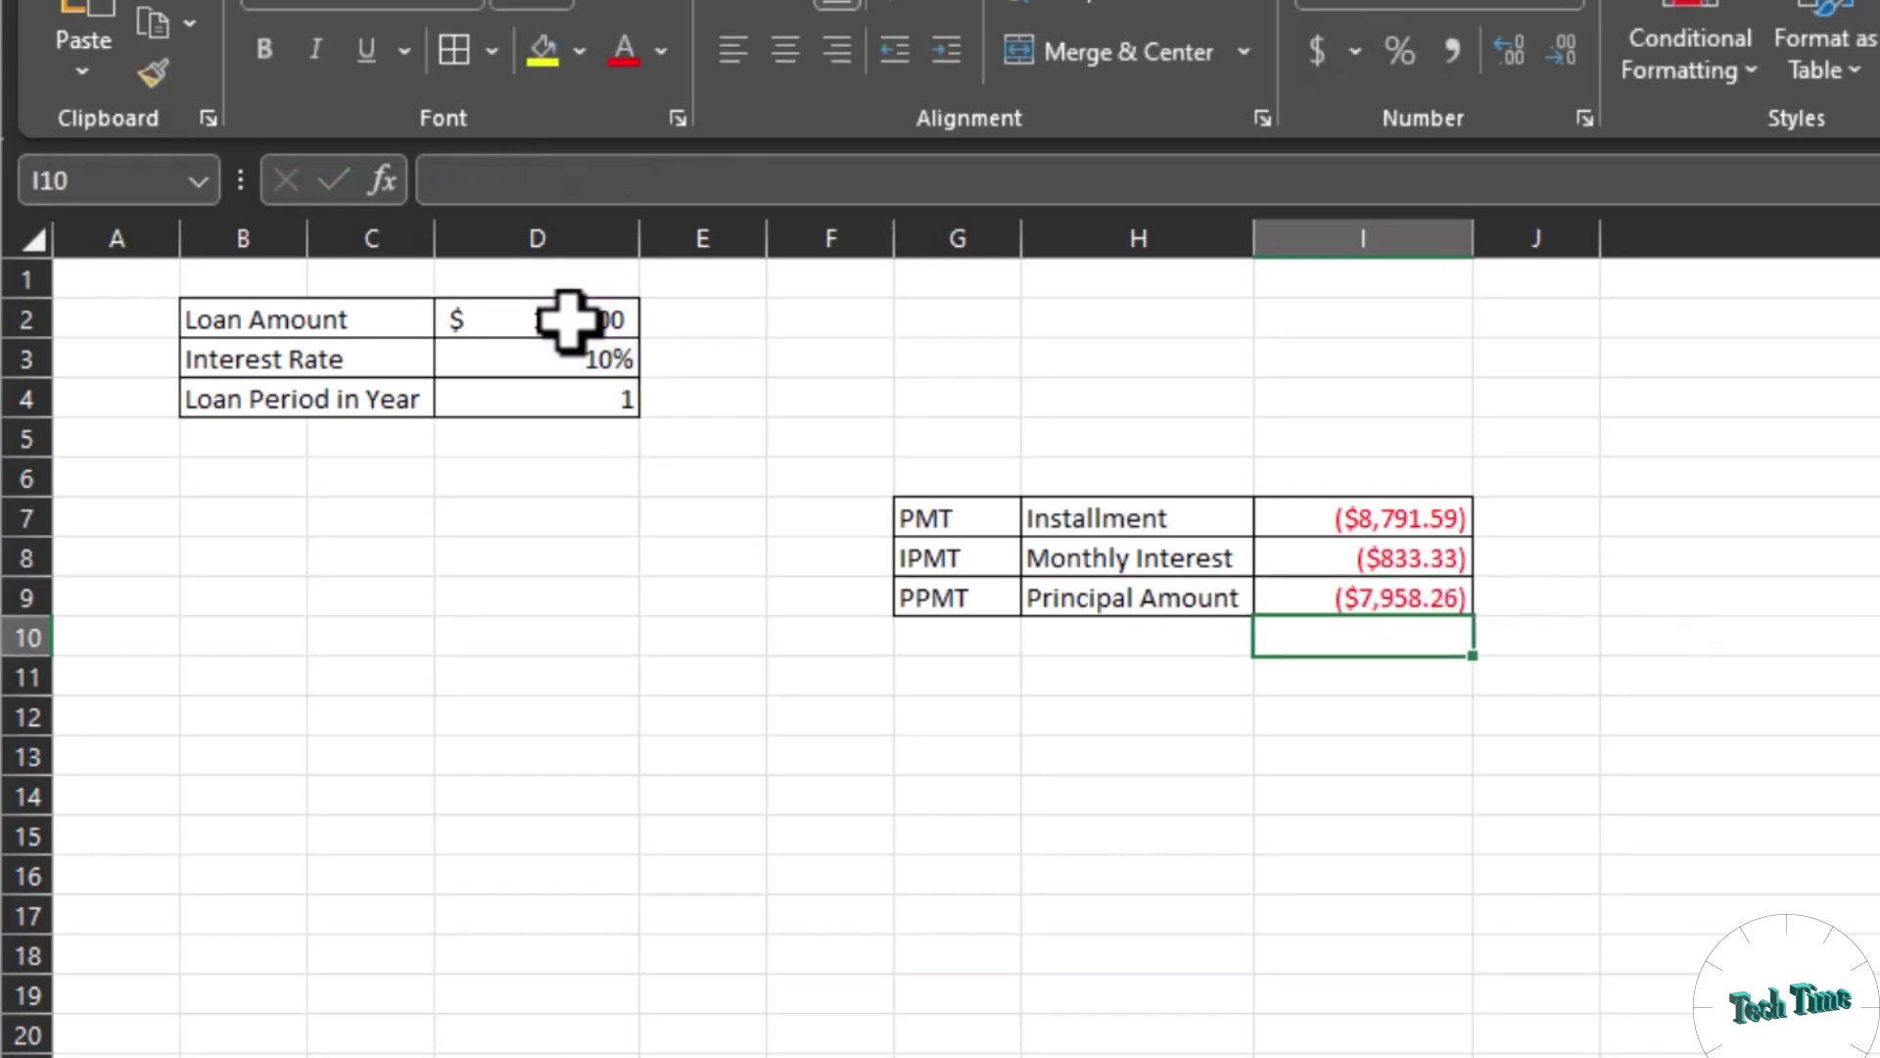
Step: Review the principal, interest and installment formulas in I9, I8 and I7
left_click(1344, 600)
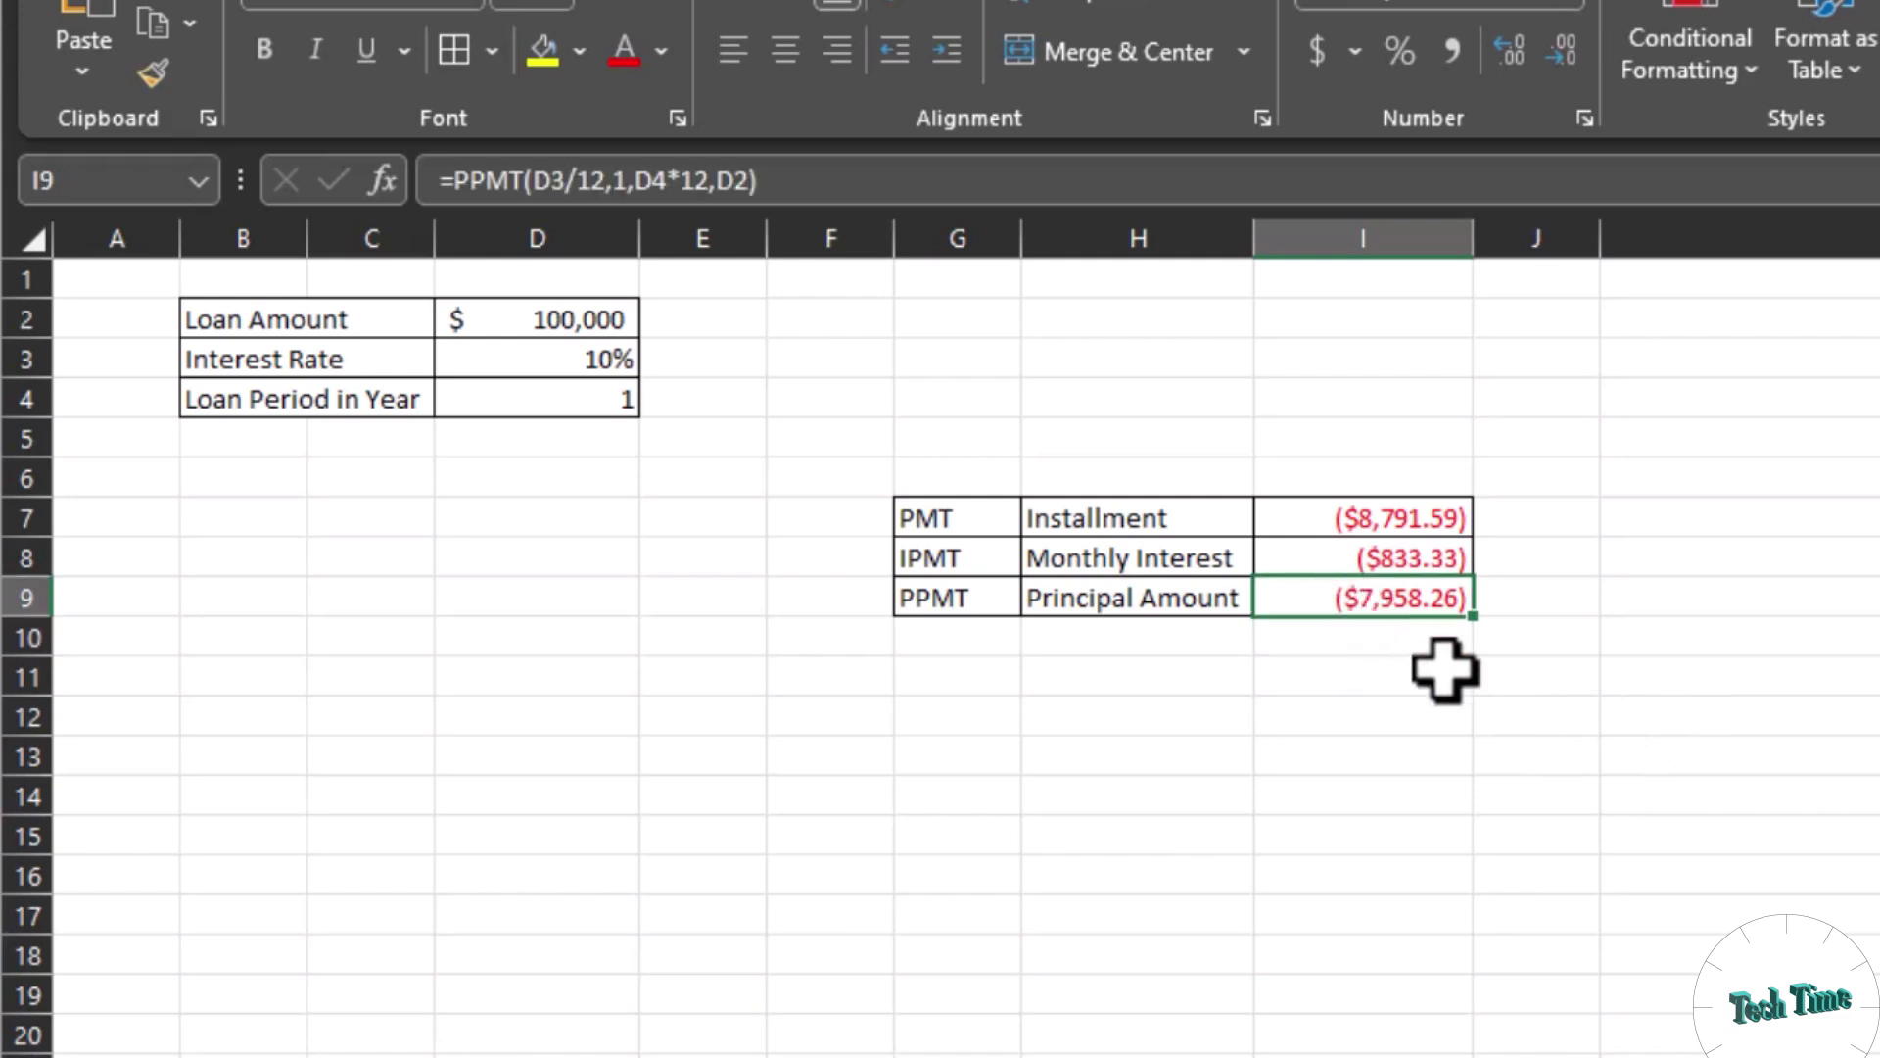
left_click(1340, 556)
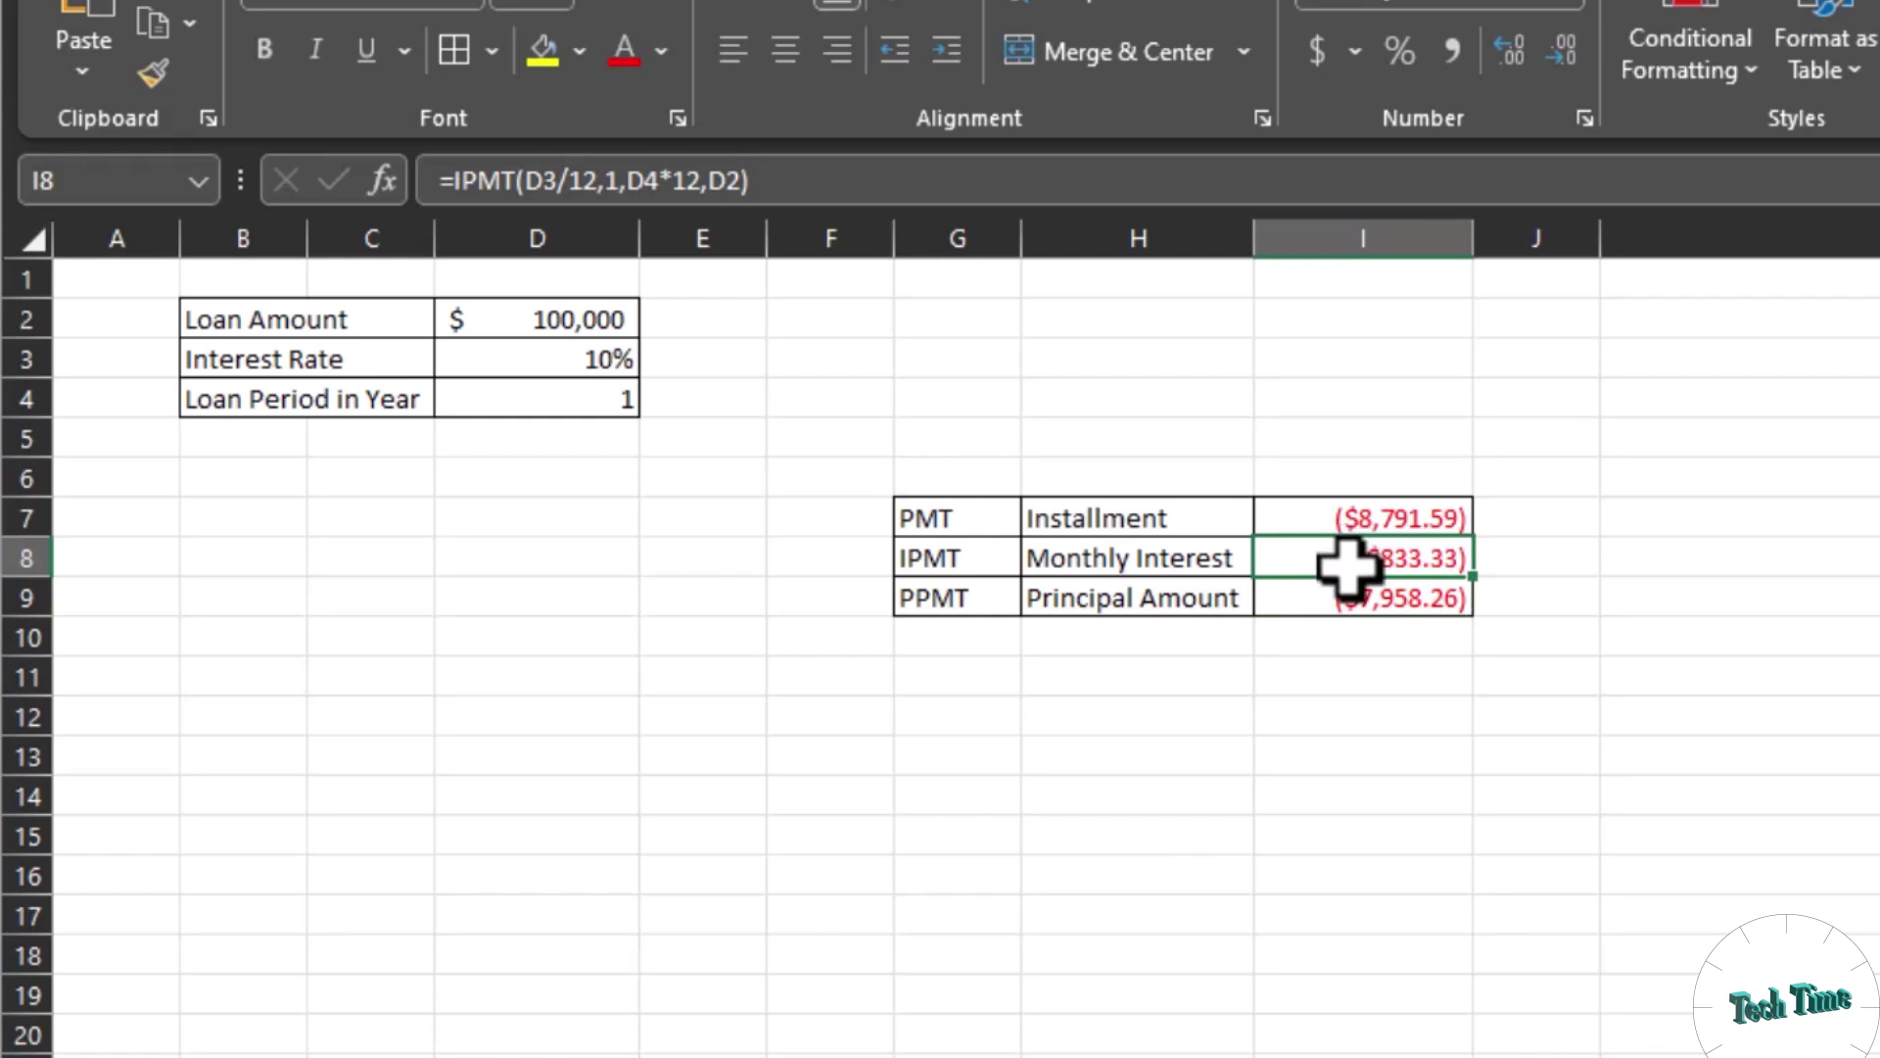
left_click_drag(1335, 567, 1372, 599)
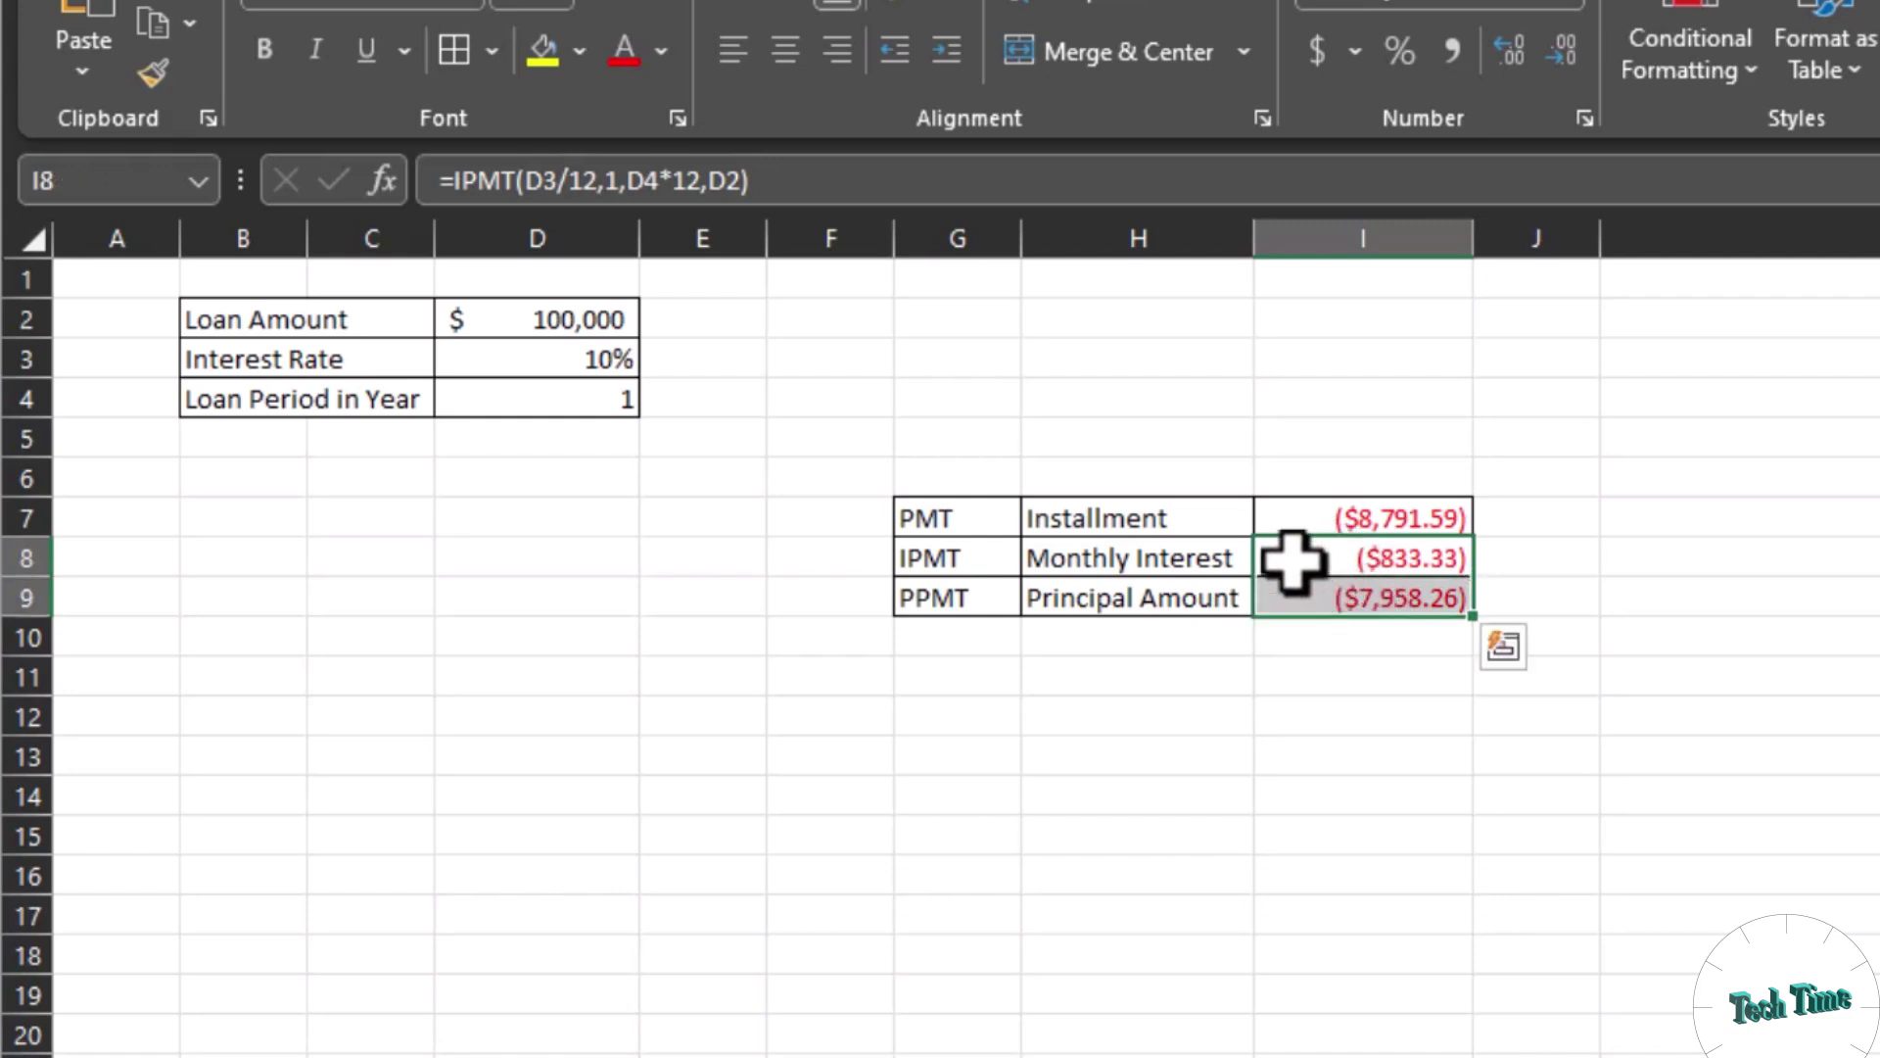
left_click(1302, 518)
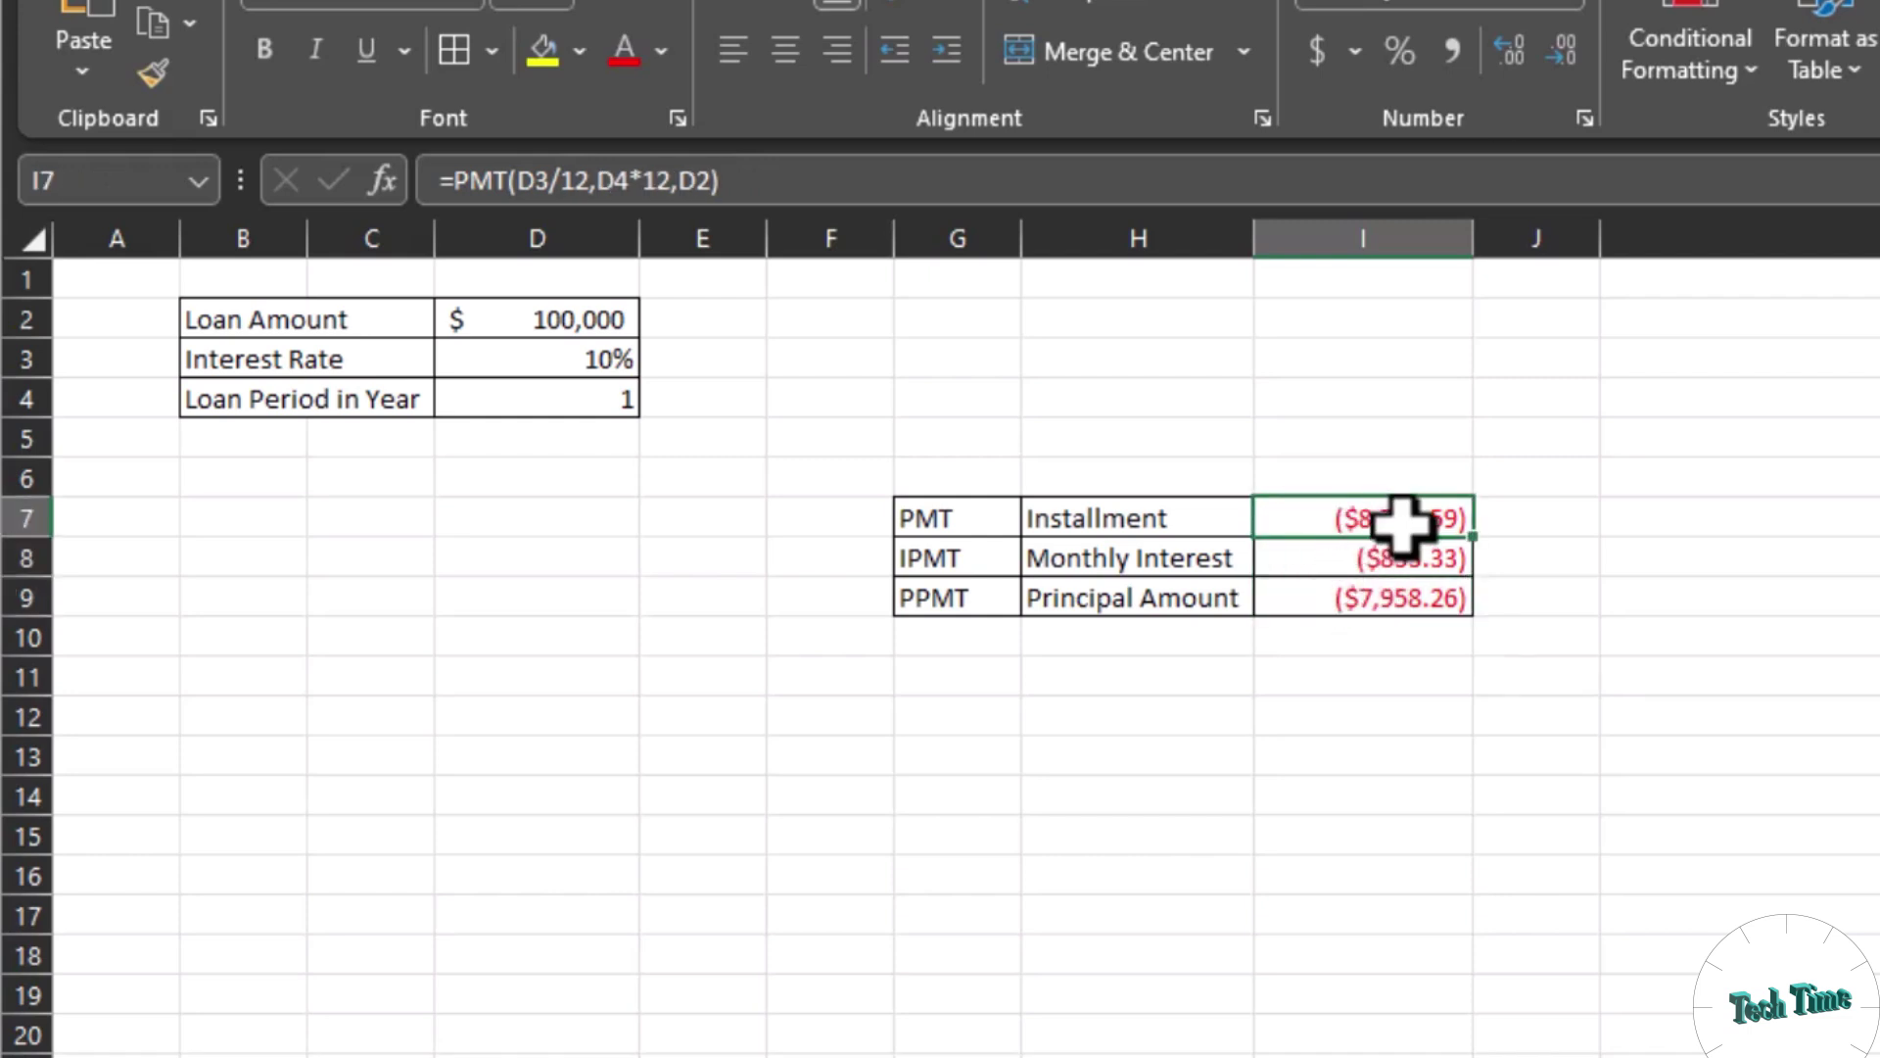
left_click(1344, 637)
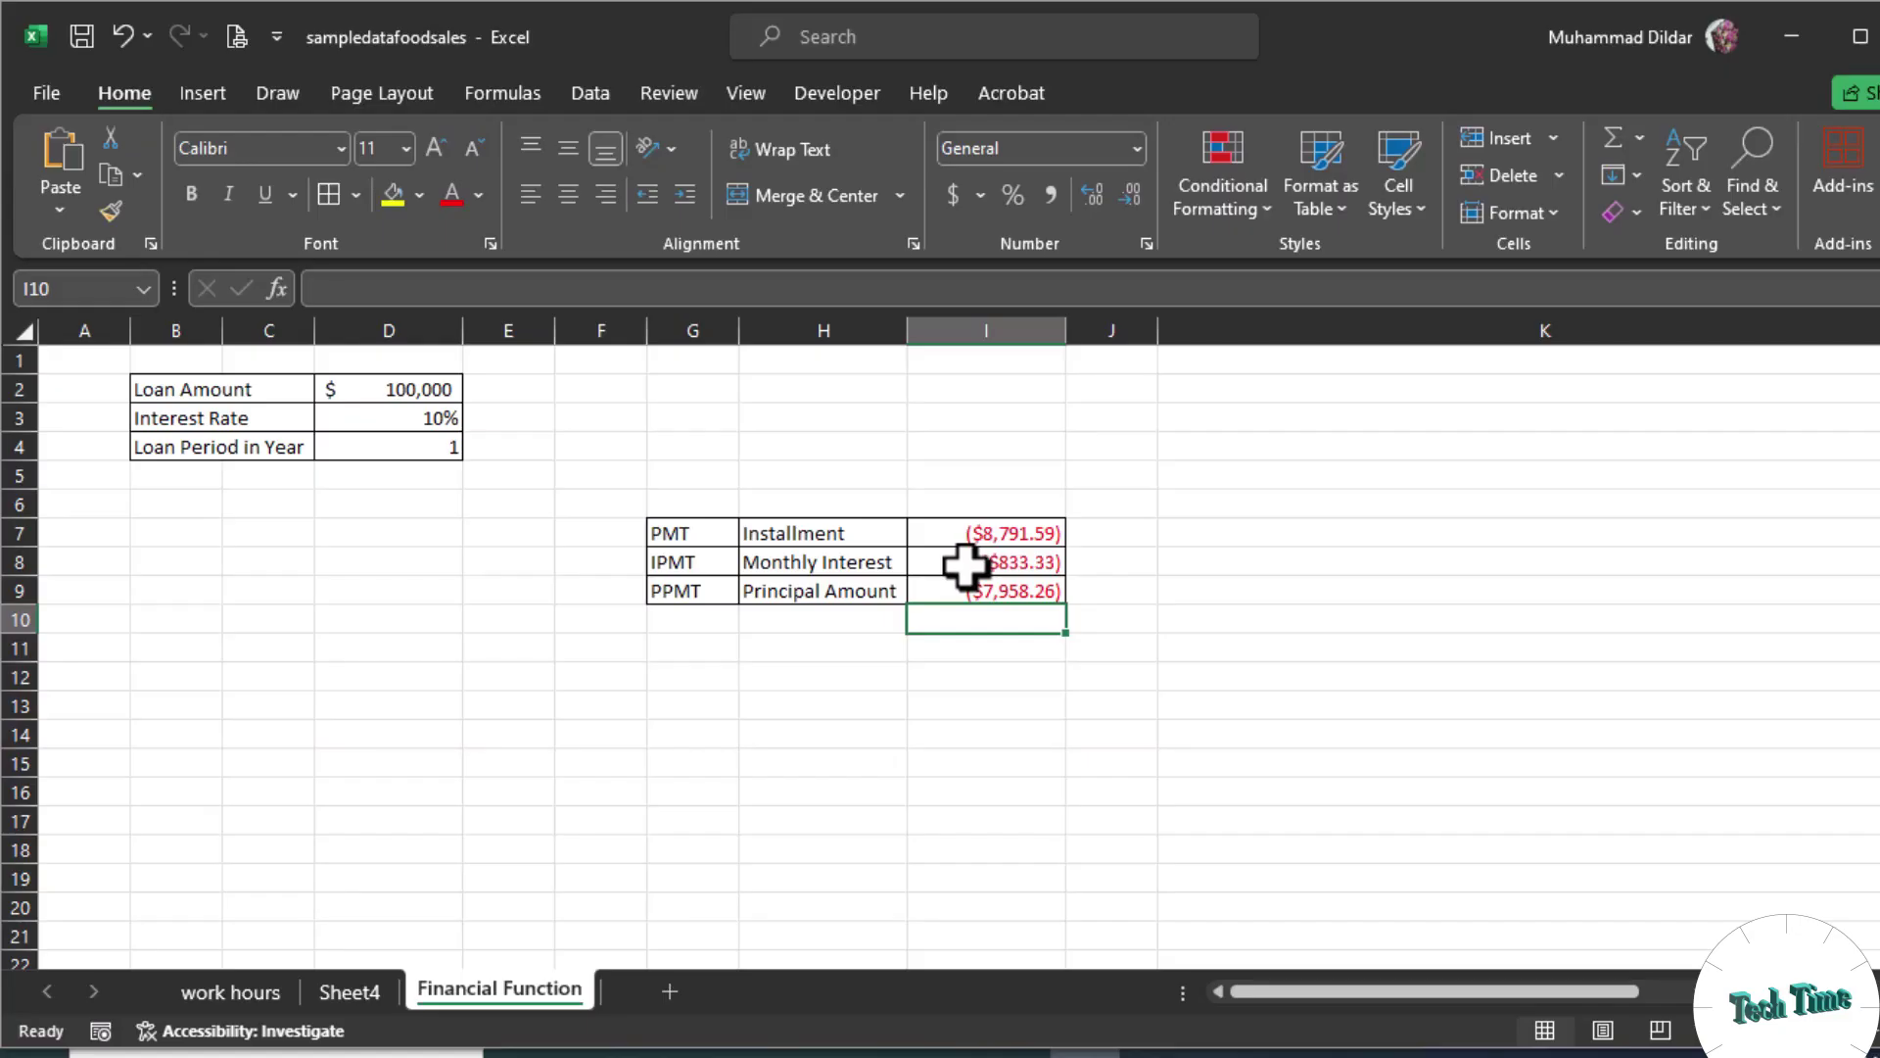
Step: Scroll right to the L–N schedule, select months 1 to 12, and pick cell M6
scroll(1331, 569, "right", 3)
left_click_drag(973, 443, 990, 517)
left_click_drag(718, 534, 725, 810)
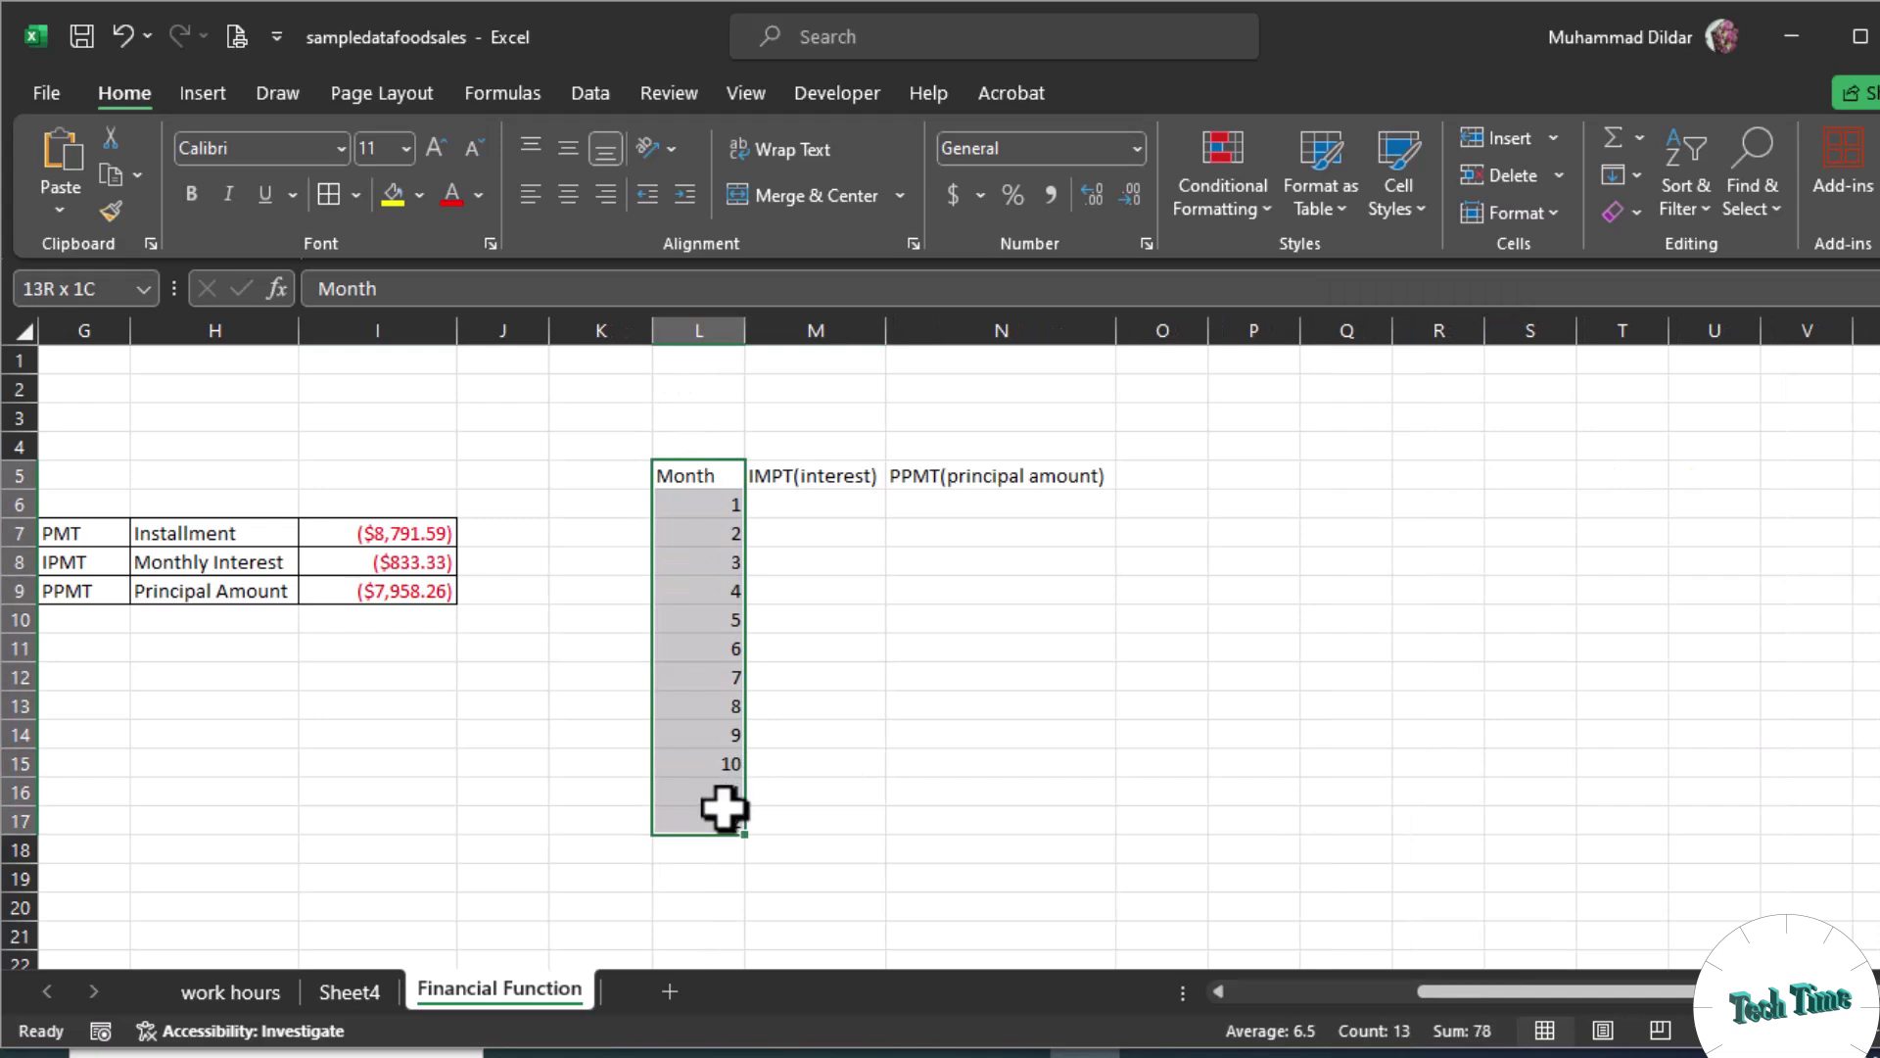
left_click(979, 726)
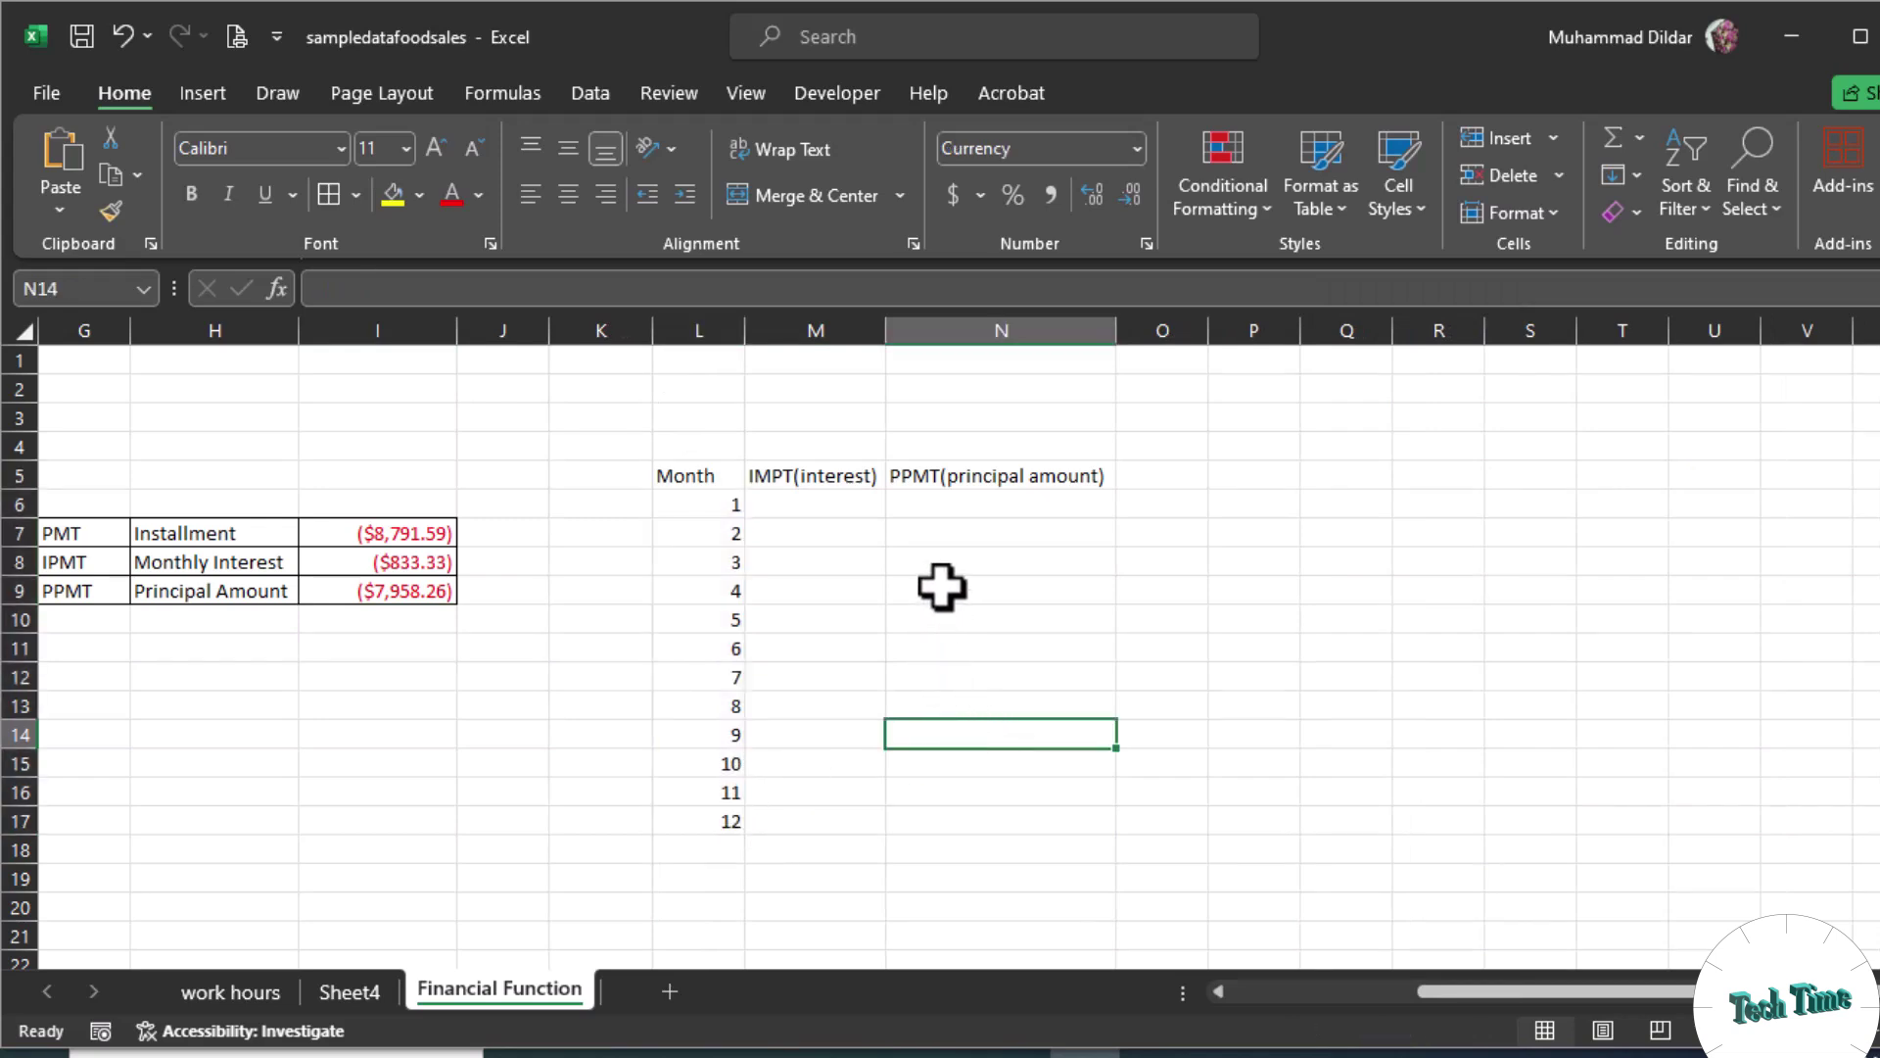
left_click(790, 506)
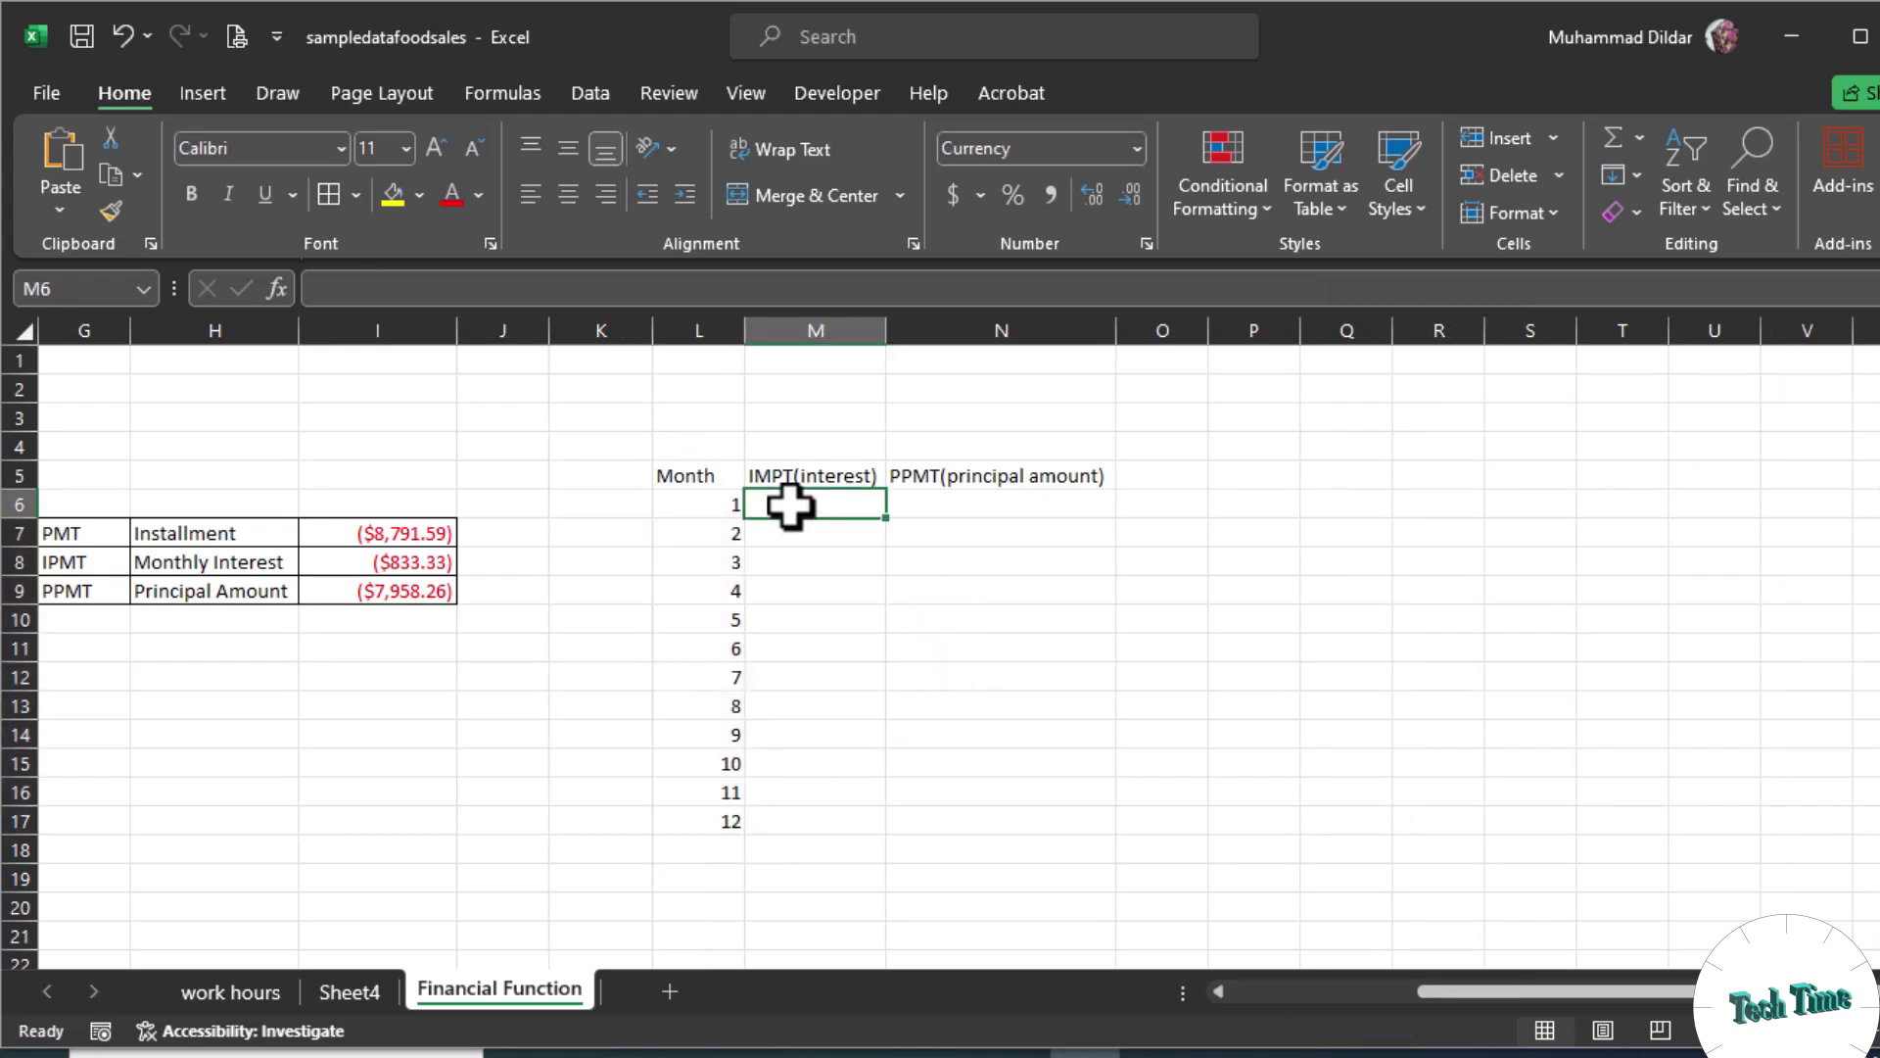
left_click_drag(1498, 995, 1450, 991)
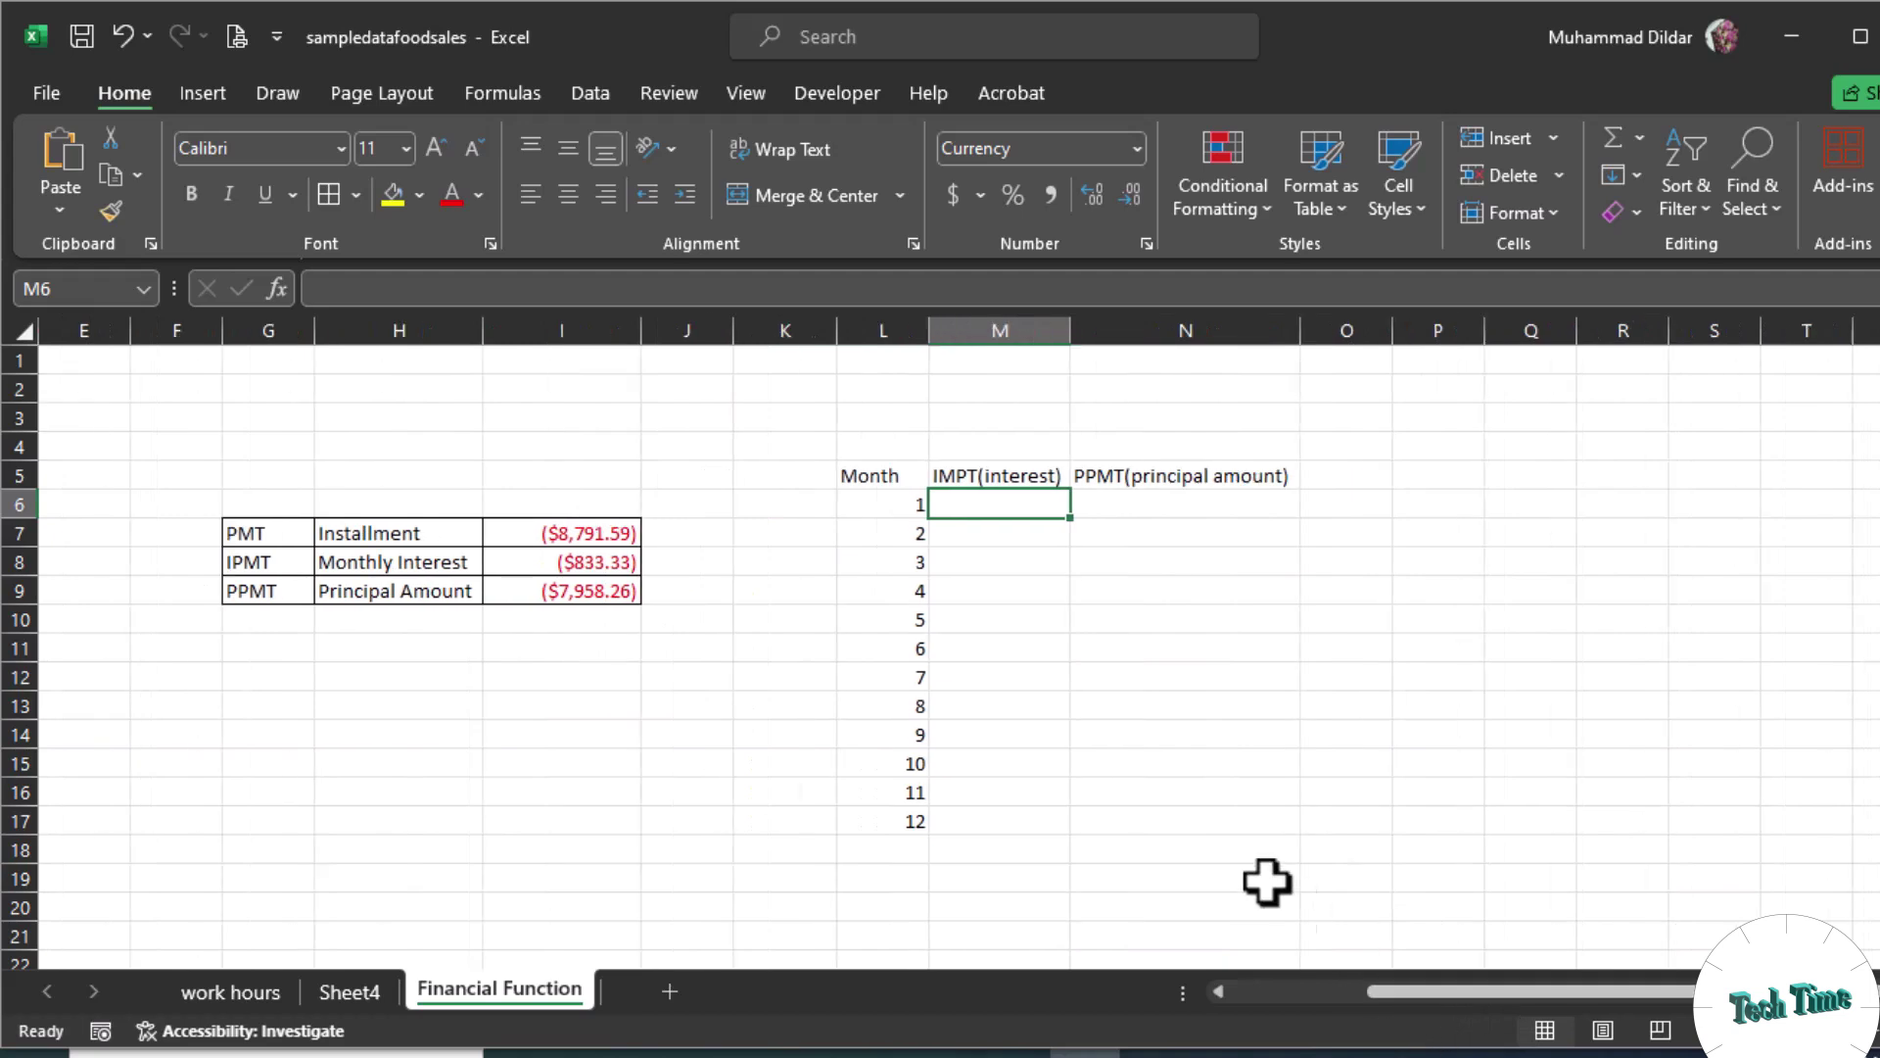
left_click_drag(891, 505, 915, 785)
left_click(1058, 791)
left_click_drag(891, 507, 906, 821)
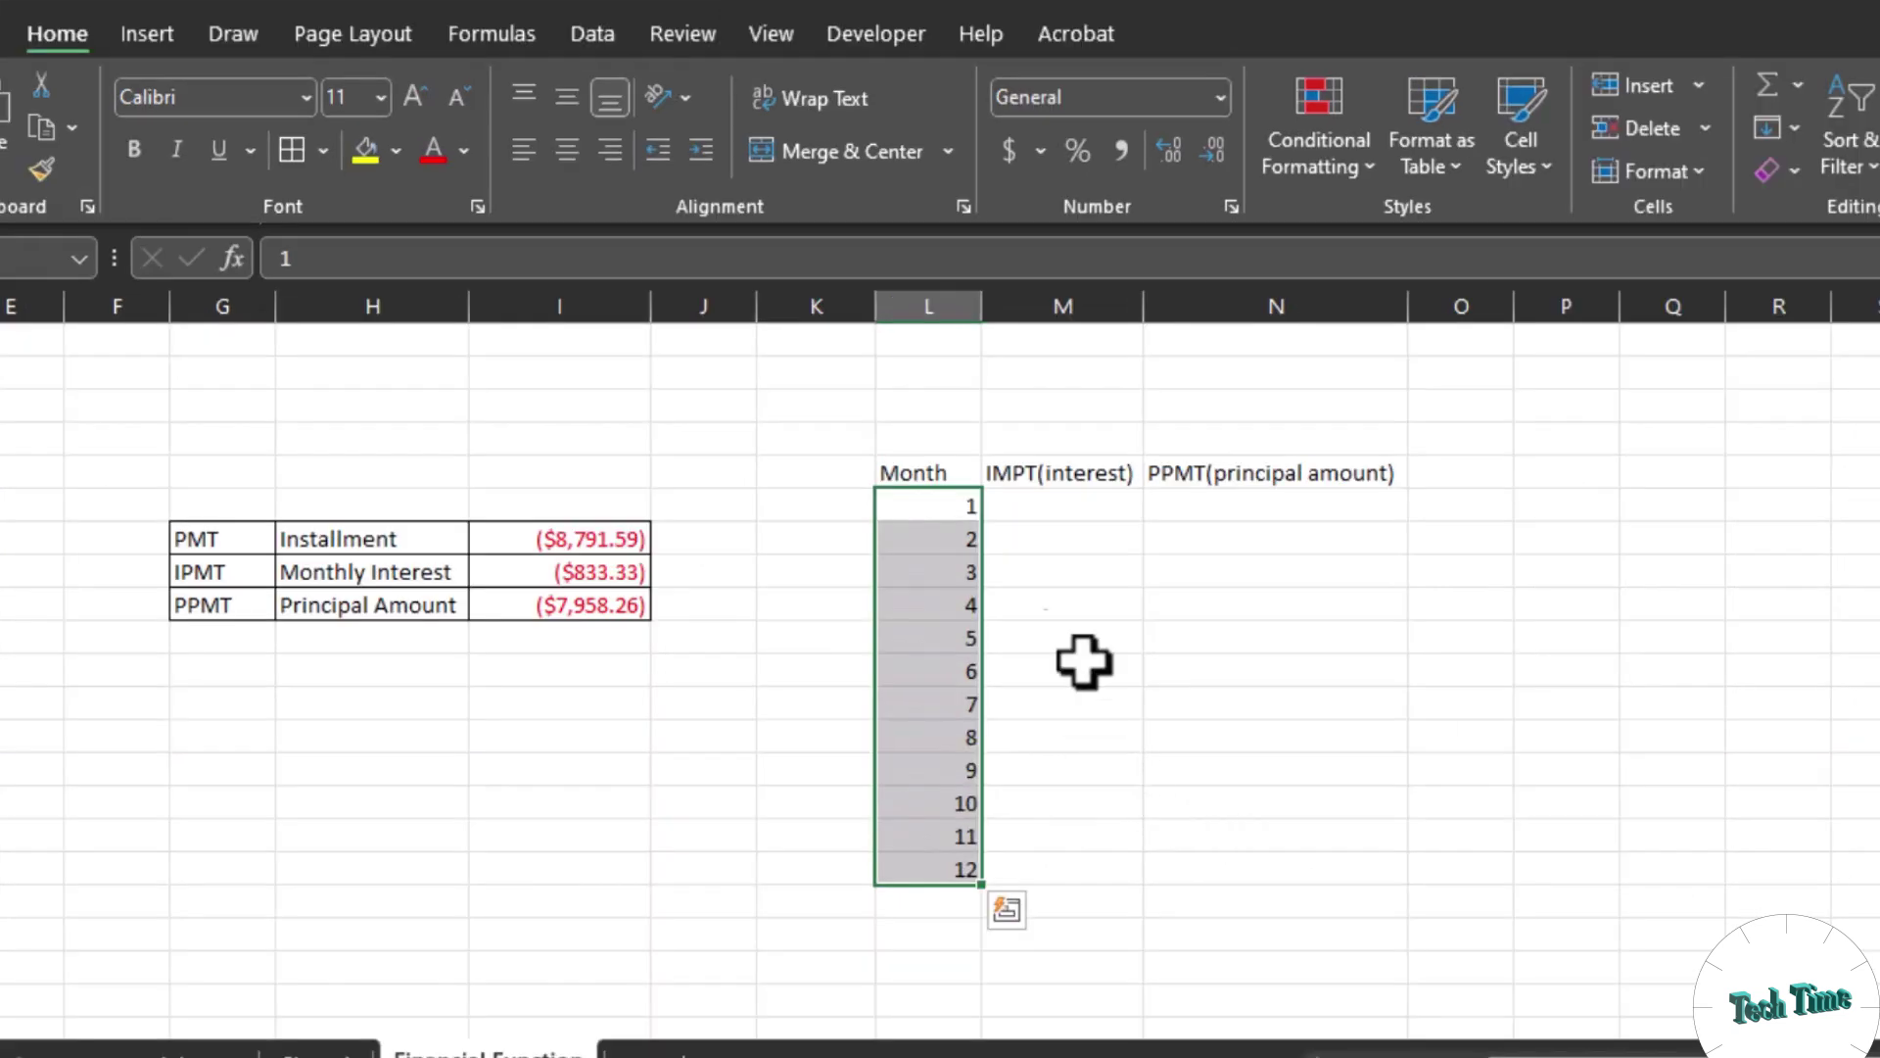
left_click(1060, 504)
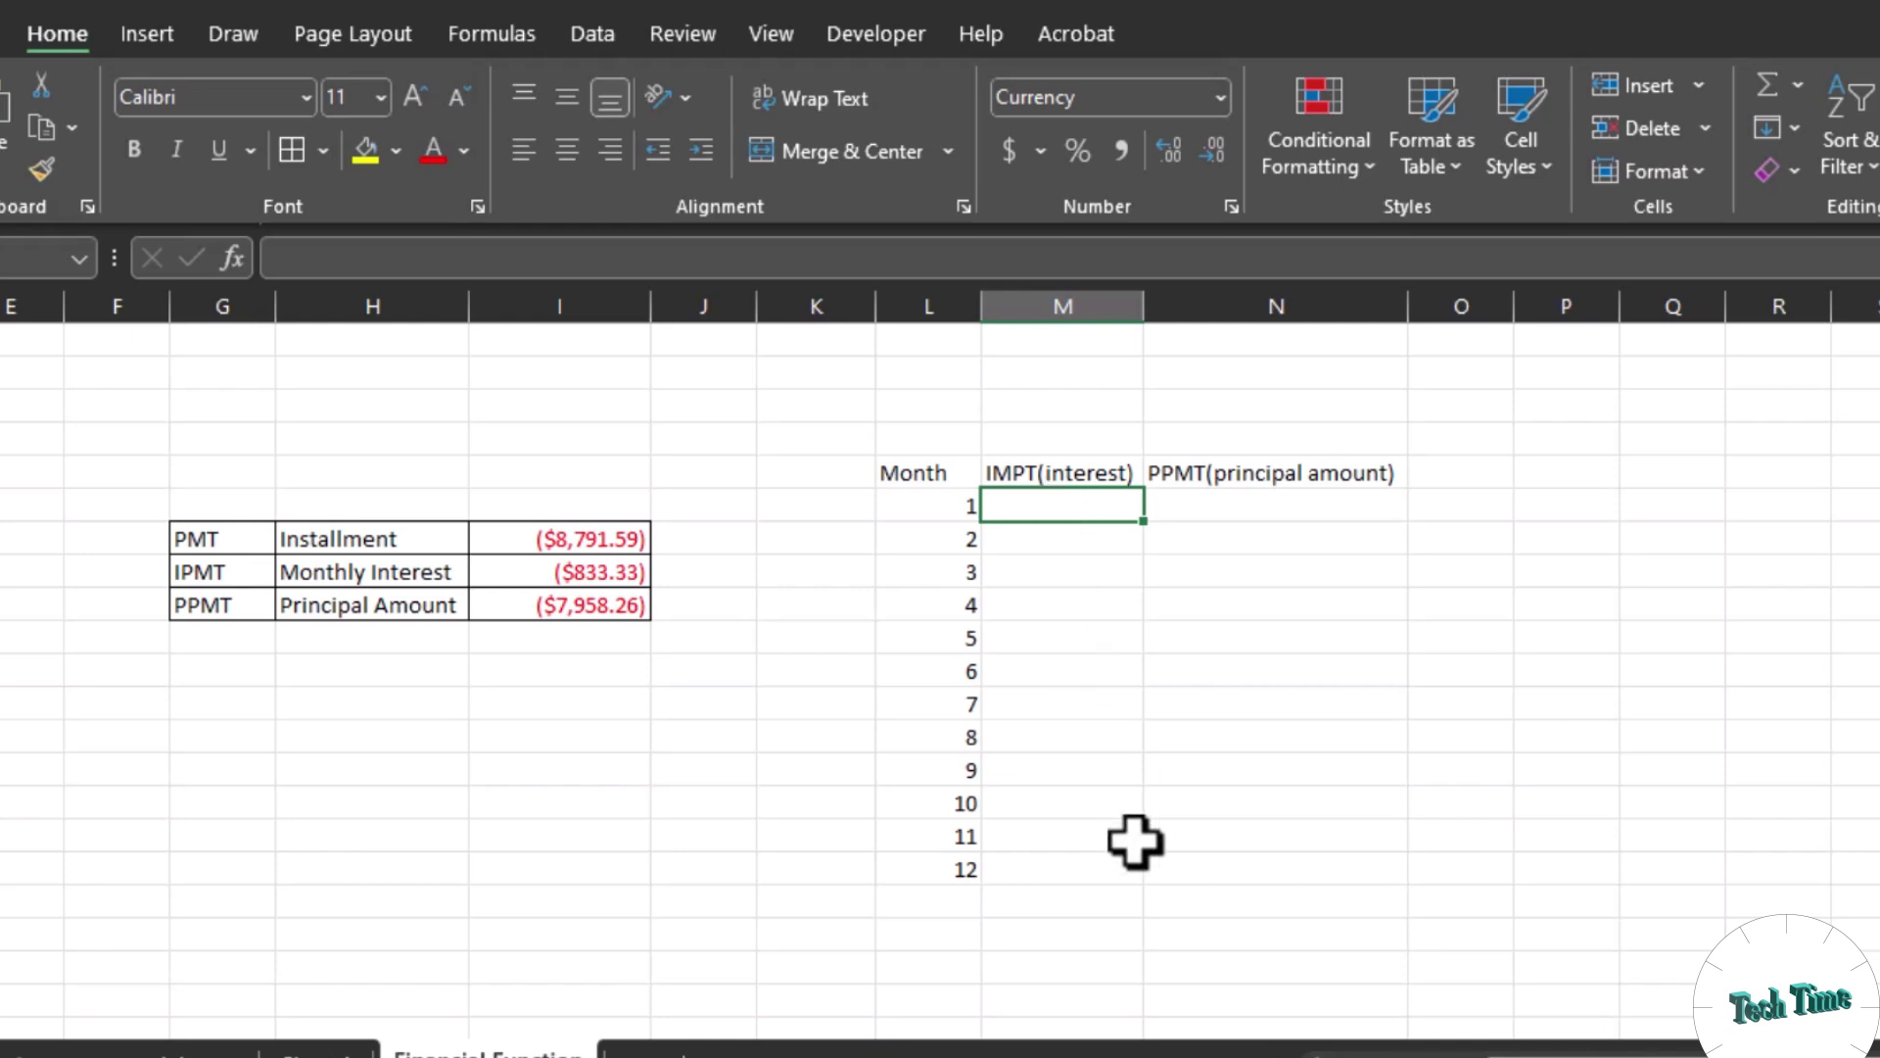
Step: Start an IPMT formula in M6 with rate $D$3/12 and period L6
type("=")
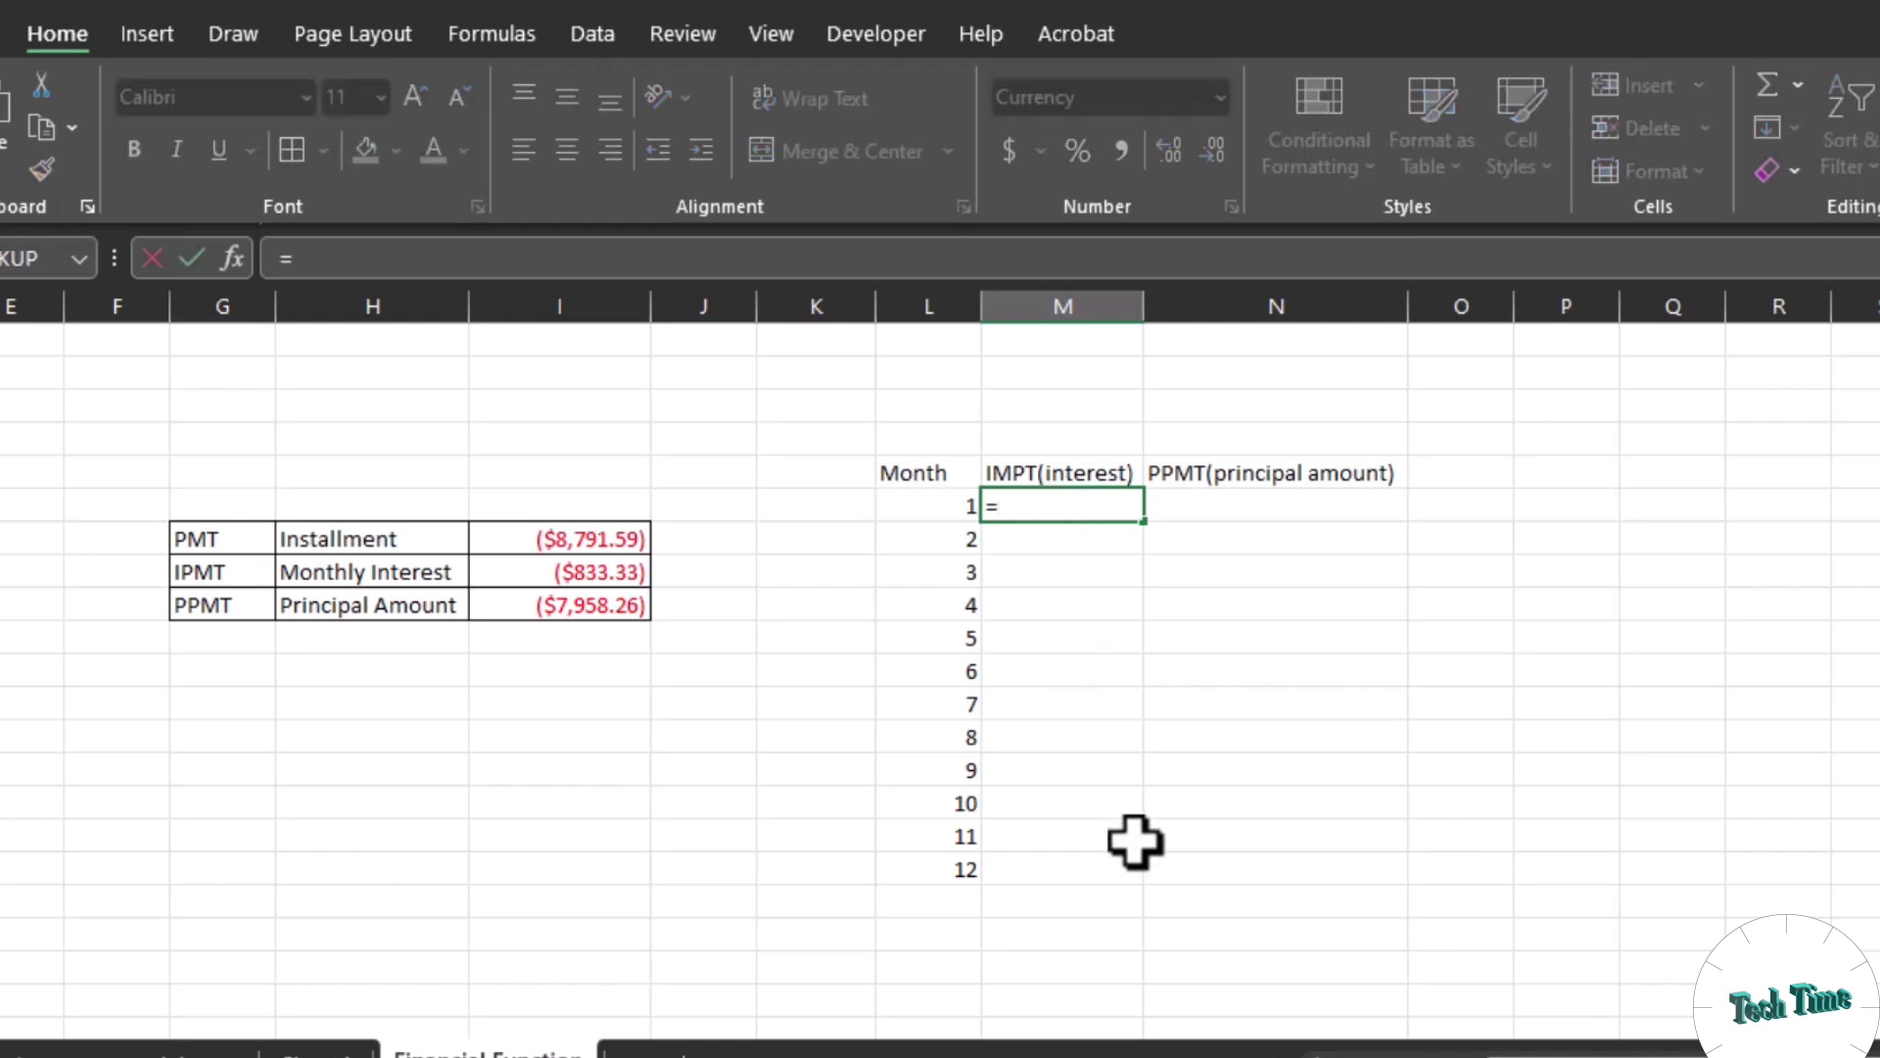
type("ipmt")
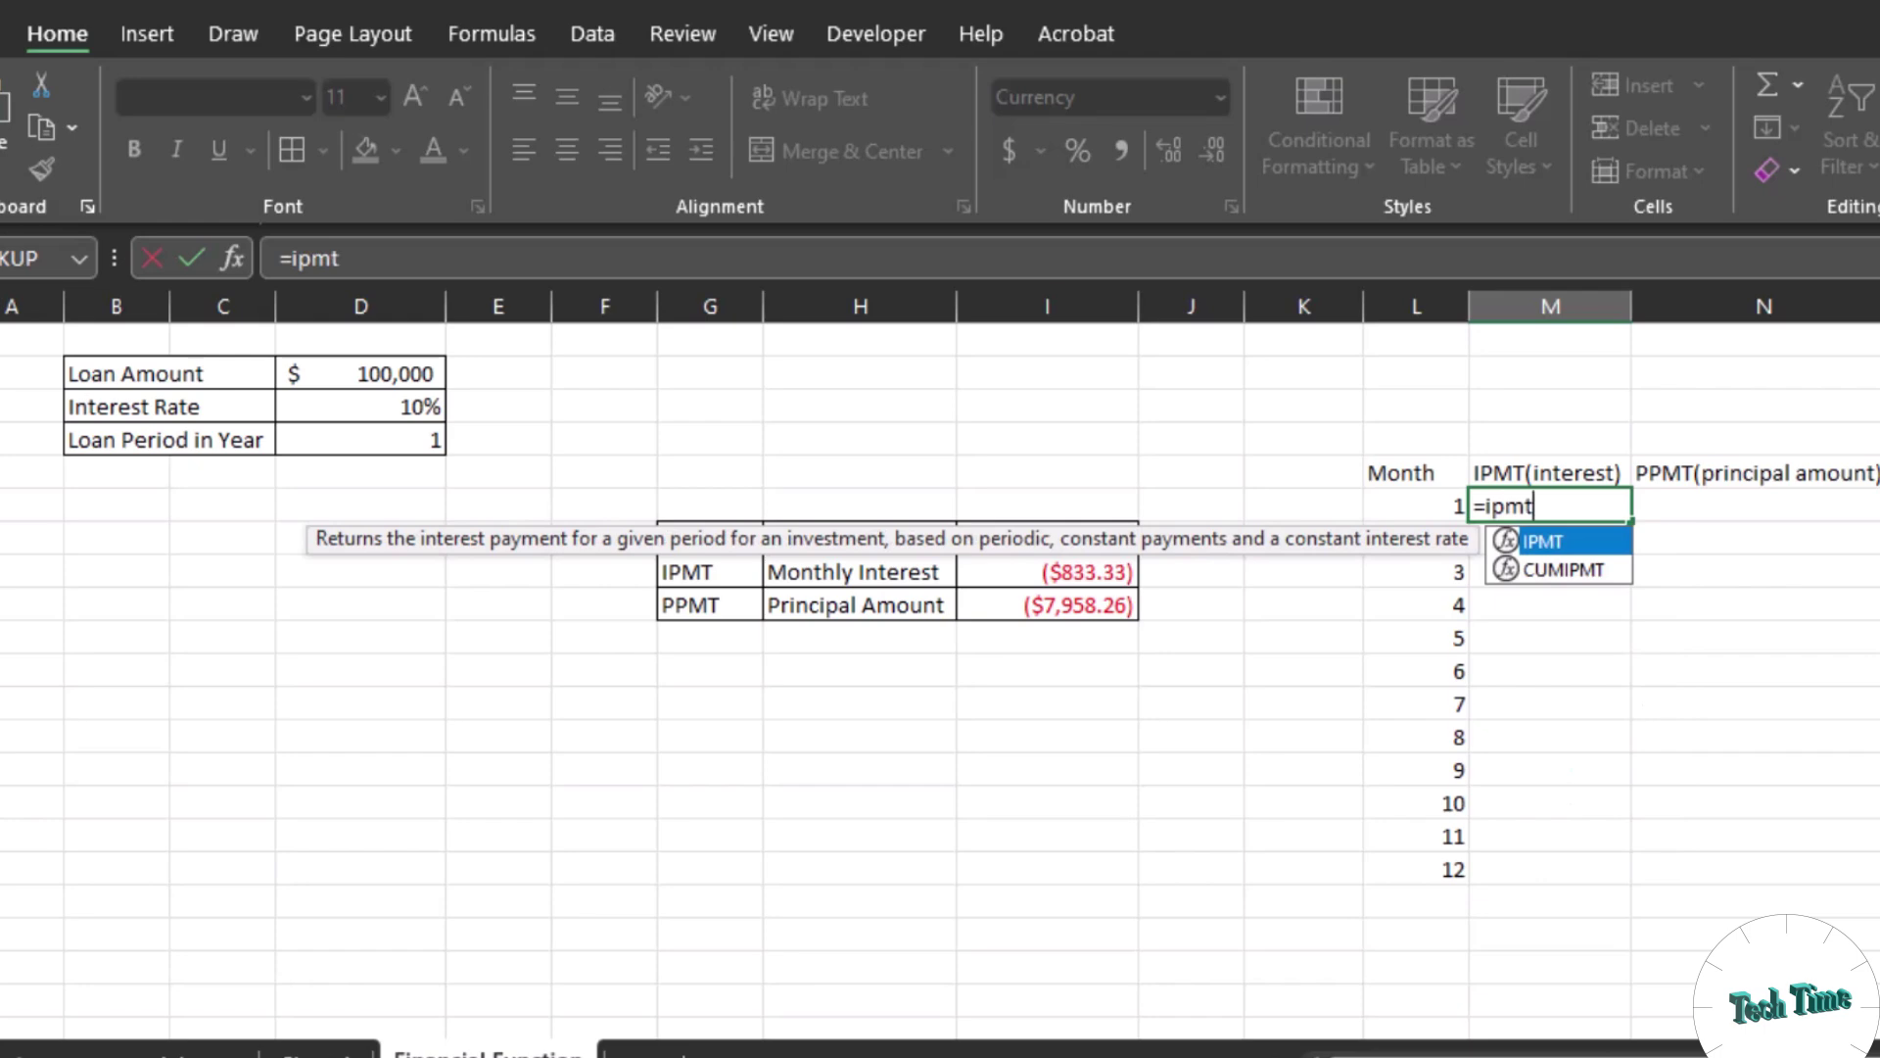
key("Tab")
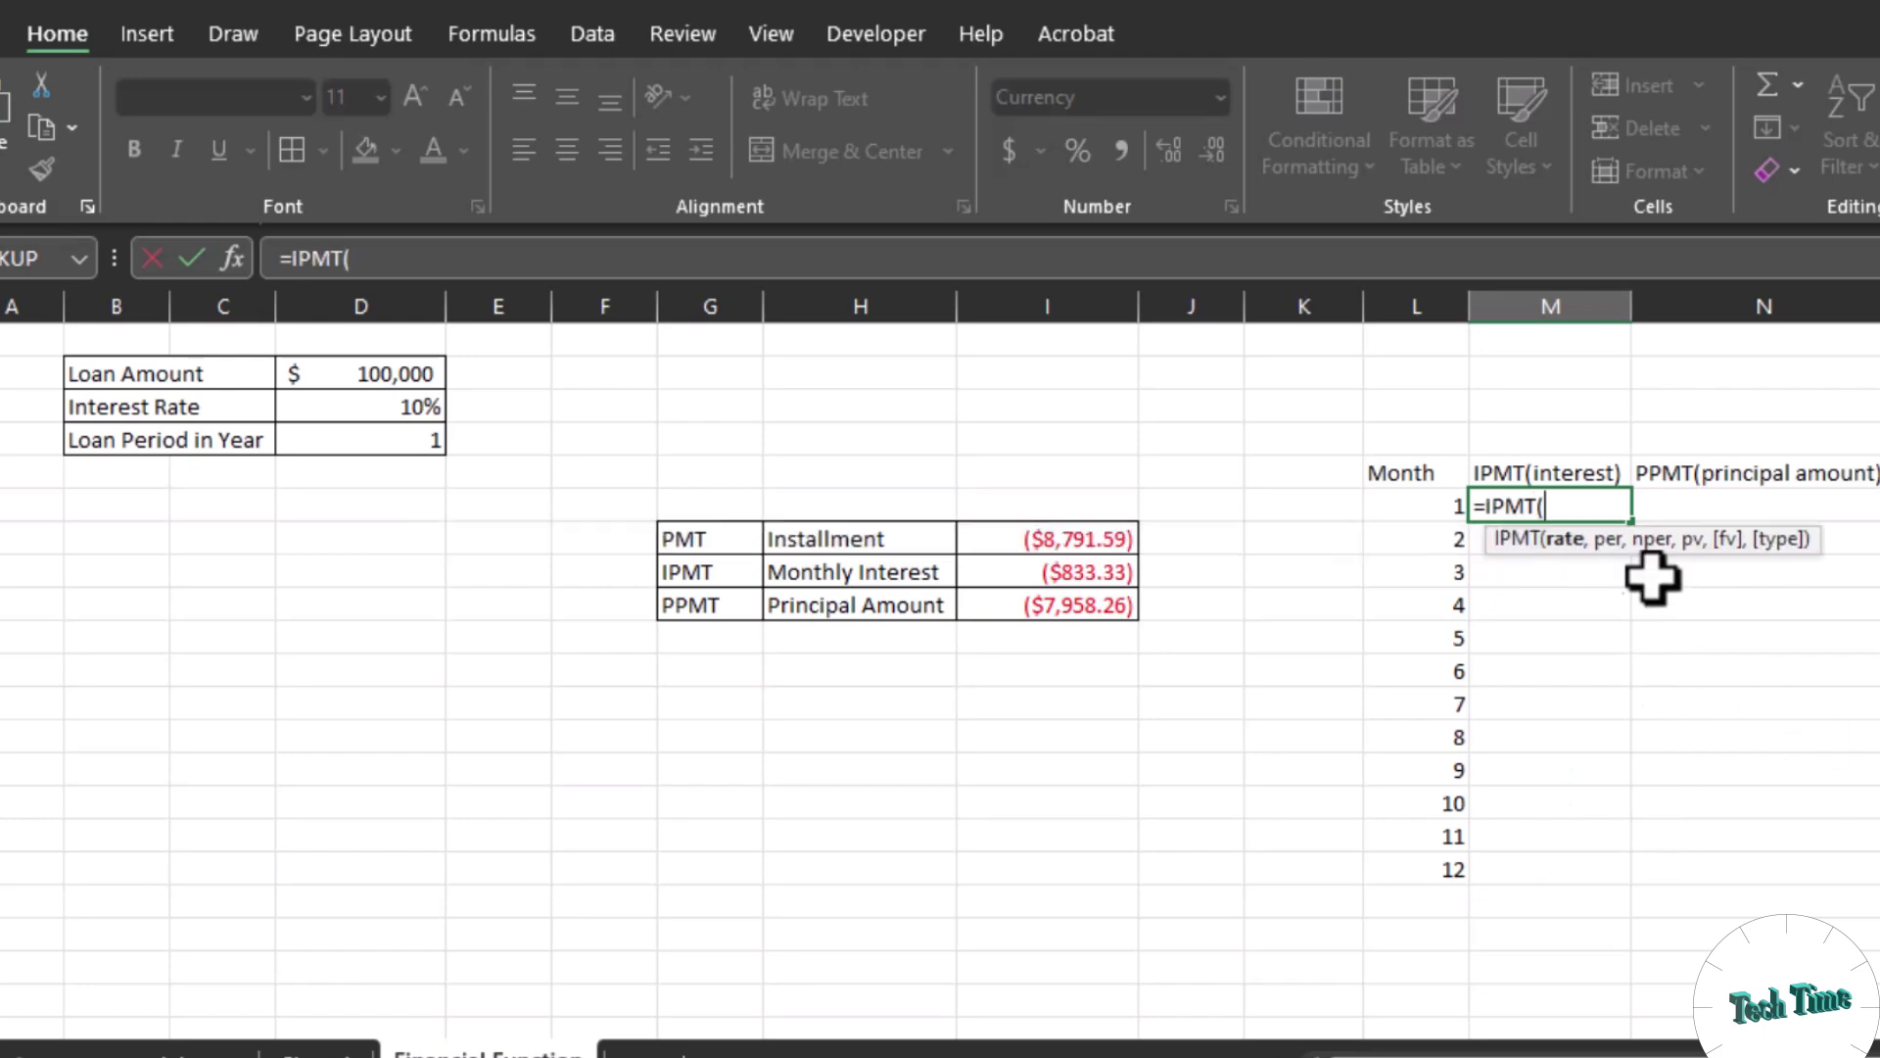
left_click(364, 410)
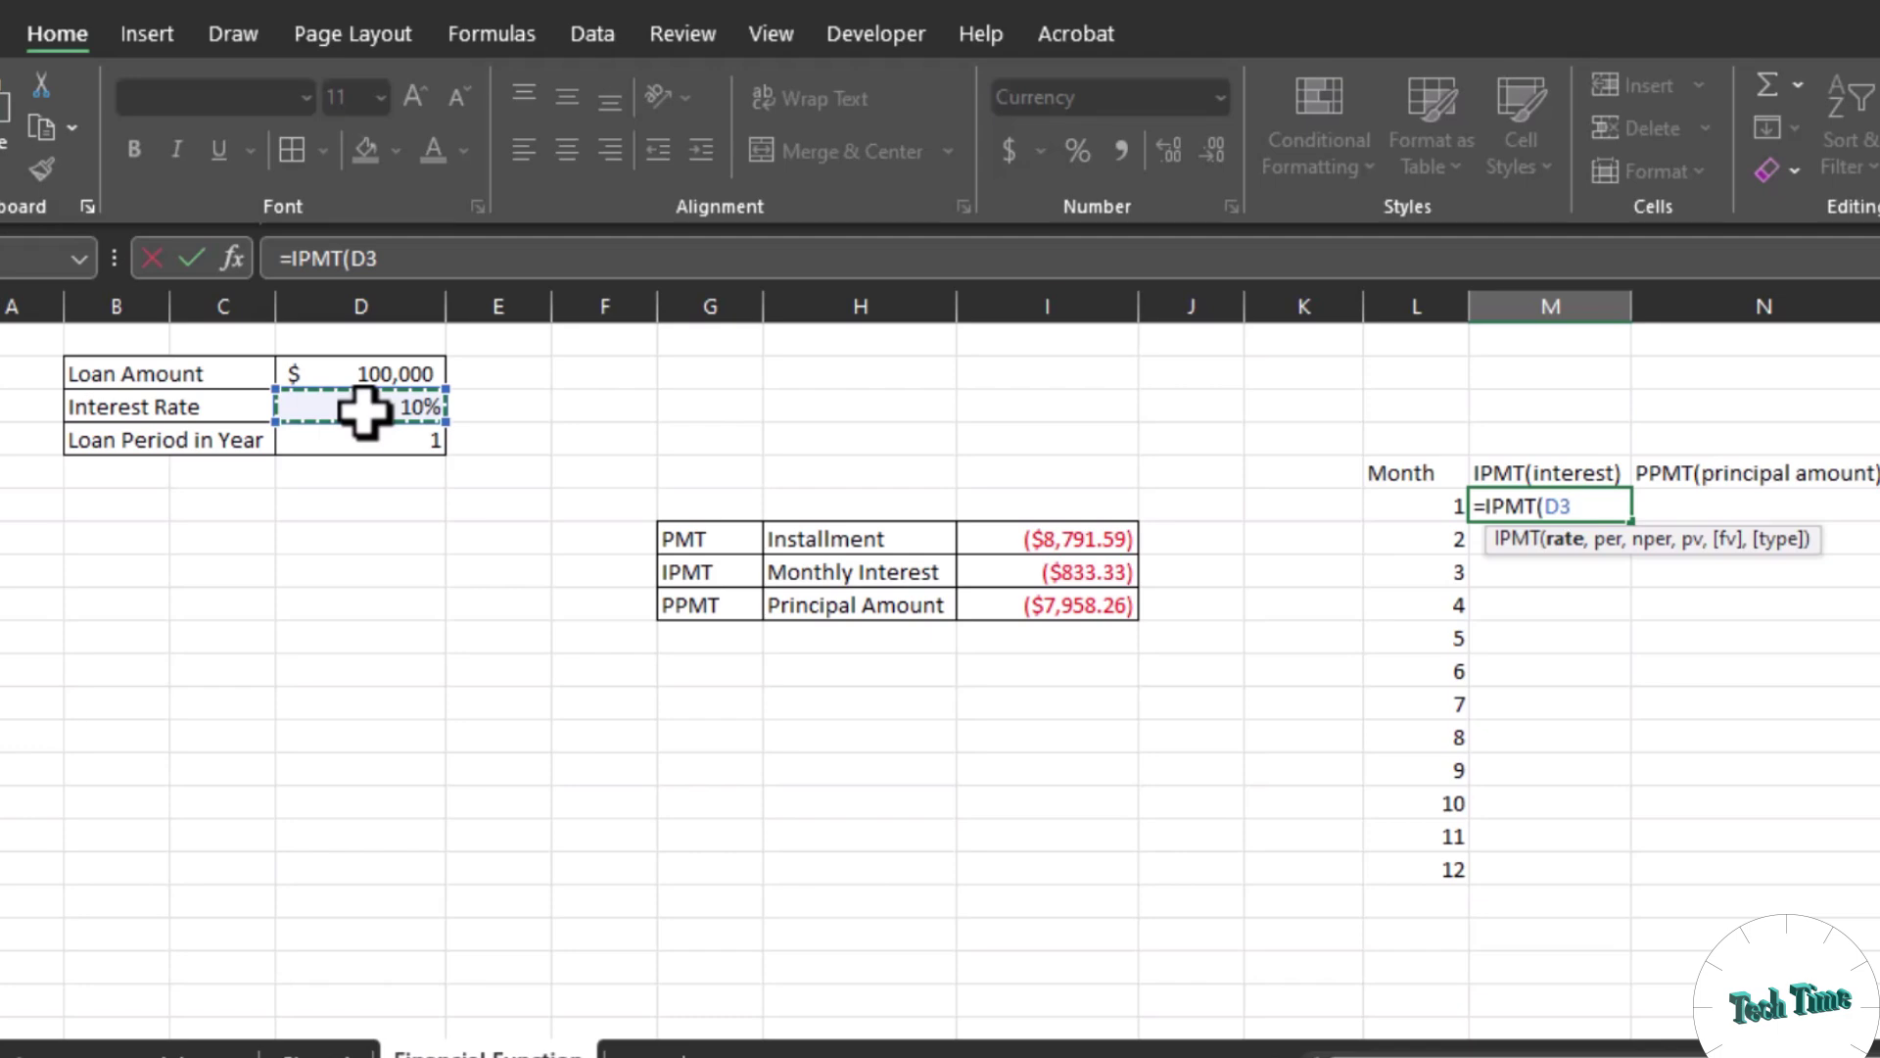
key("F4")
type("/12")
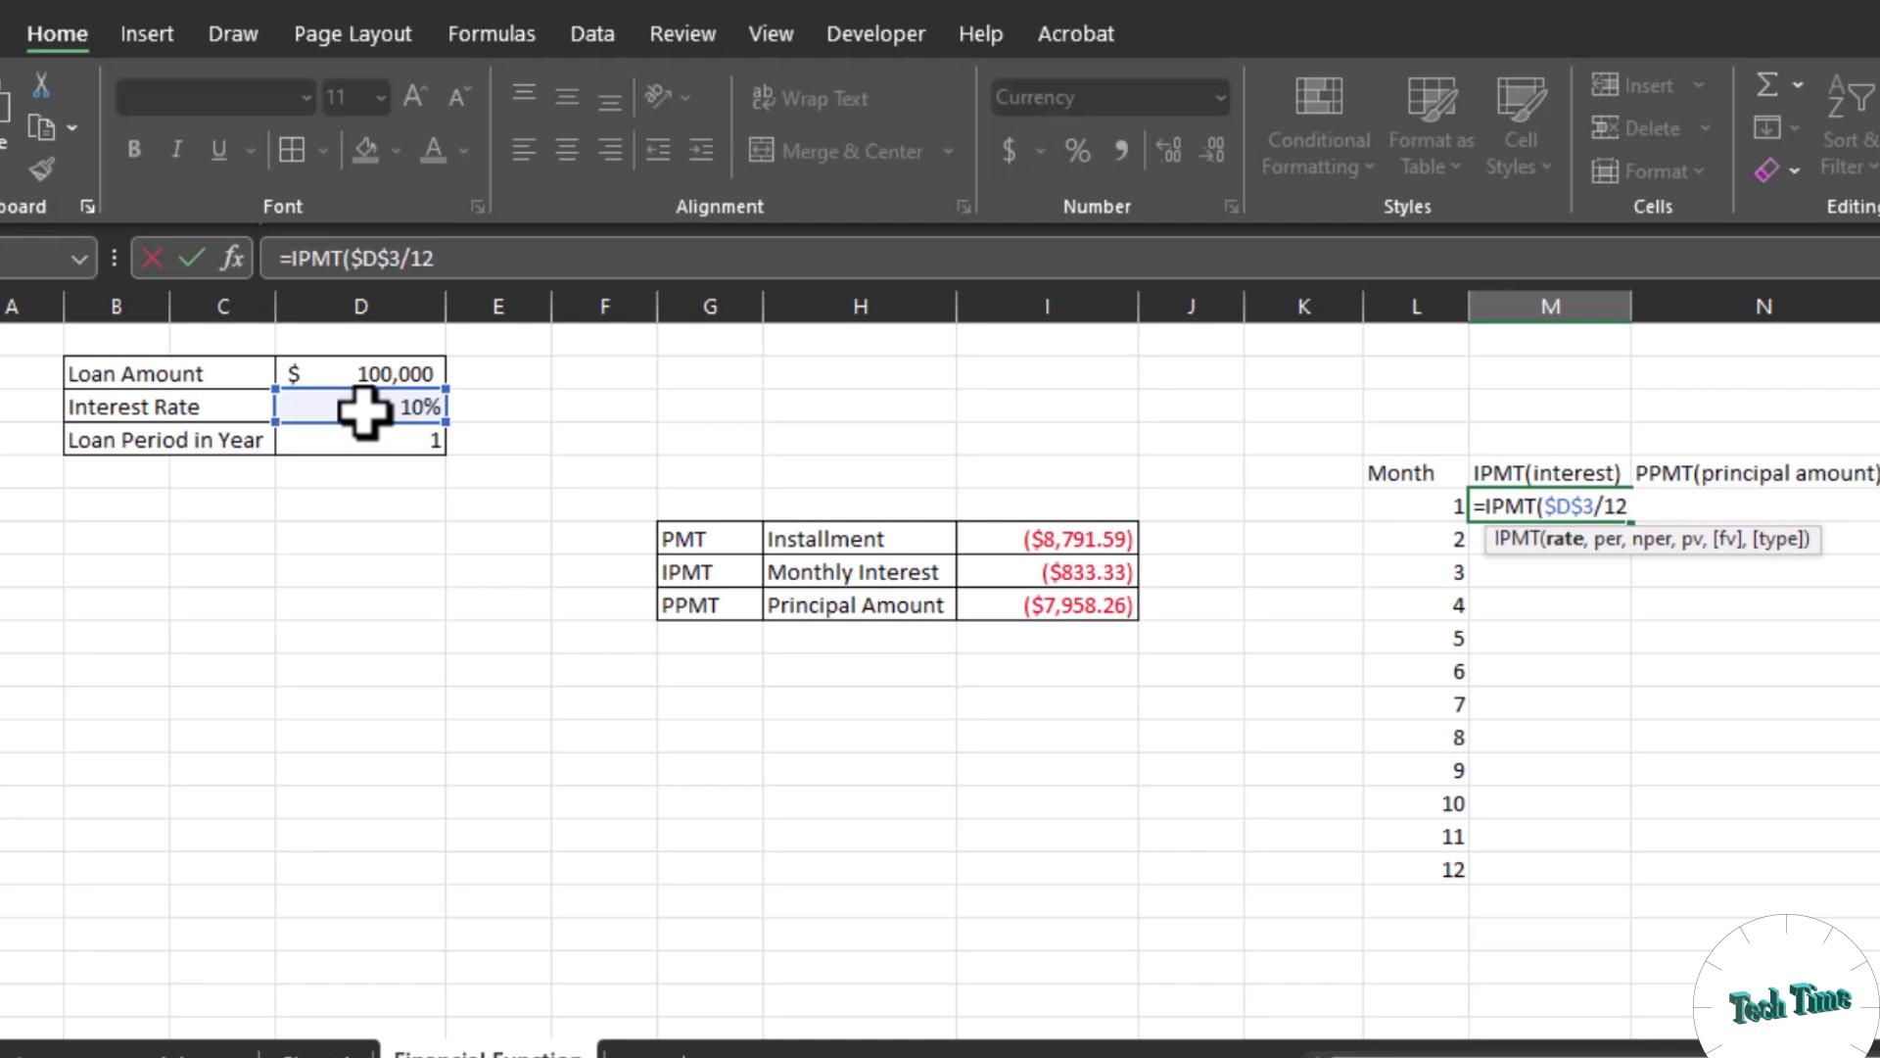
type(",")
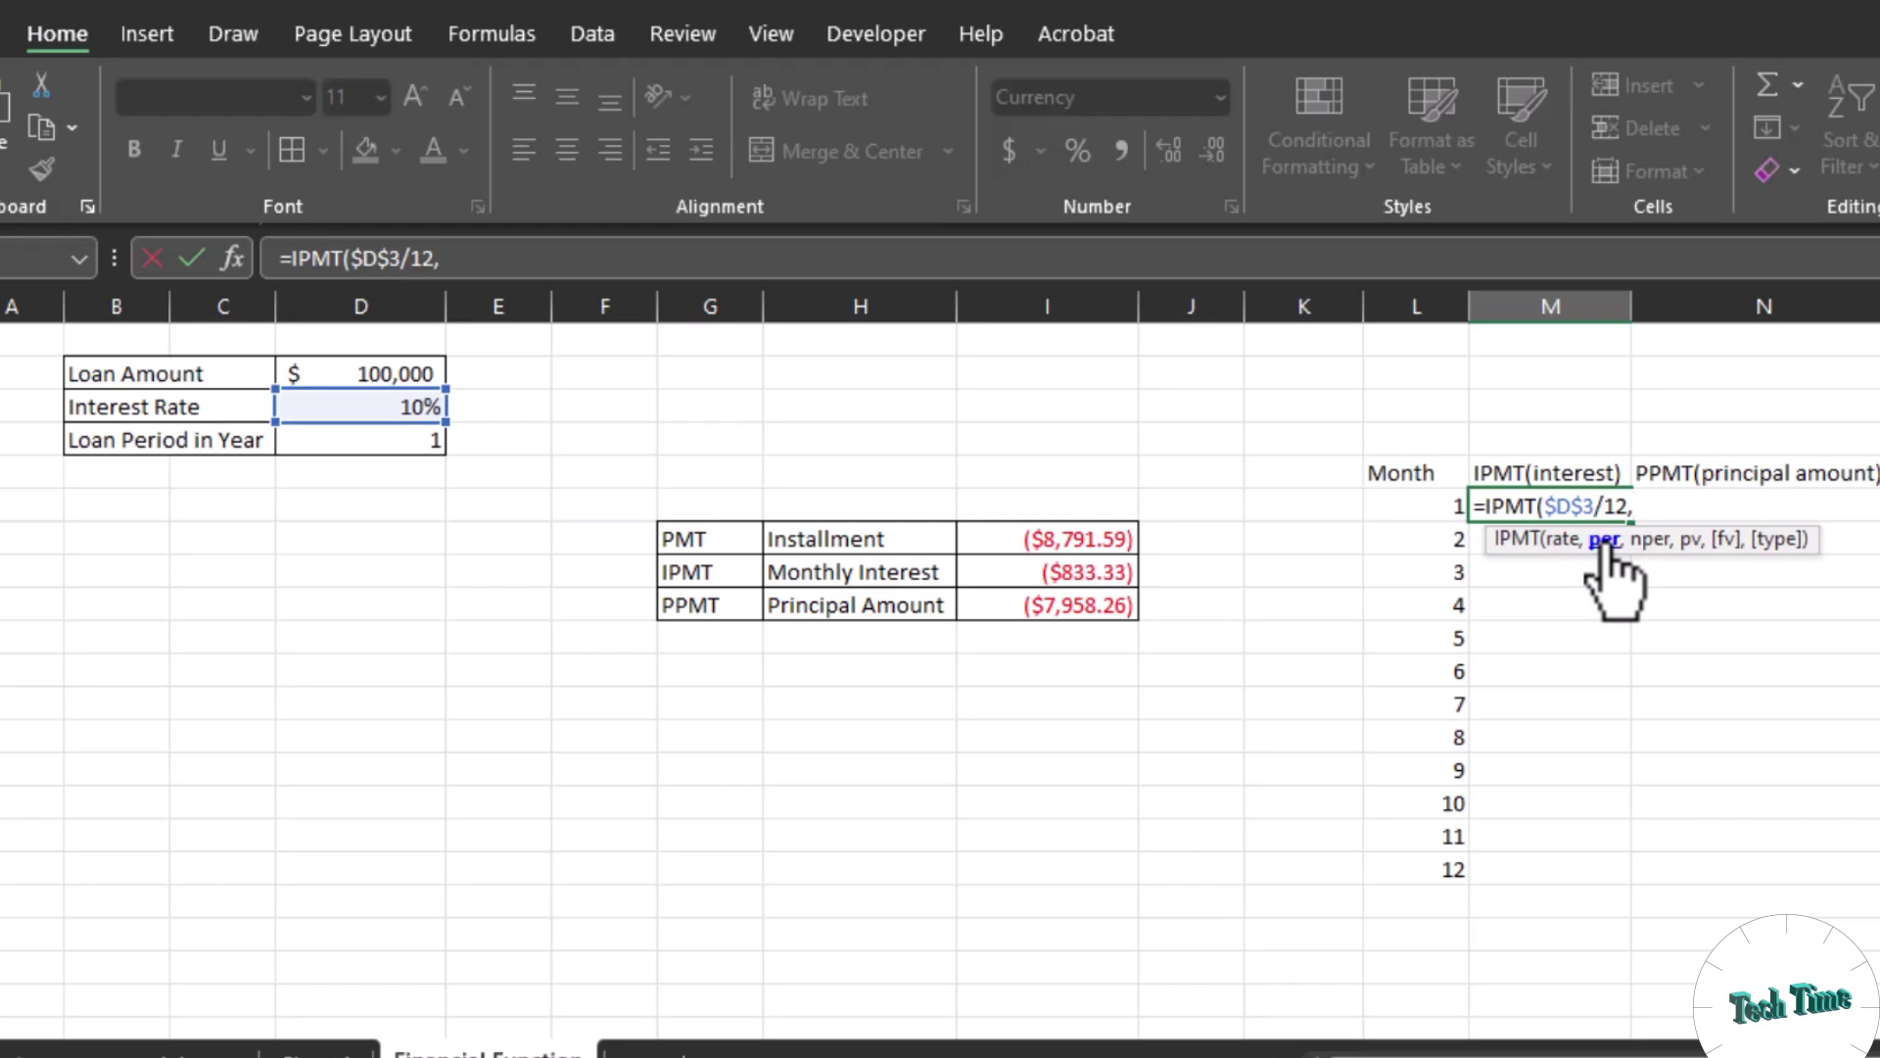
left_click(1425, 505)
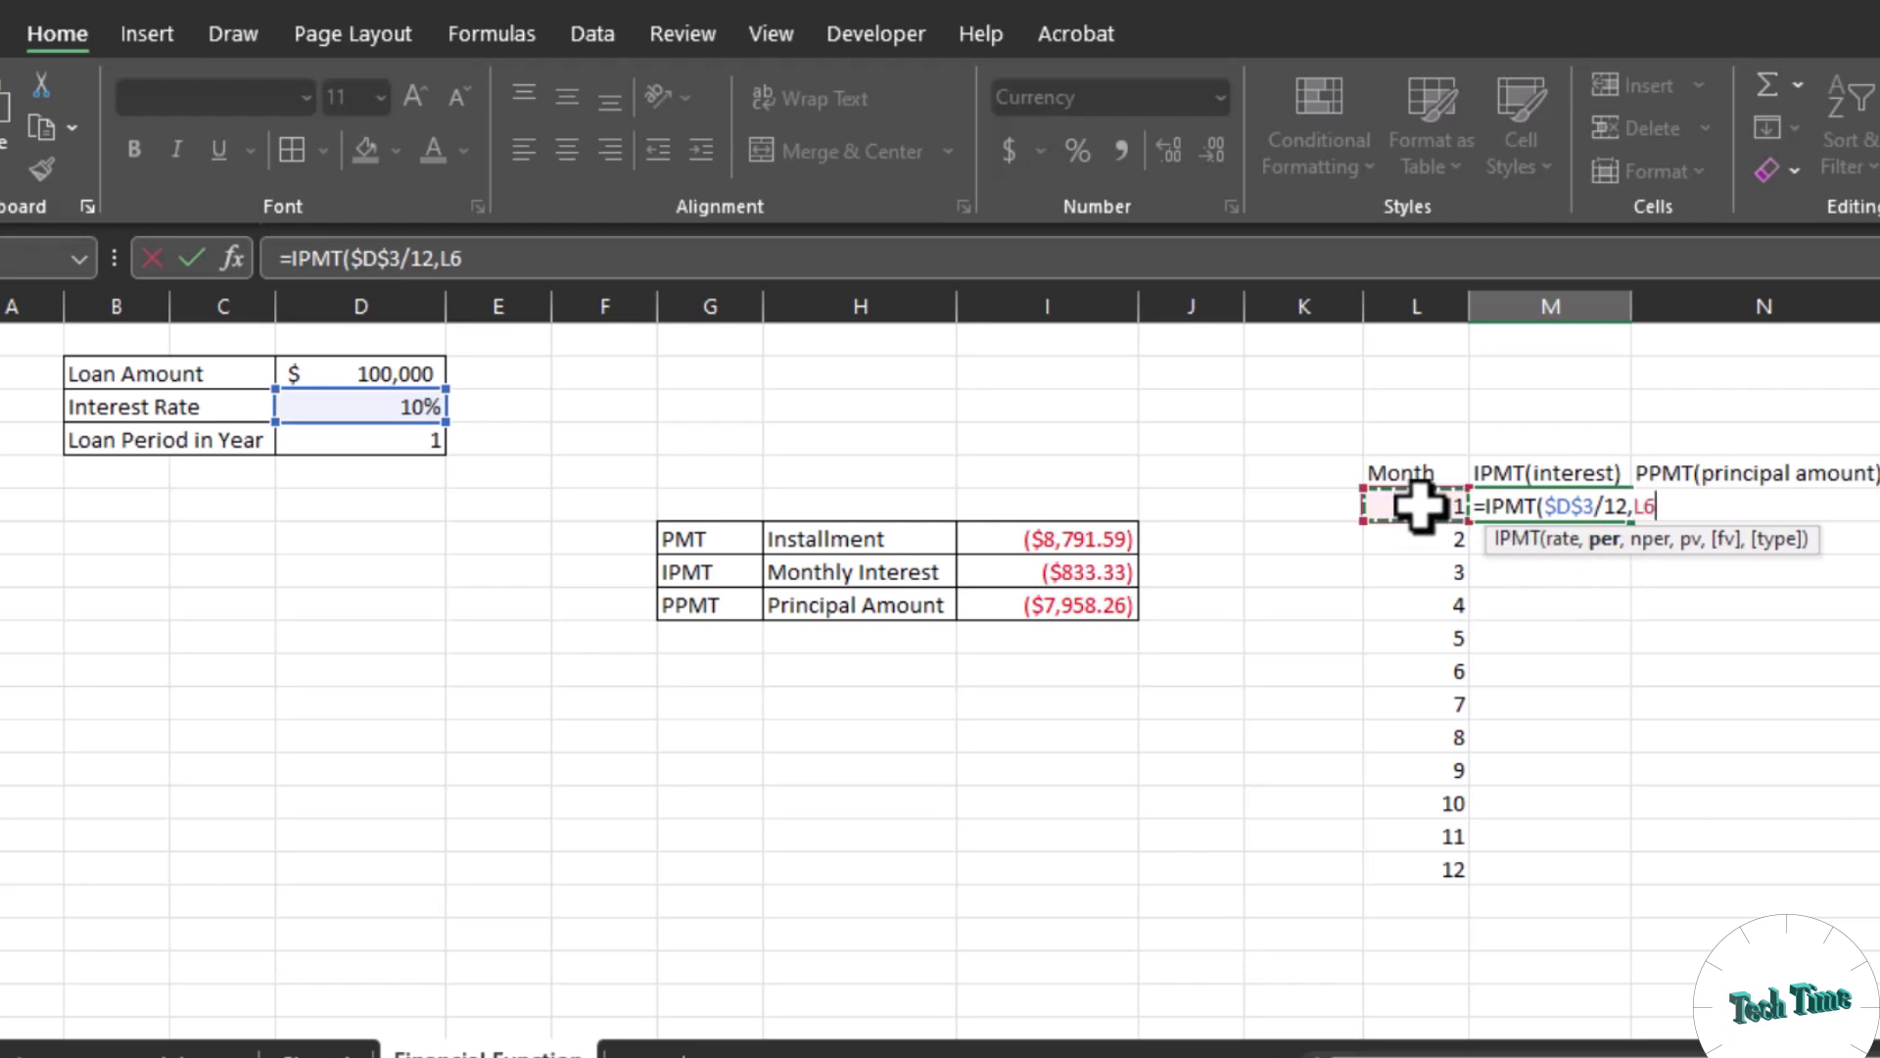
type(",")
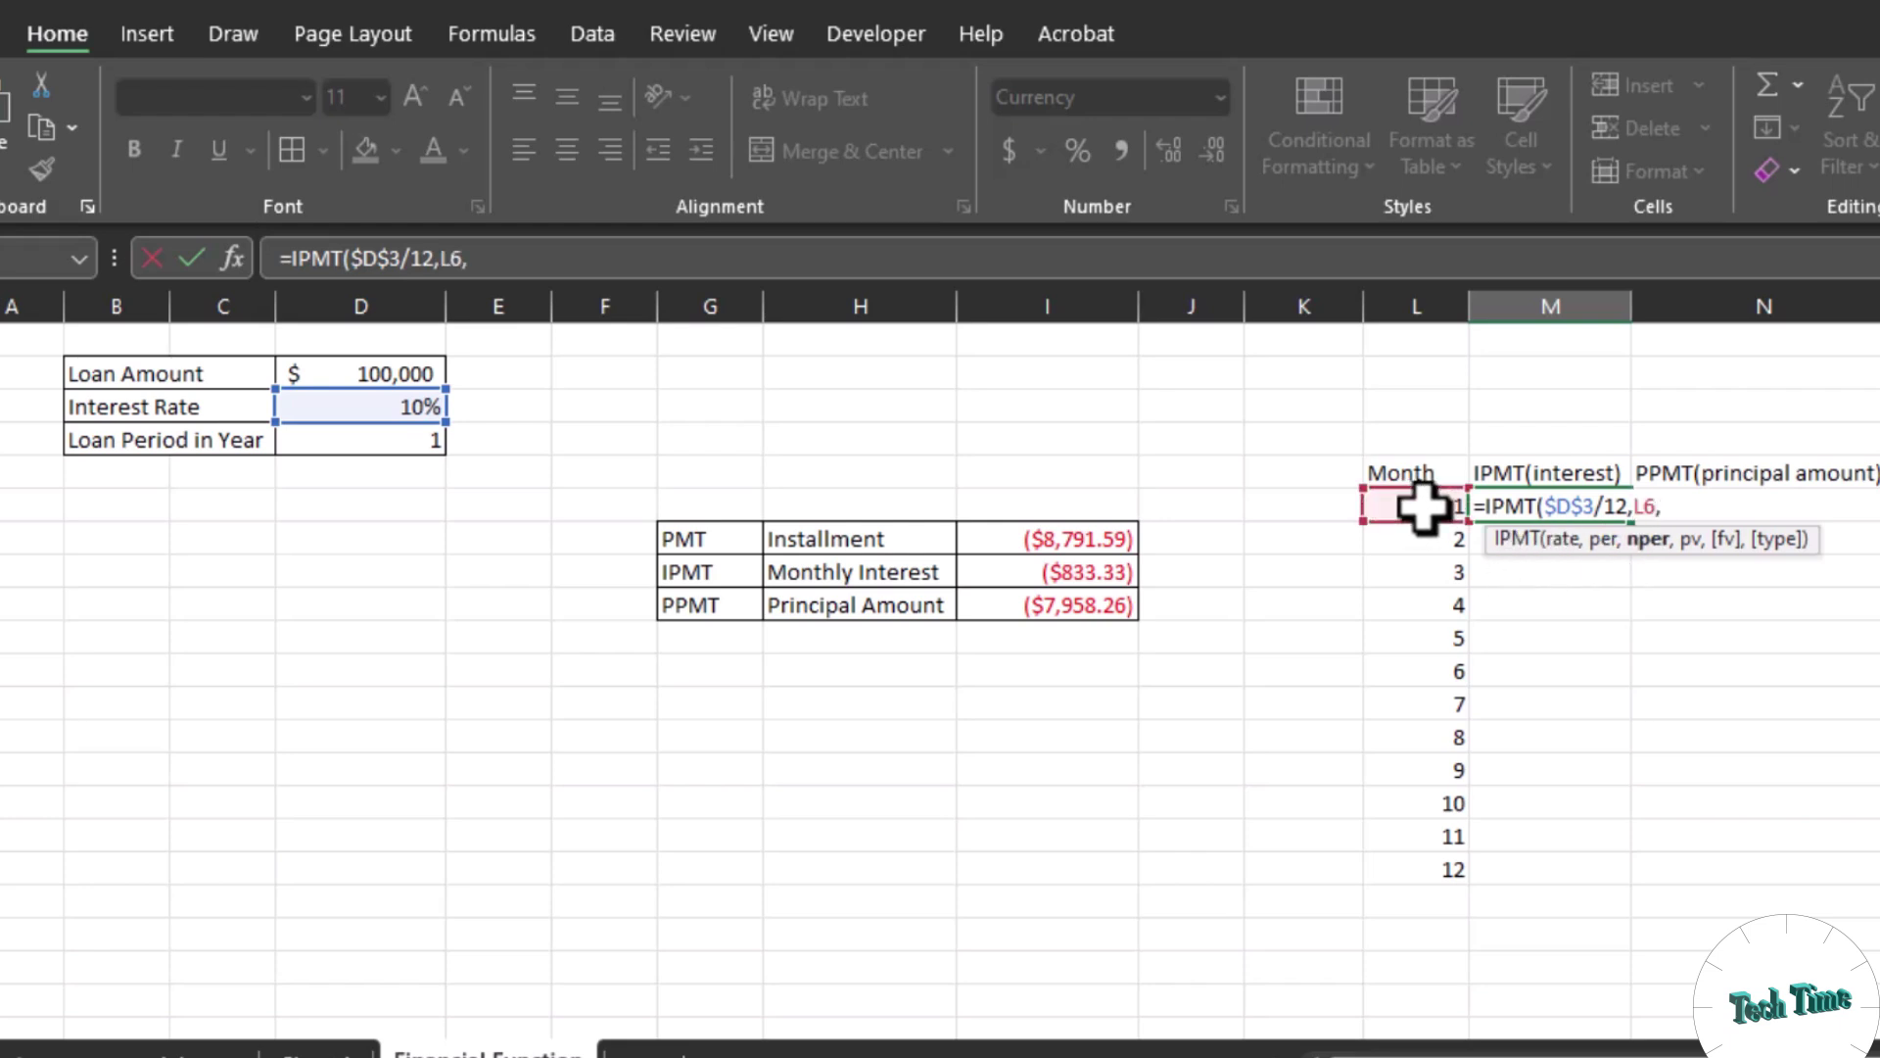
Step: Complete it with $D$4*12, $D$2,,0 so M6 returns ($833.33)
left_click(390, 446)
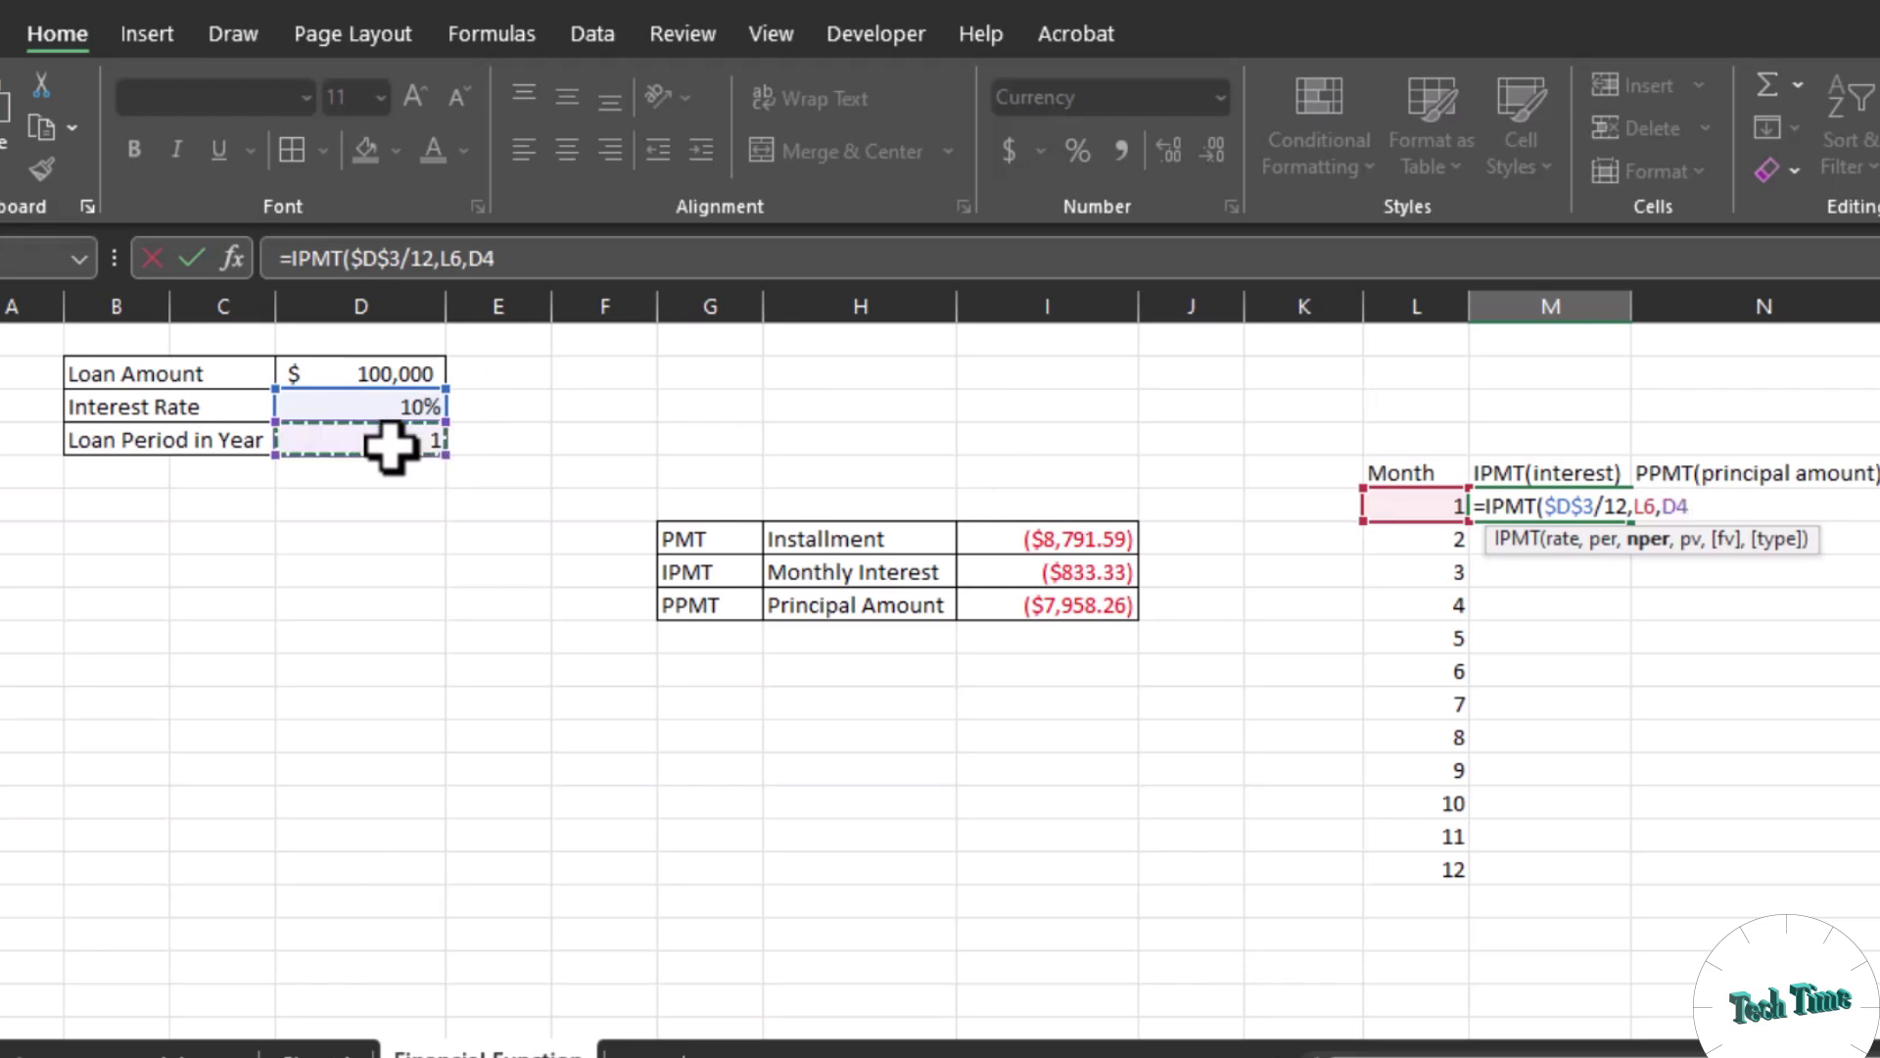
key("F4")
type("*")
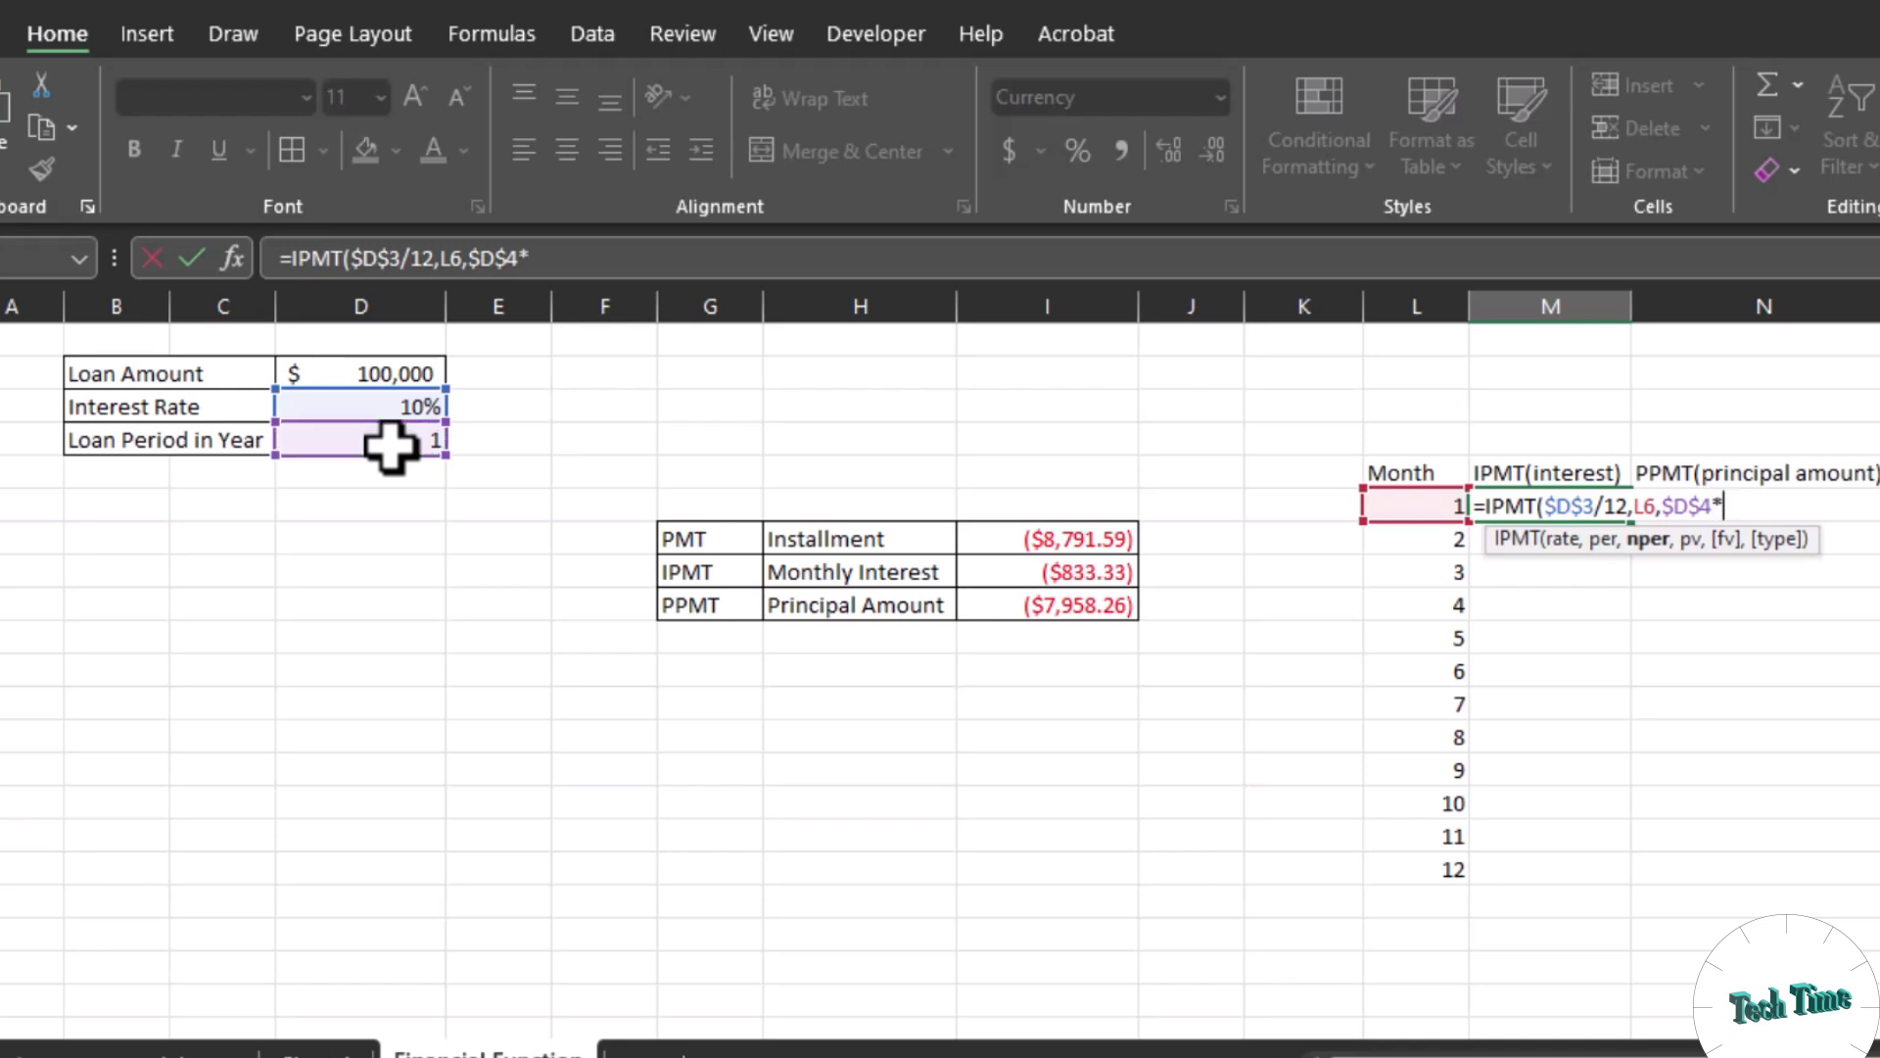
type("12,")
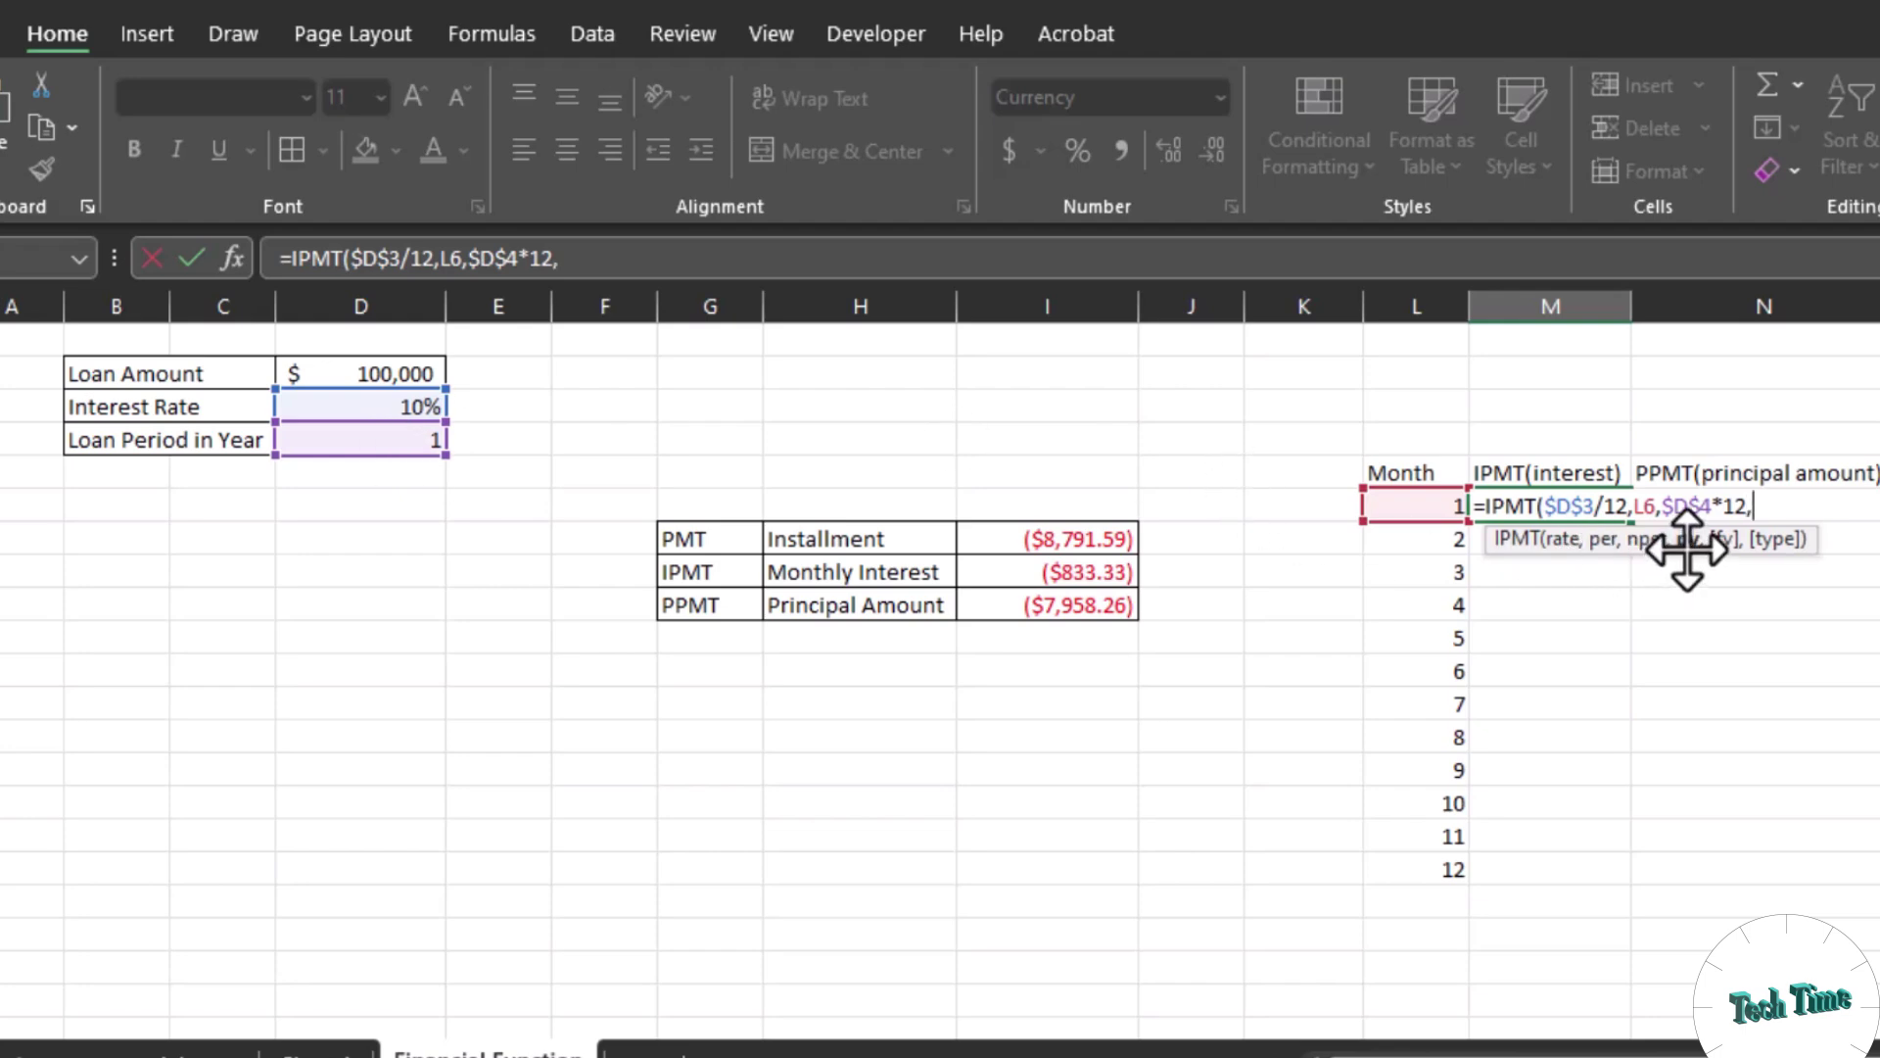
left_click(358, 374)
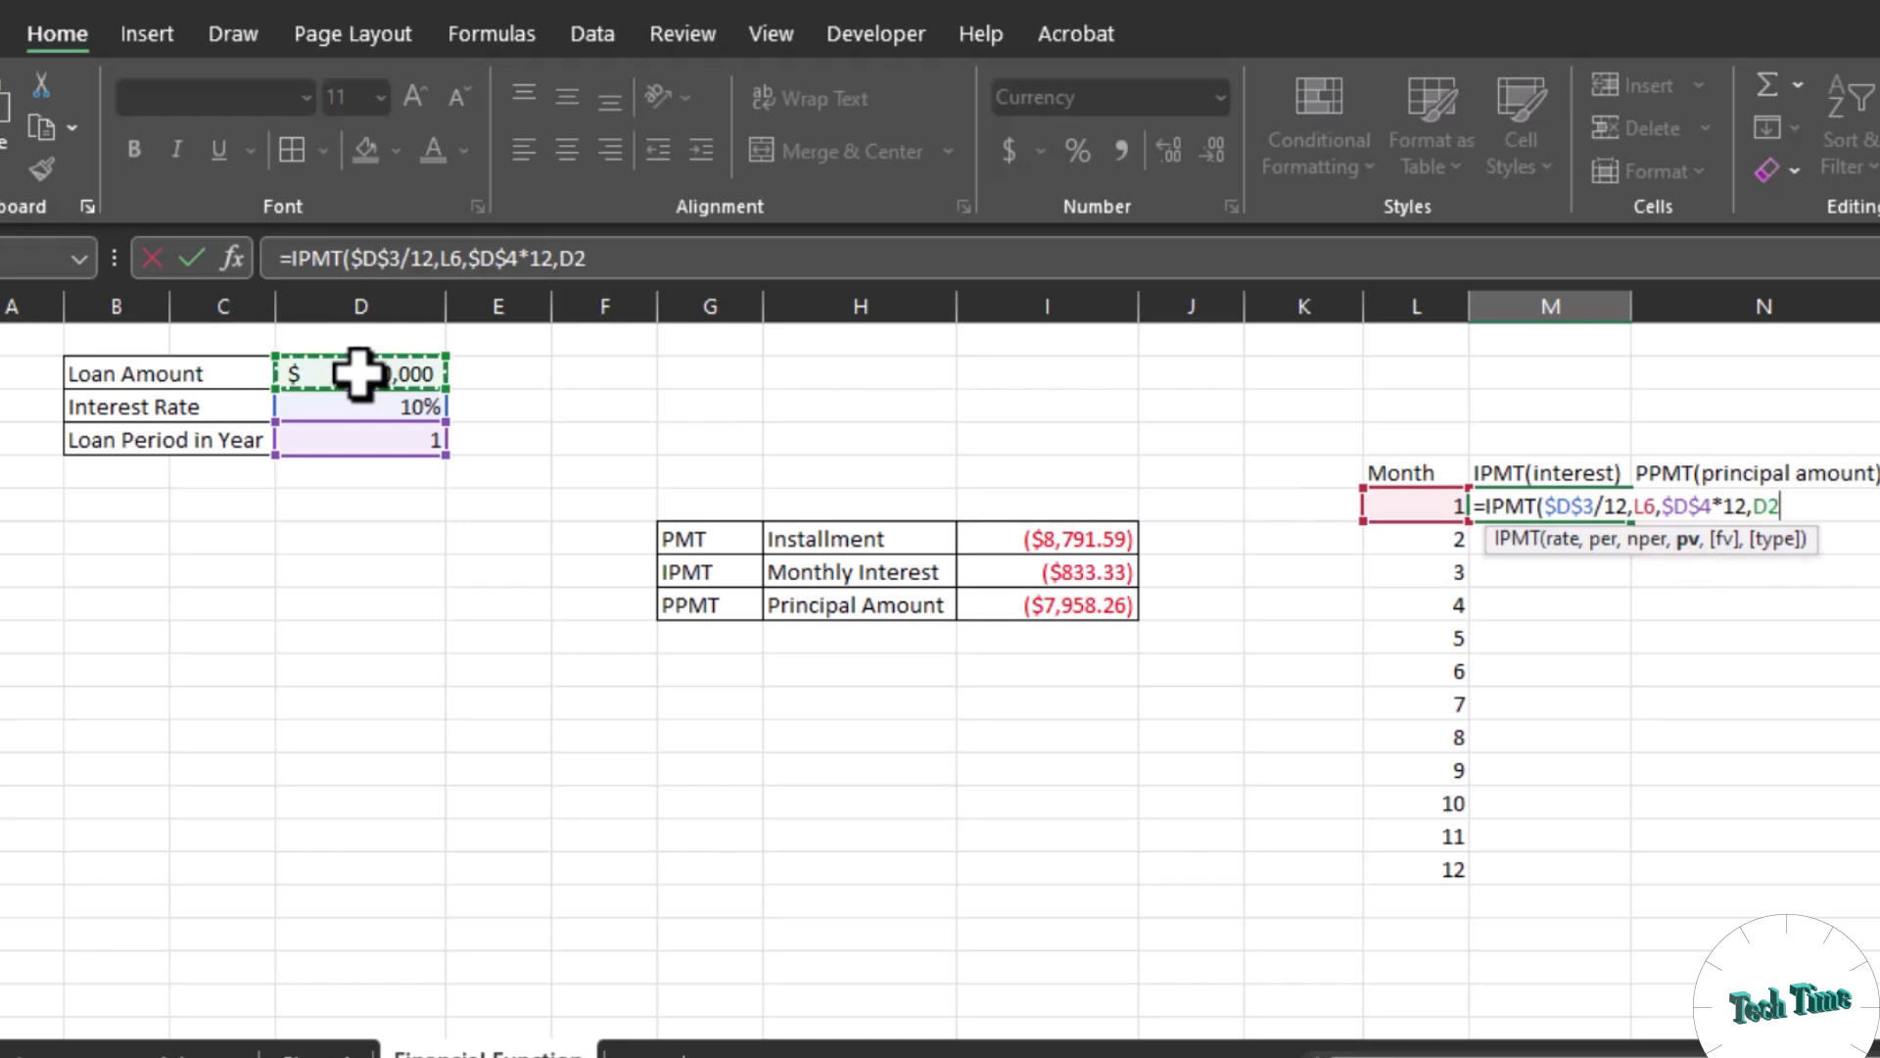
key("F4")
type(",")
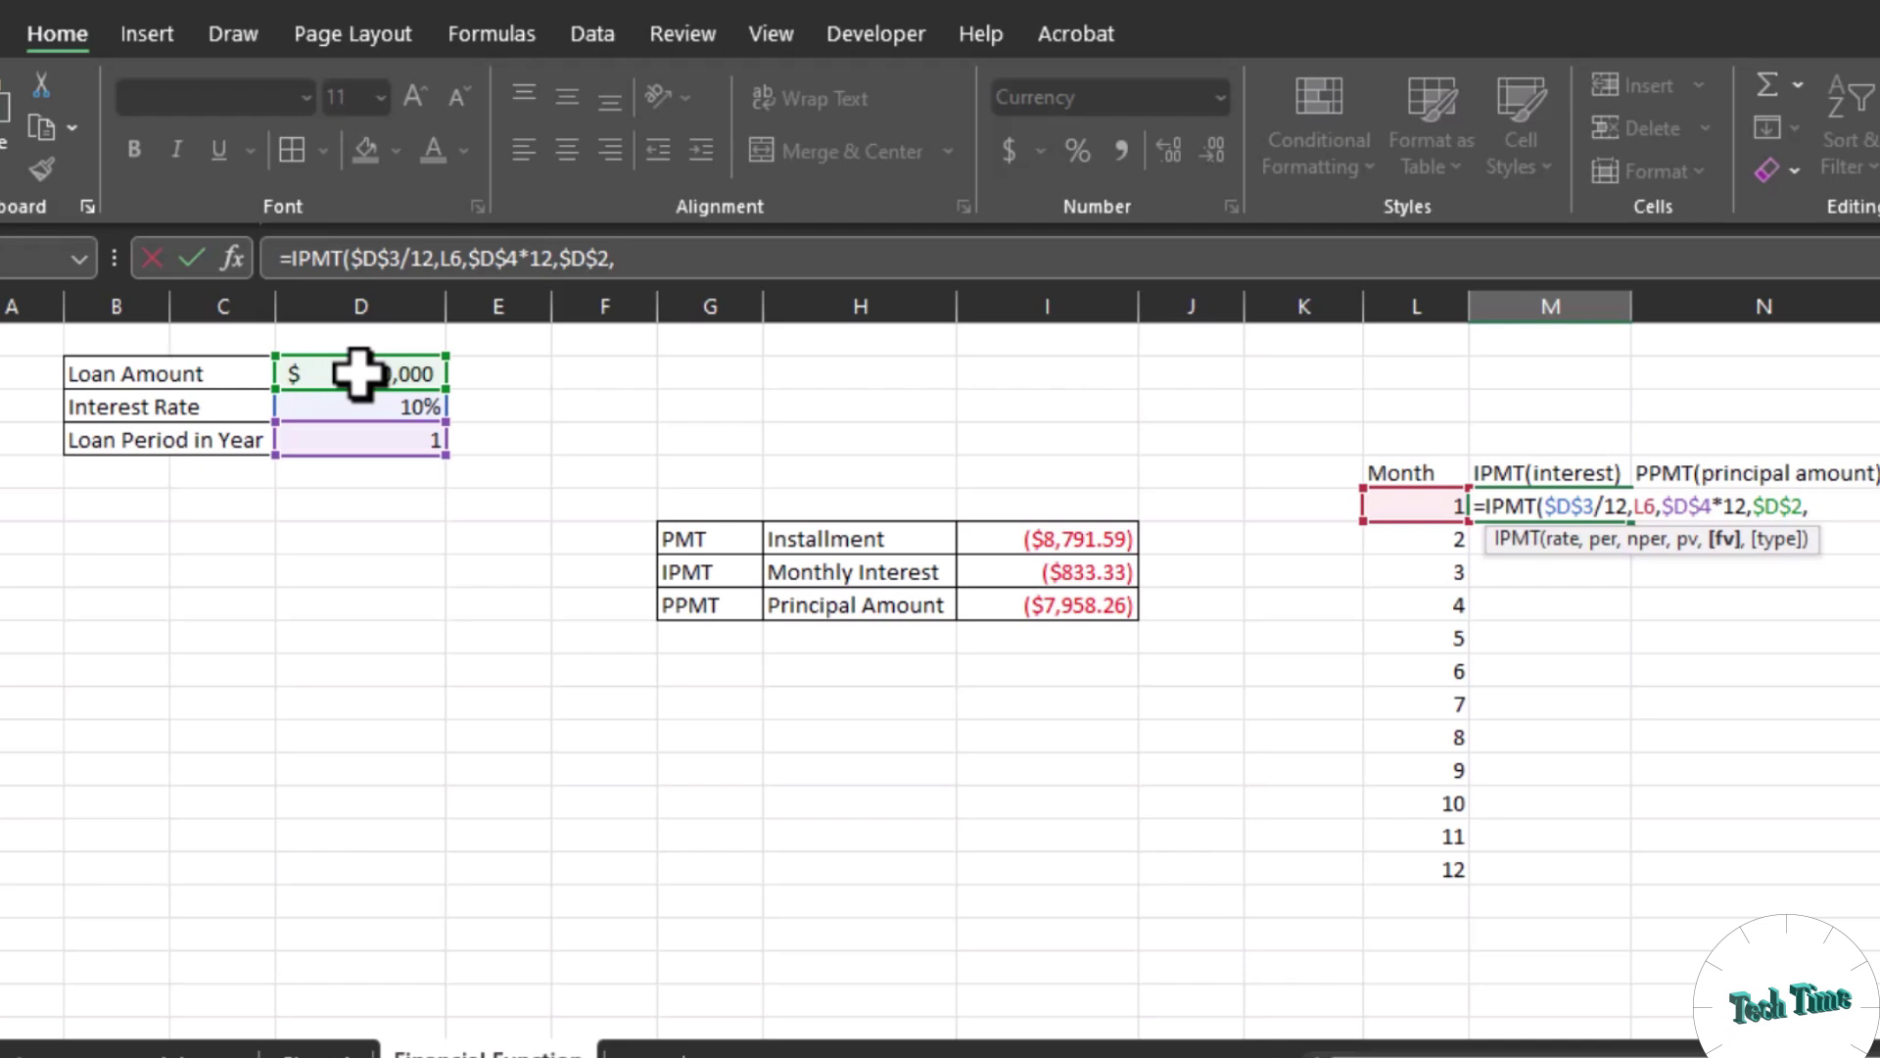
type(",")
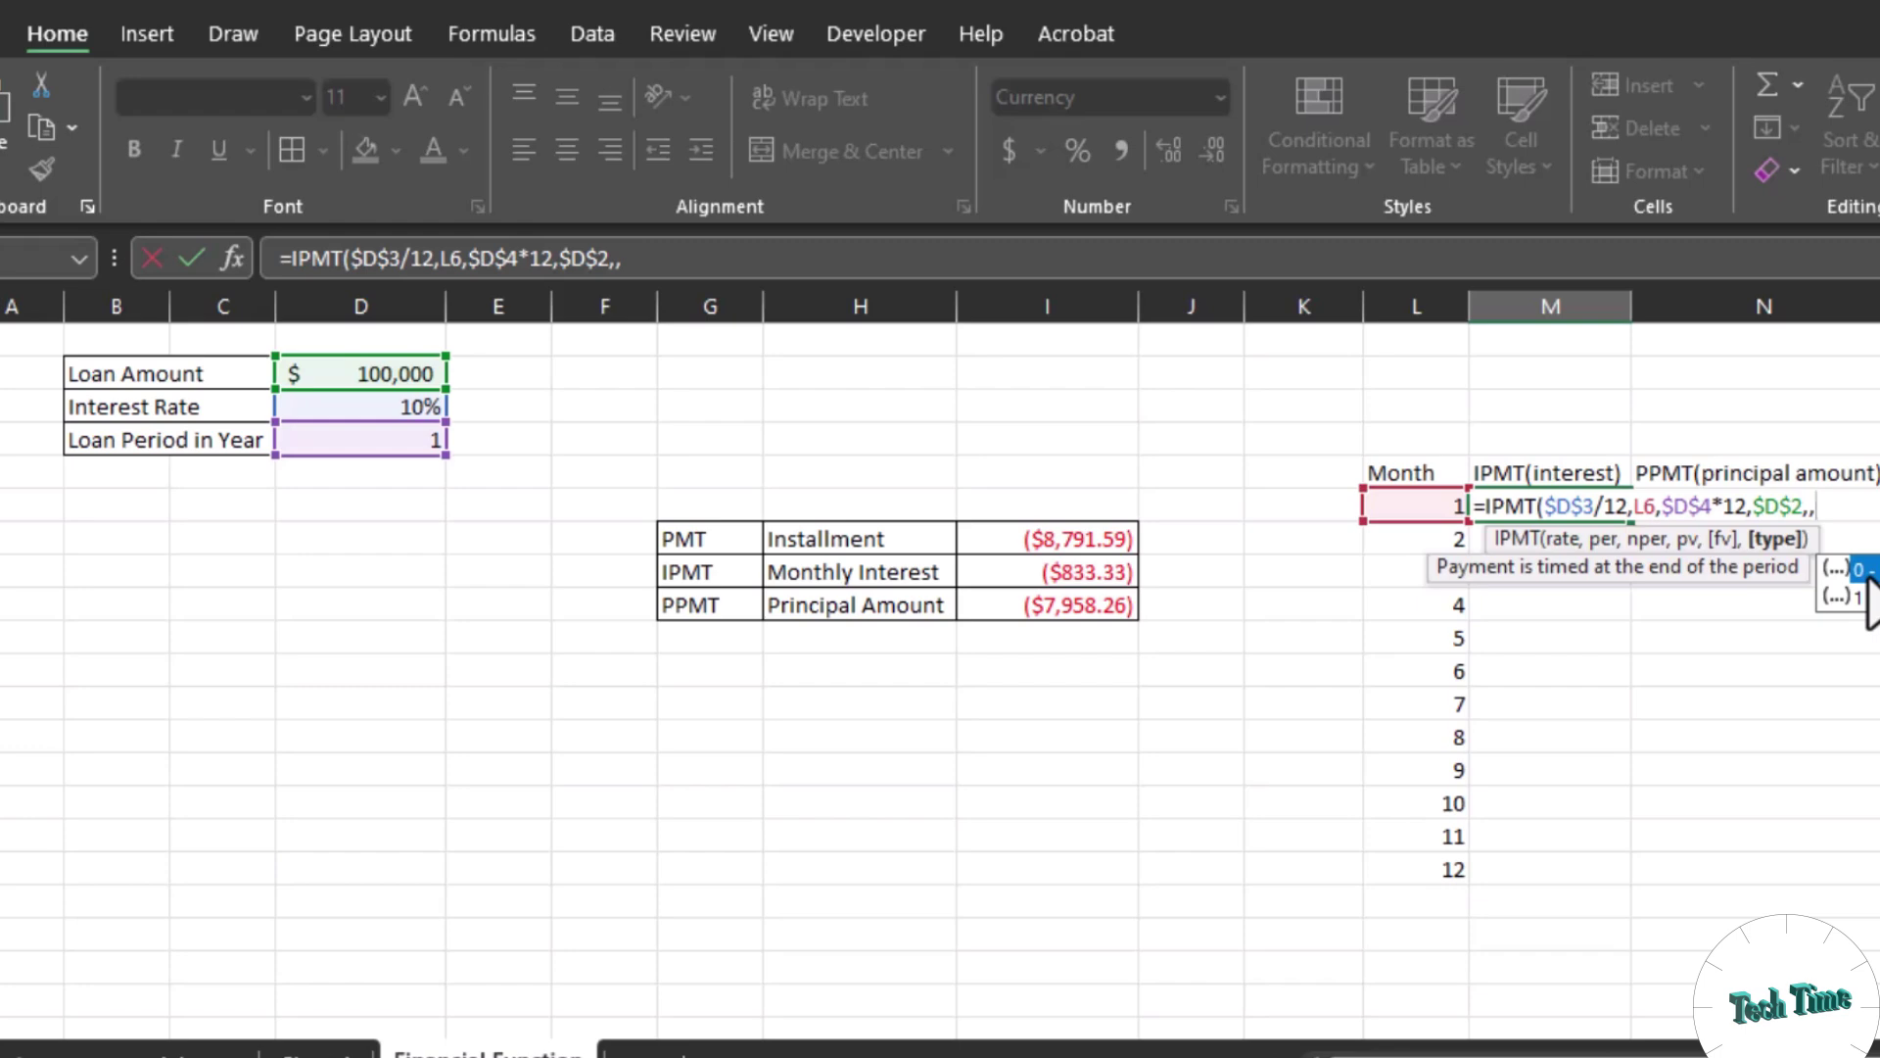
type("0)")
key("Return")
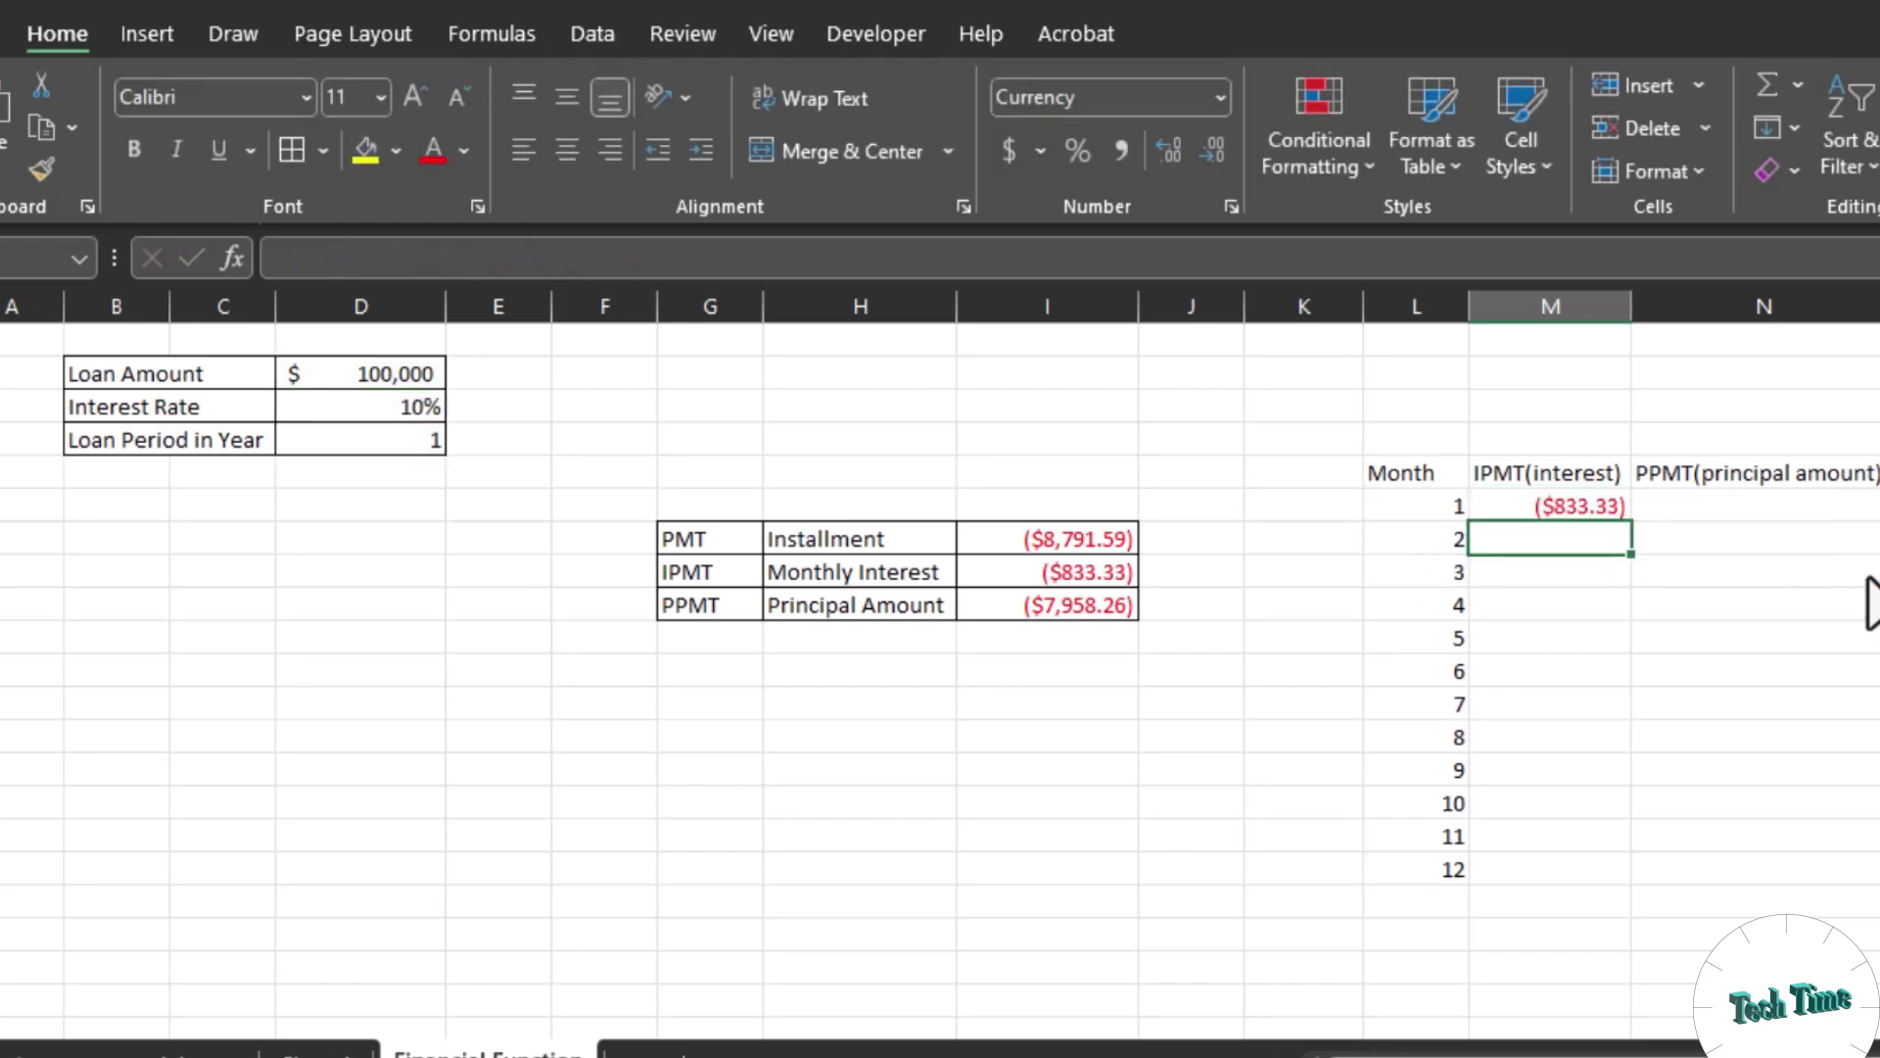
left_click(1599, 509)
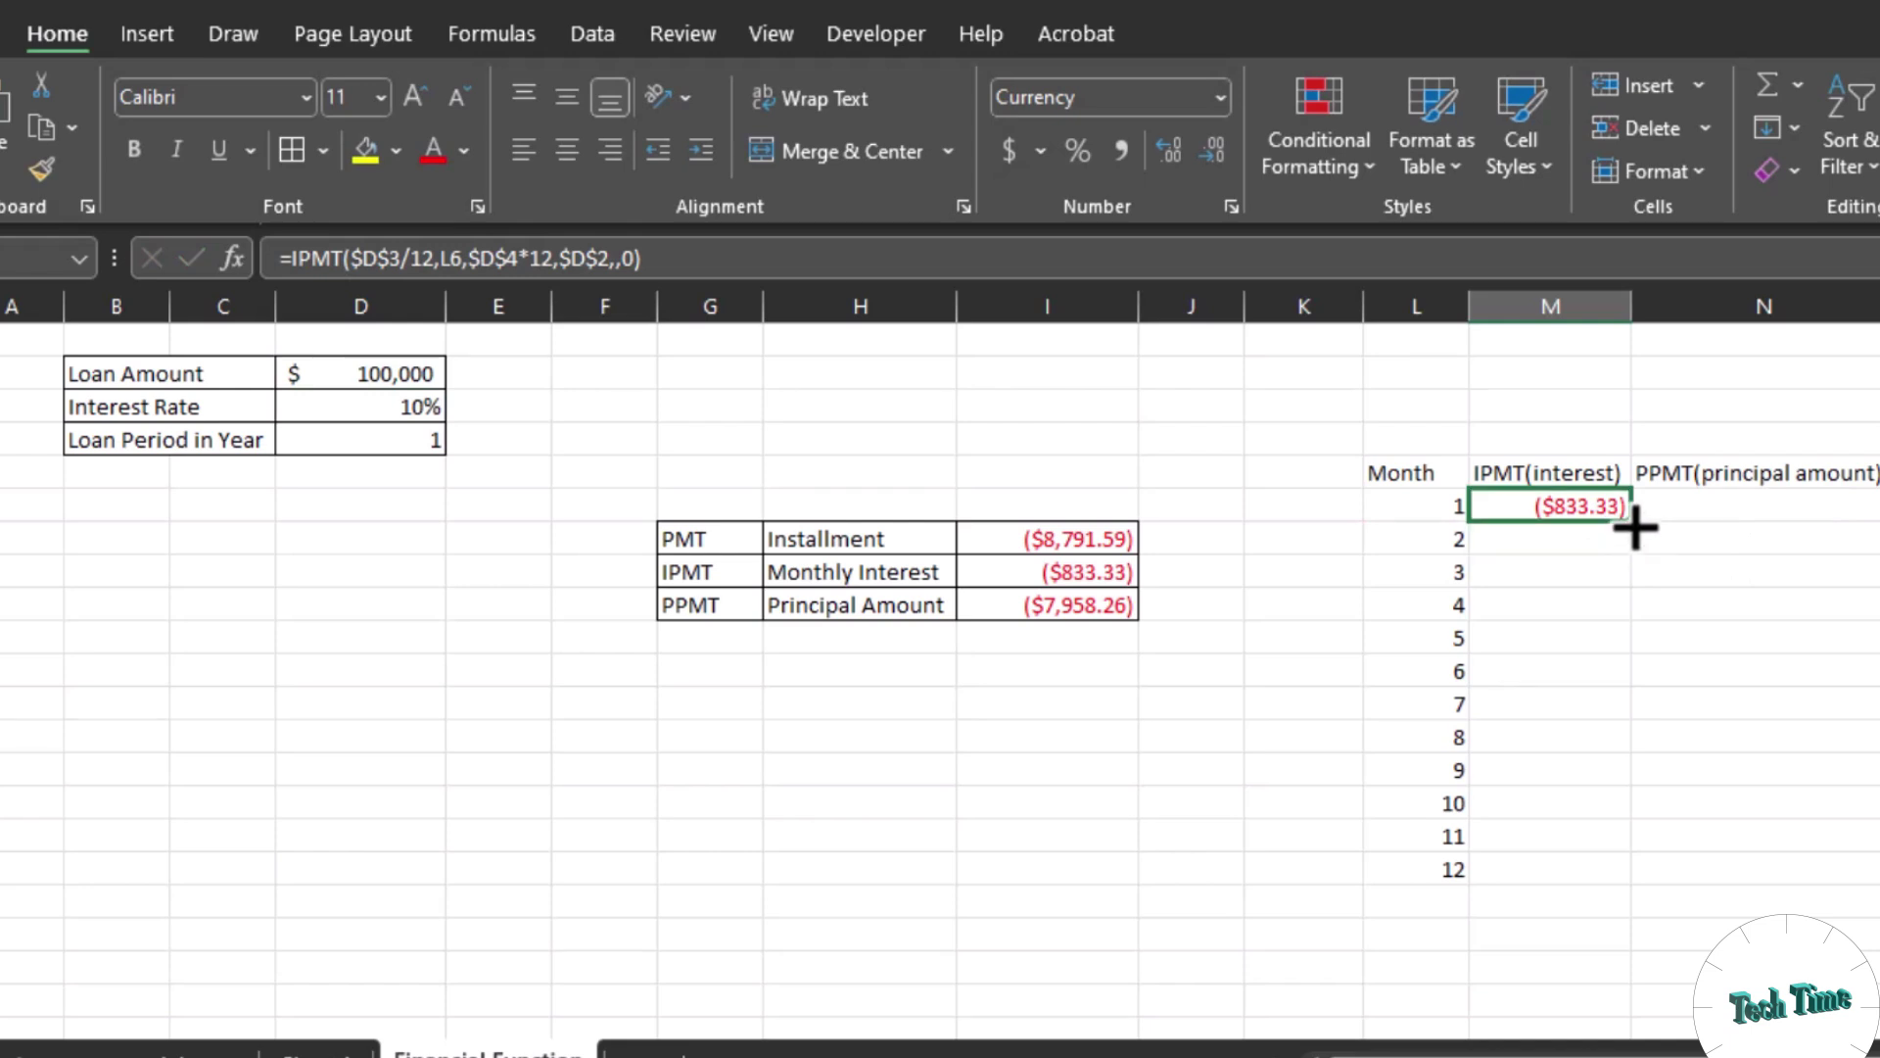
Step: Fill the M6 IPMT formula down to row 17, ranging ($833.33) to ($72.66)
left_click_drag(1636, 527, 1629, 886)
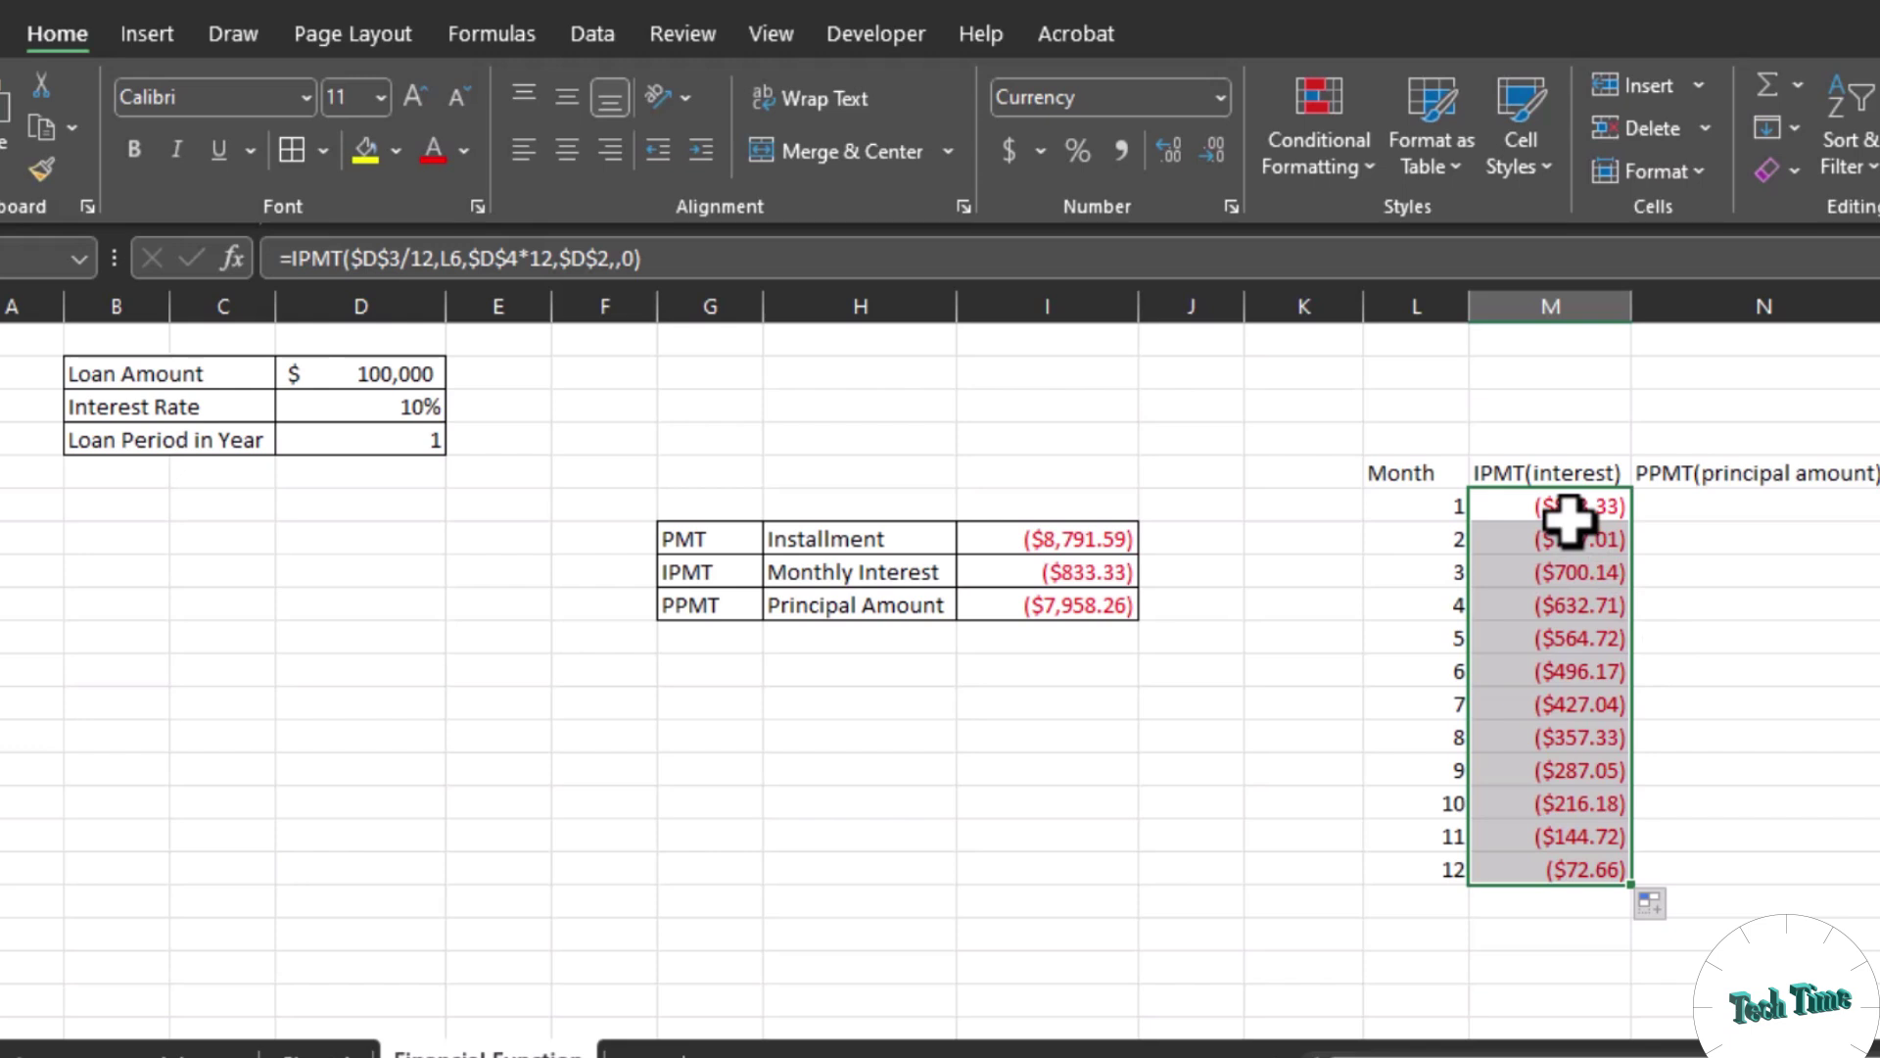
left_click(1700, 770)
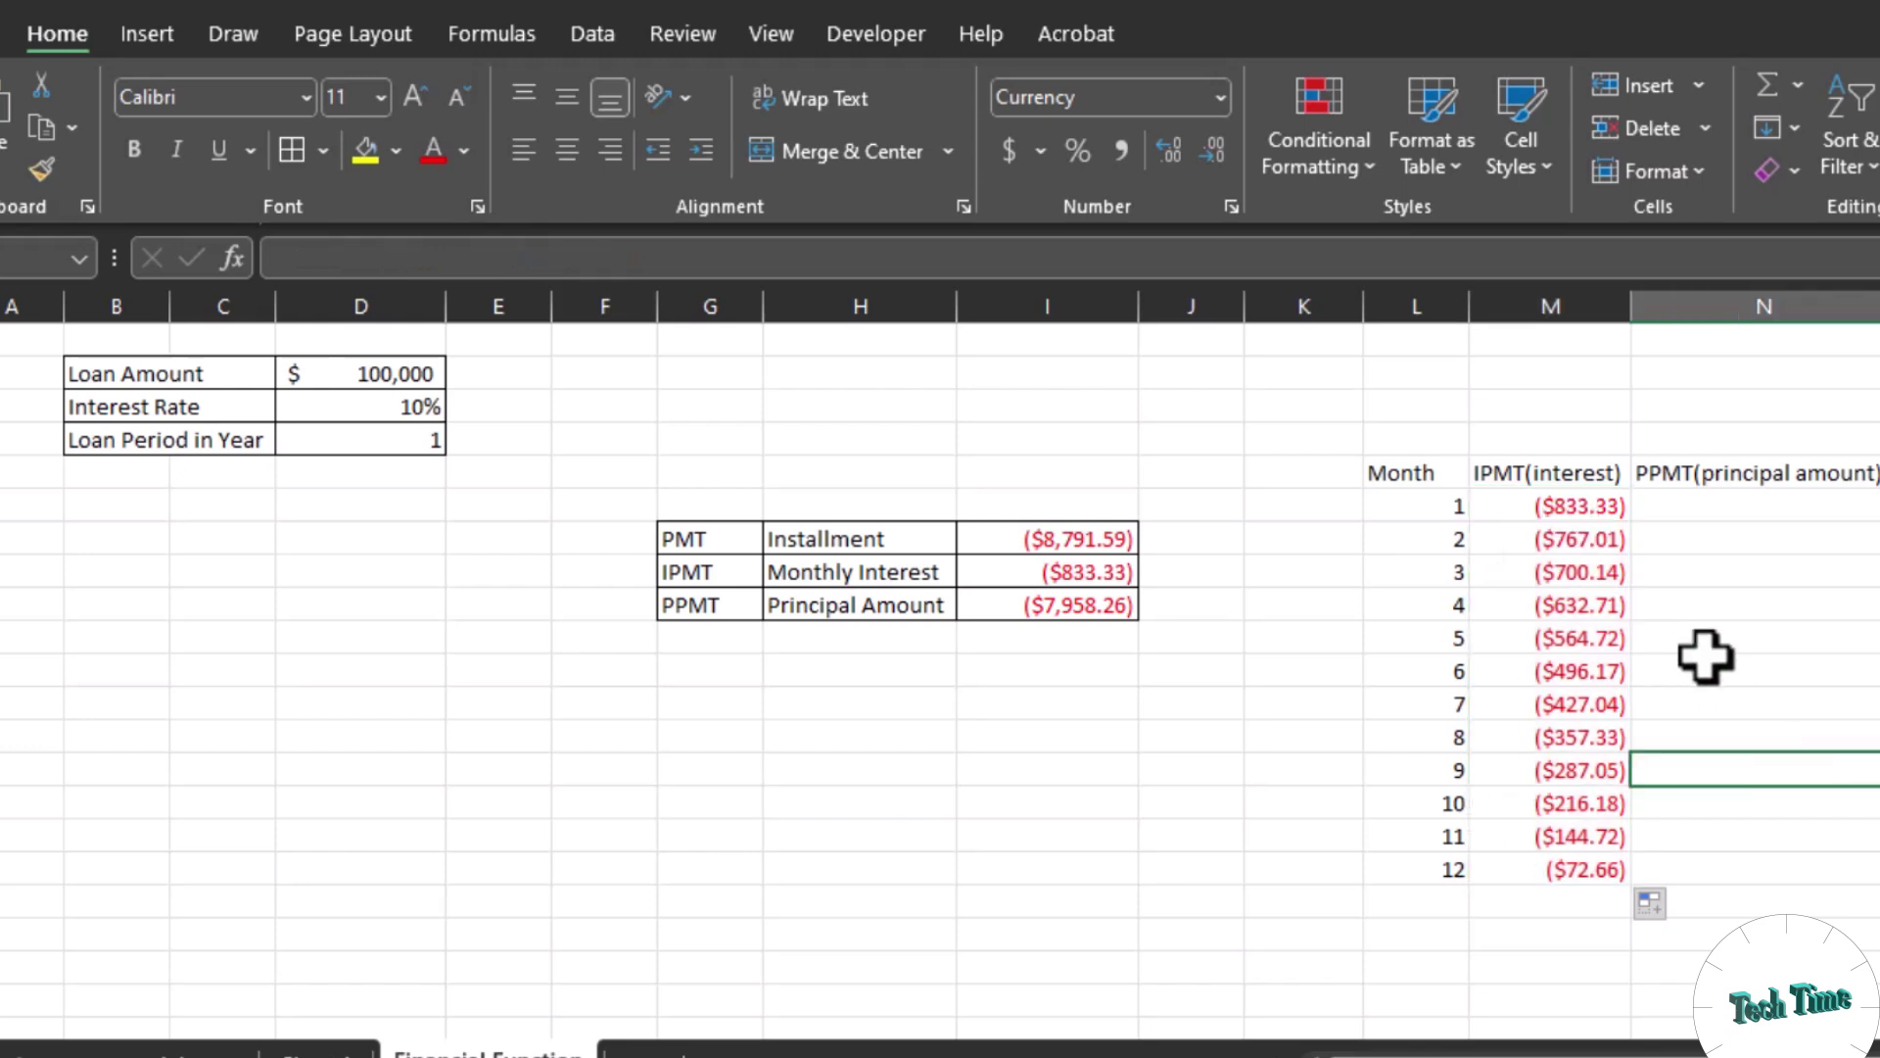
left_click(1682, 507)
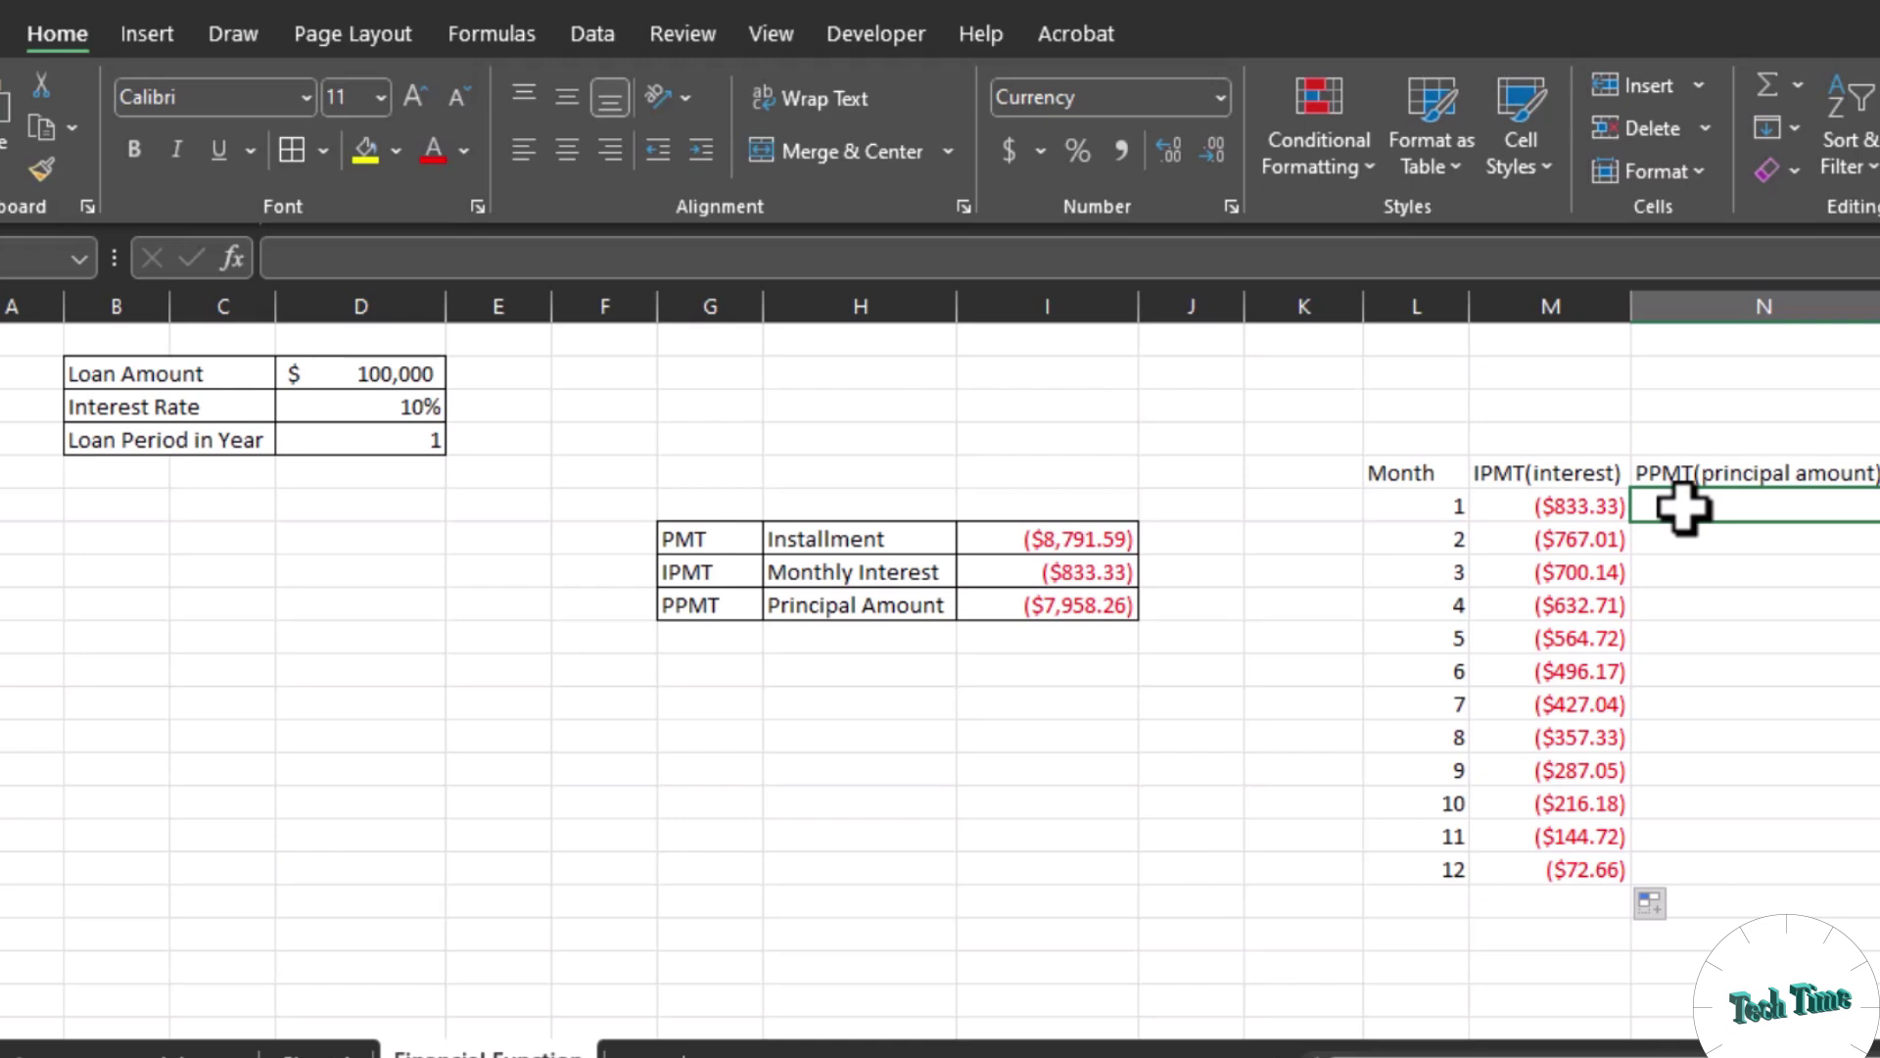
Step: Enter =PPMT($D$3/12,L6,$D$4*12,$D$2) in N6, returning ($7,958.26) for month 1
type("=pp")
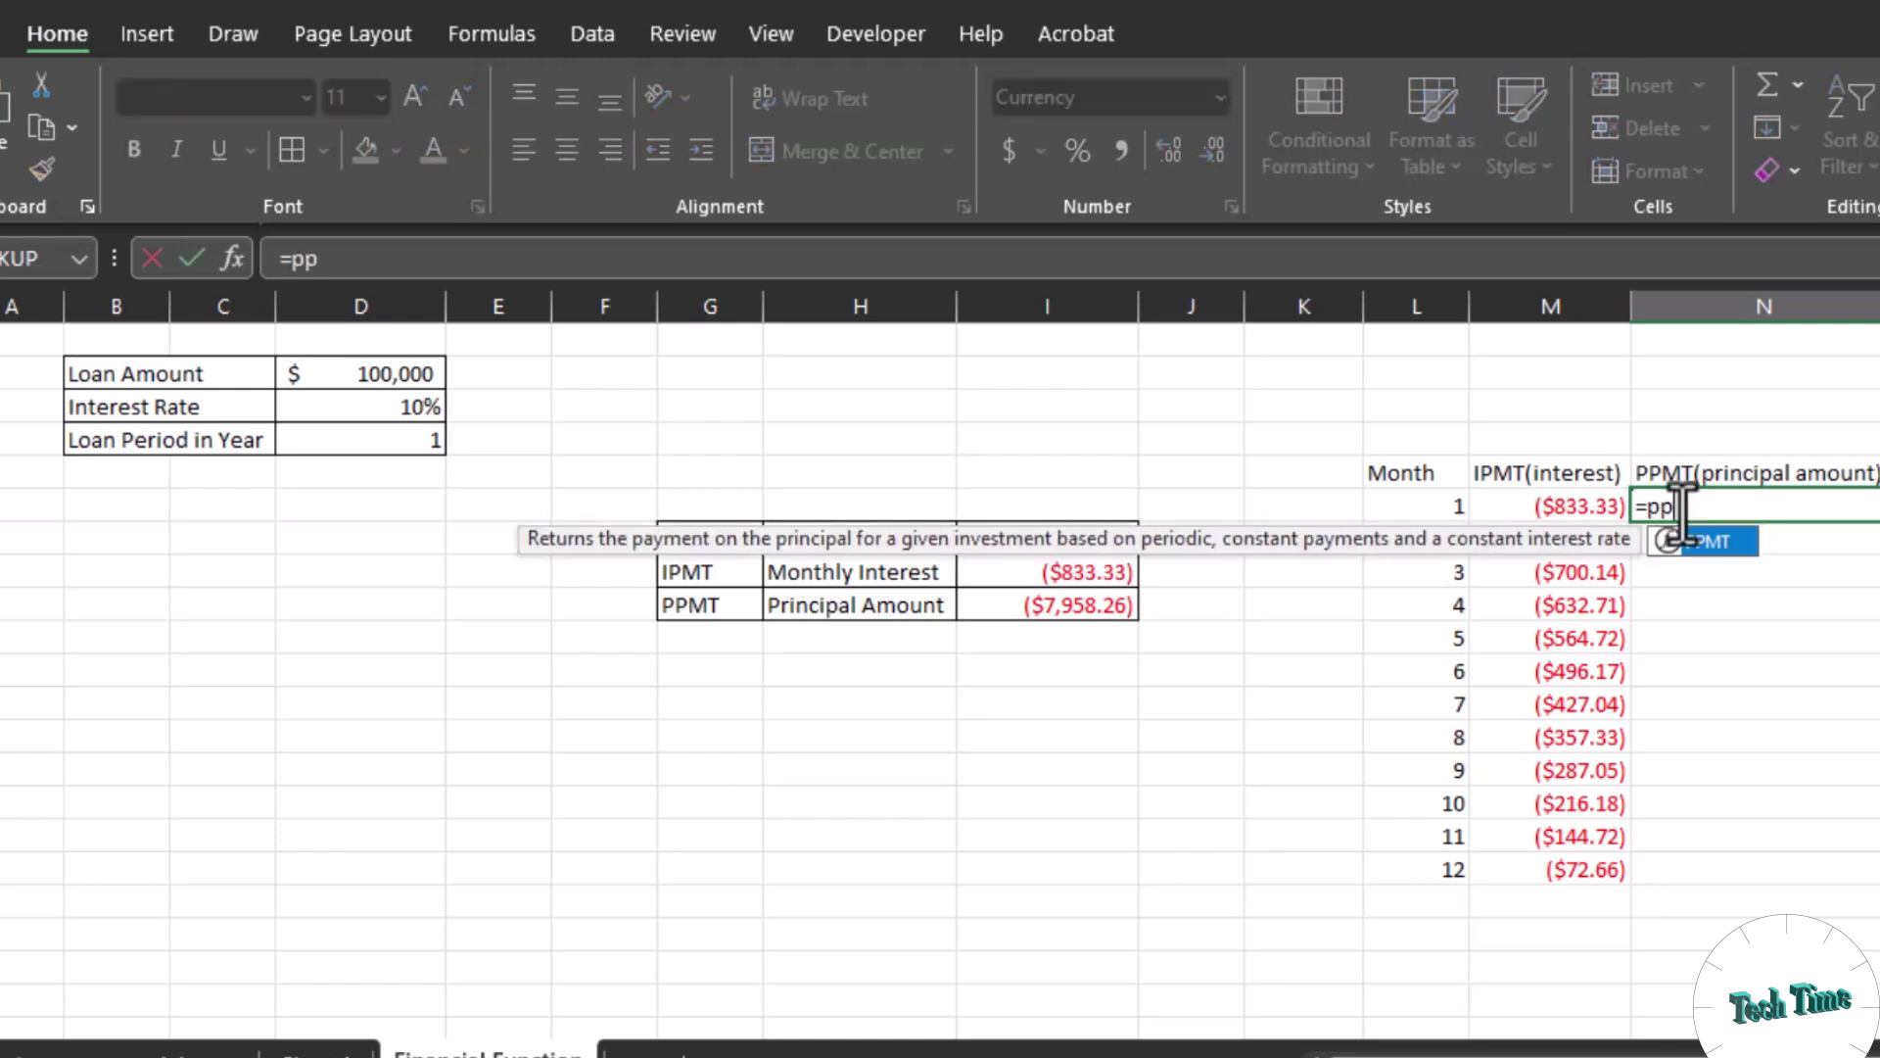
key("Tab")
left_click(407, 409)
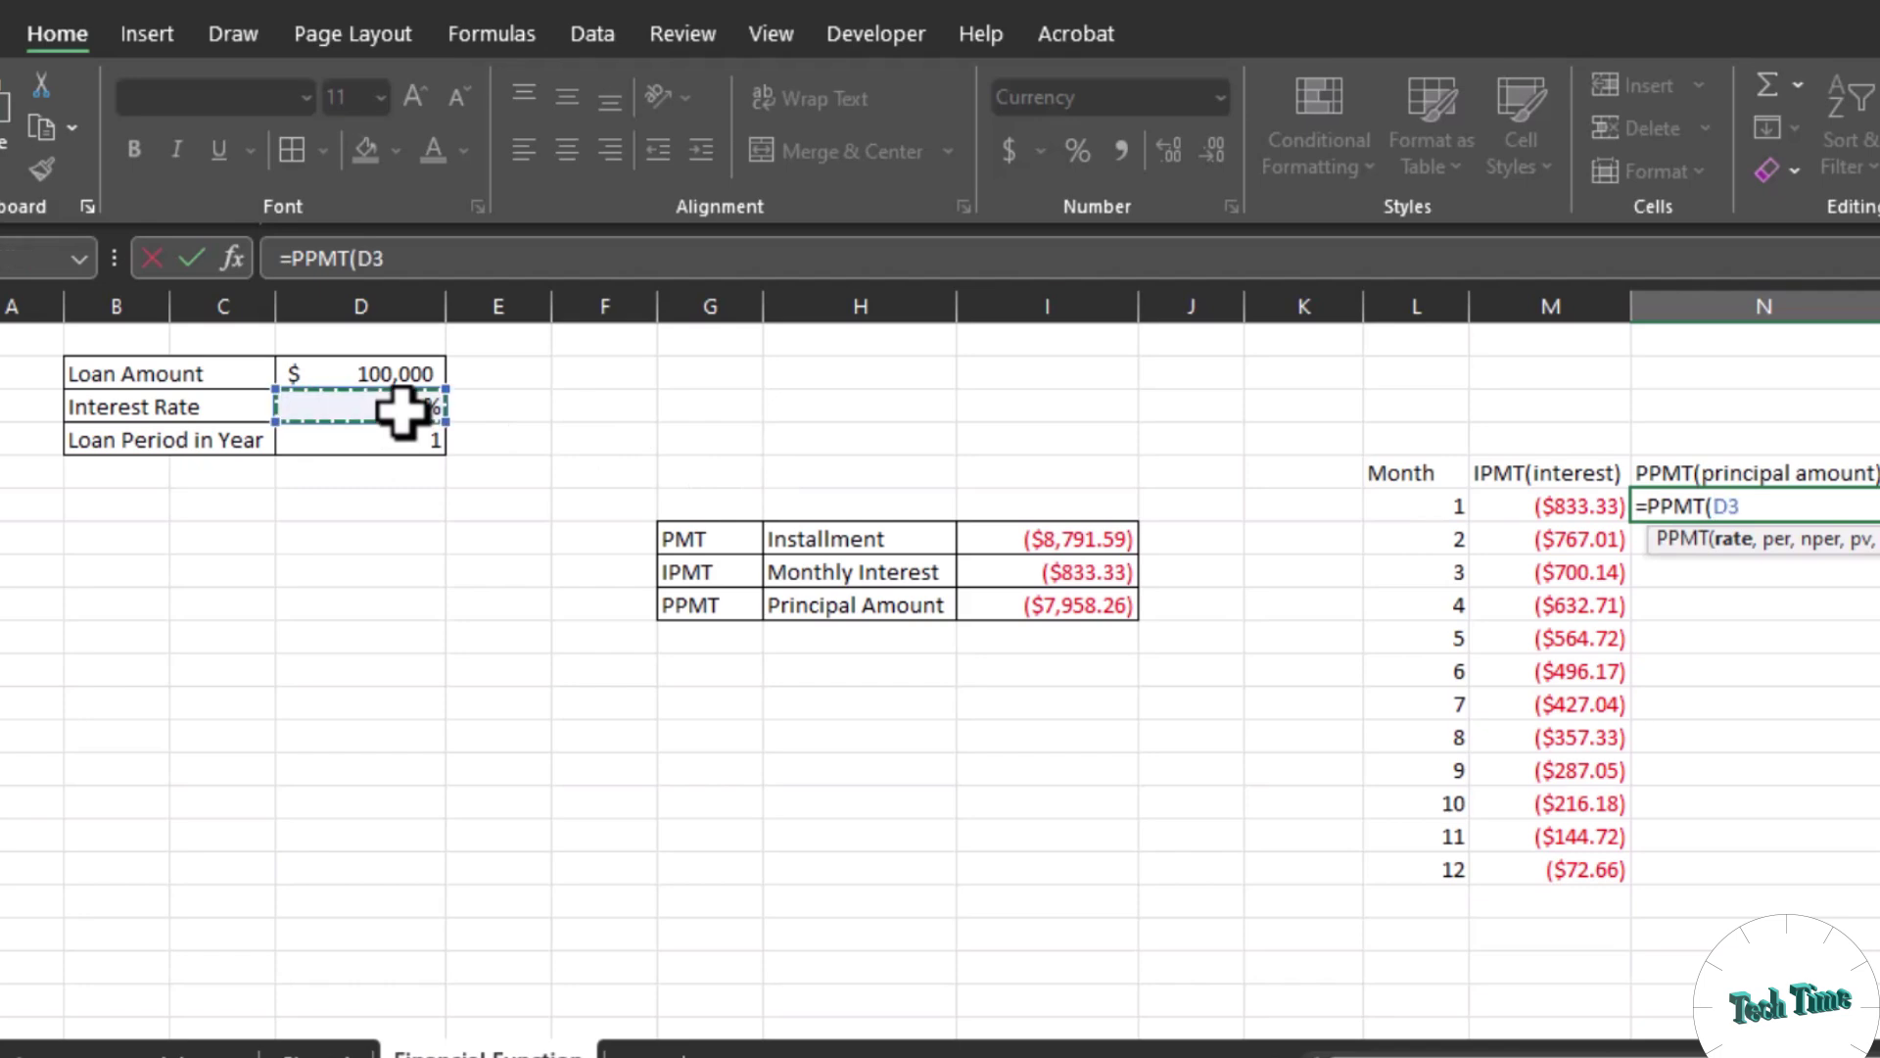
key("F4")
type("/12")
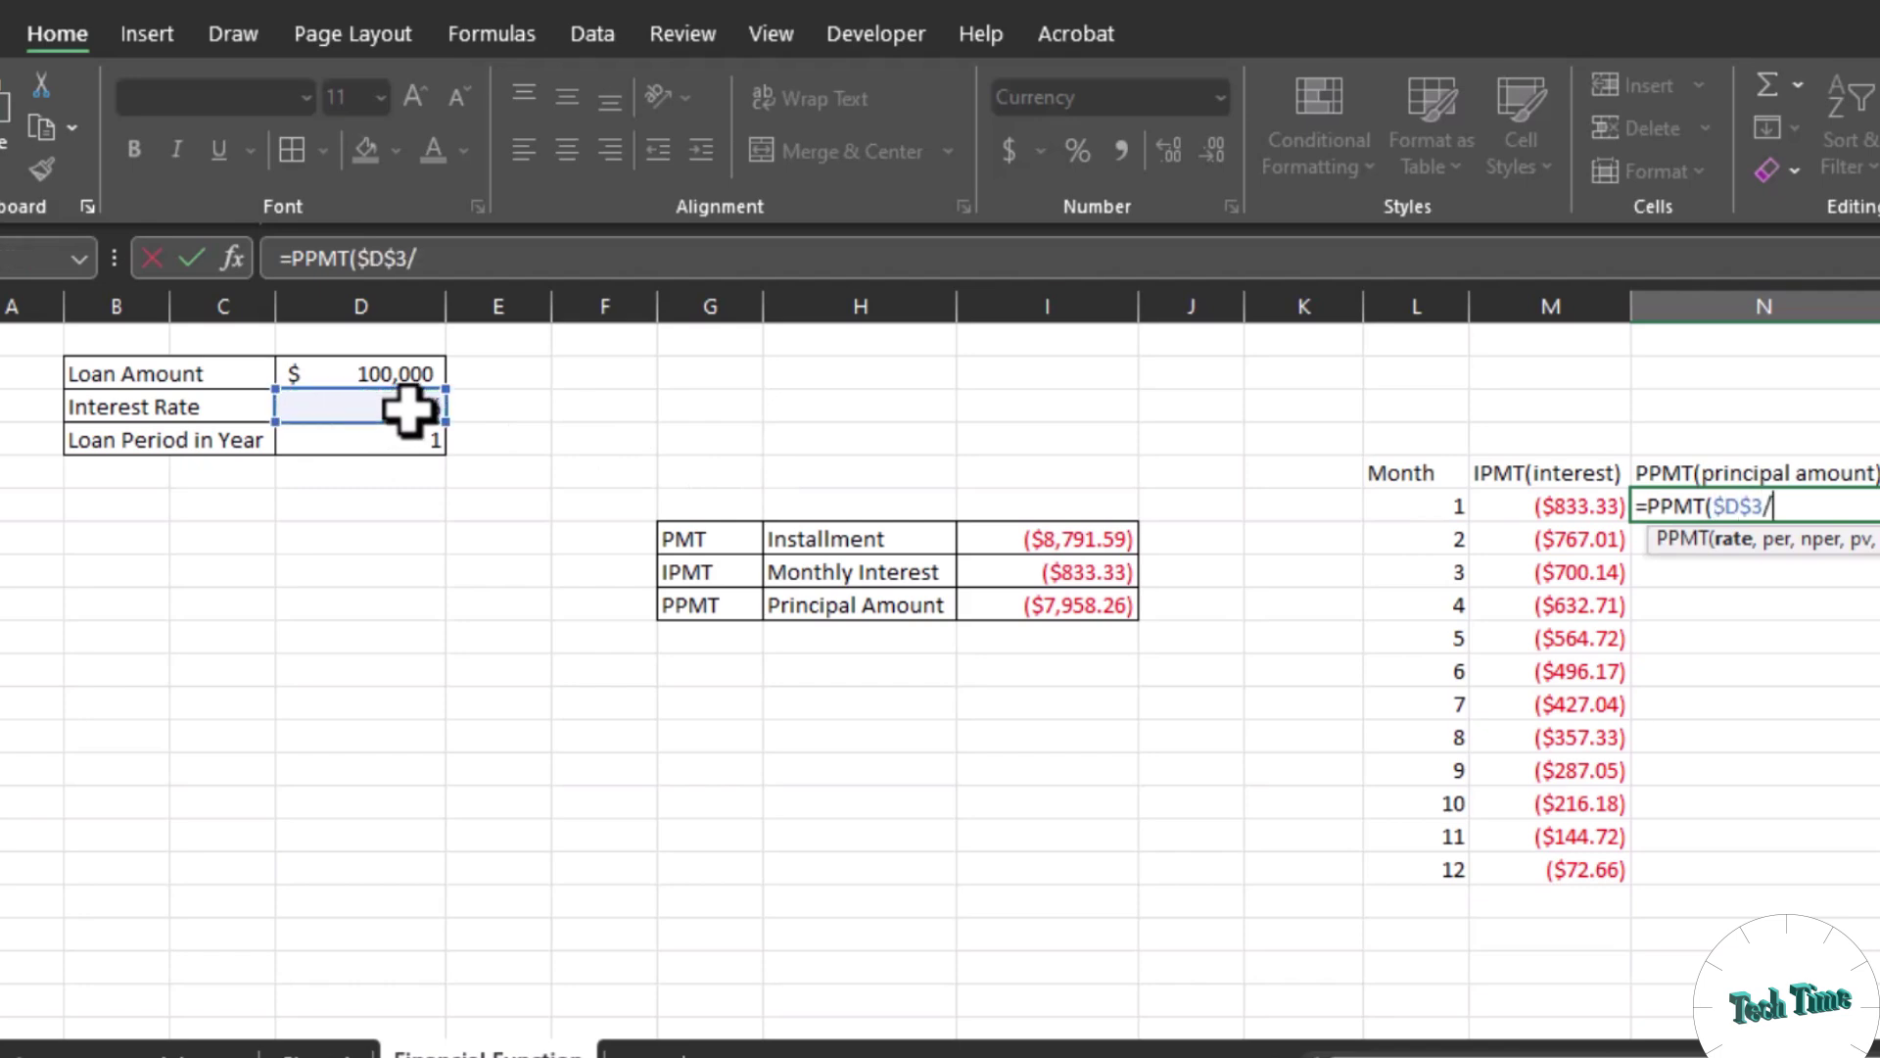
type(",")
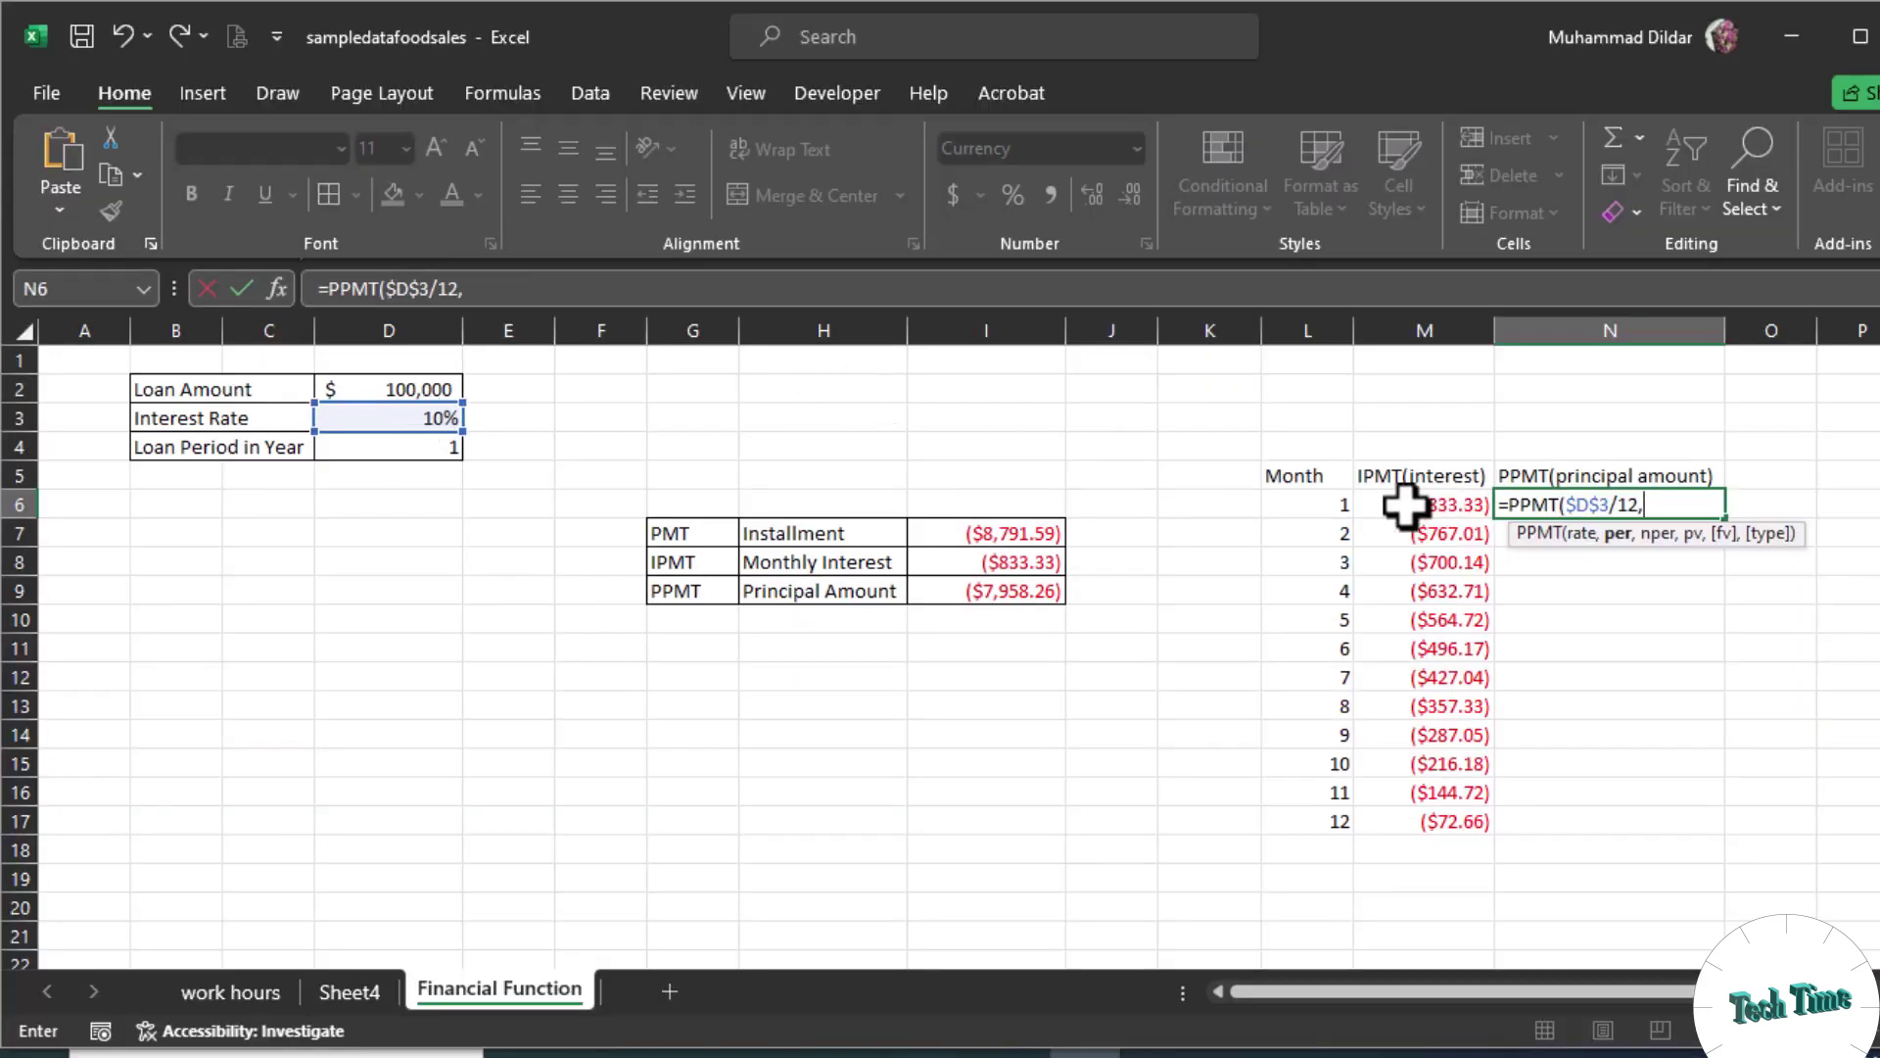
left_click(1329, 508)
type(",")
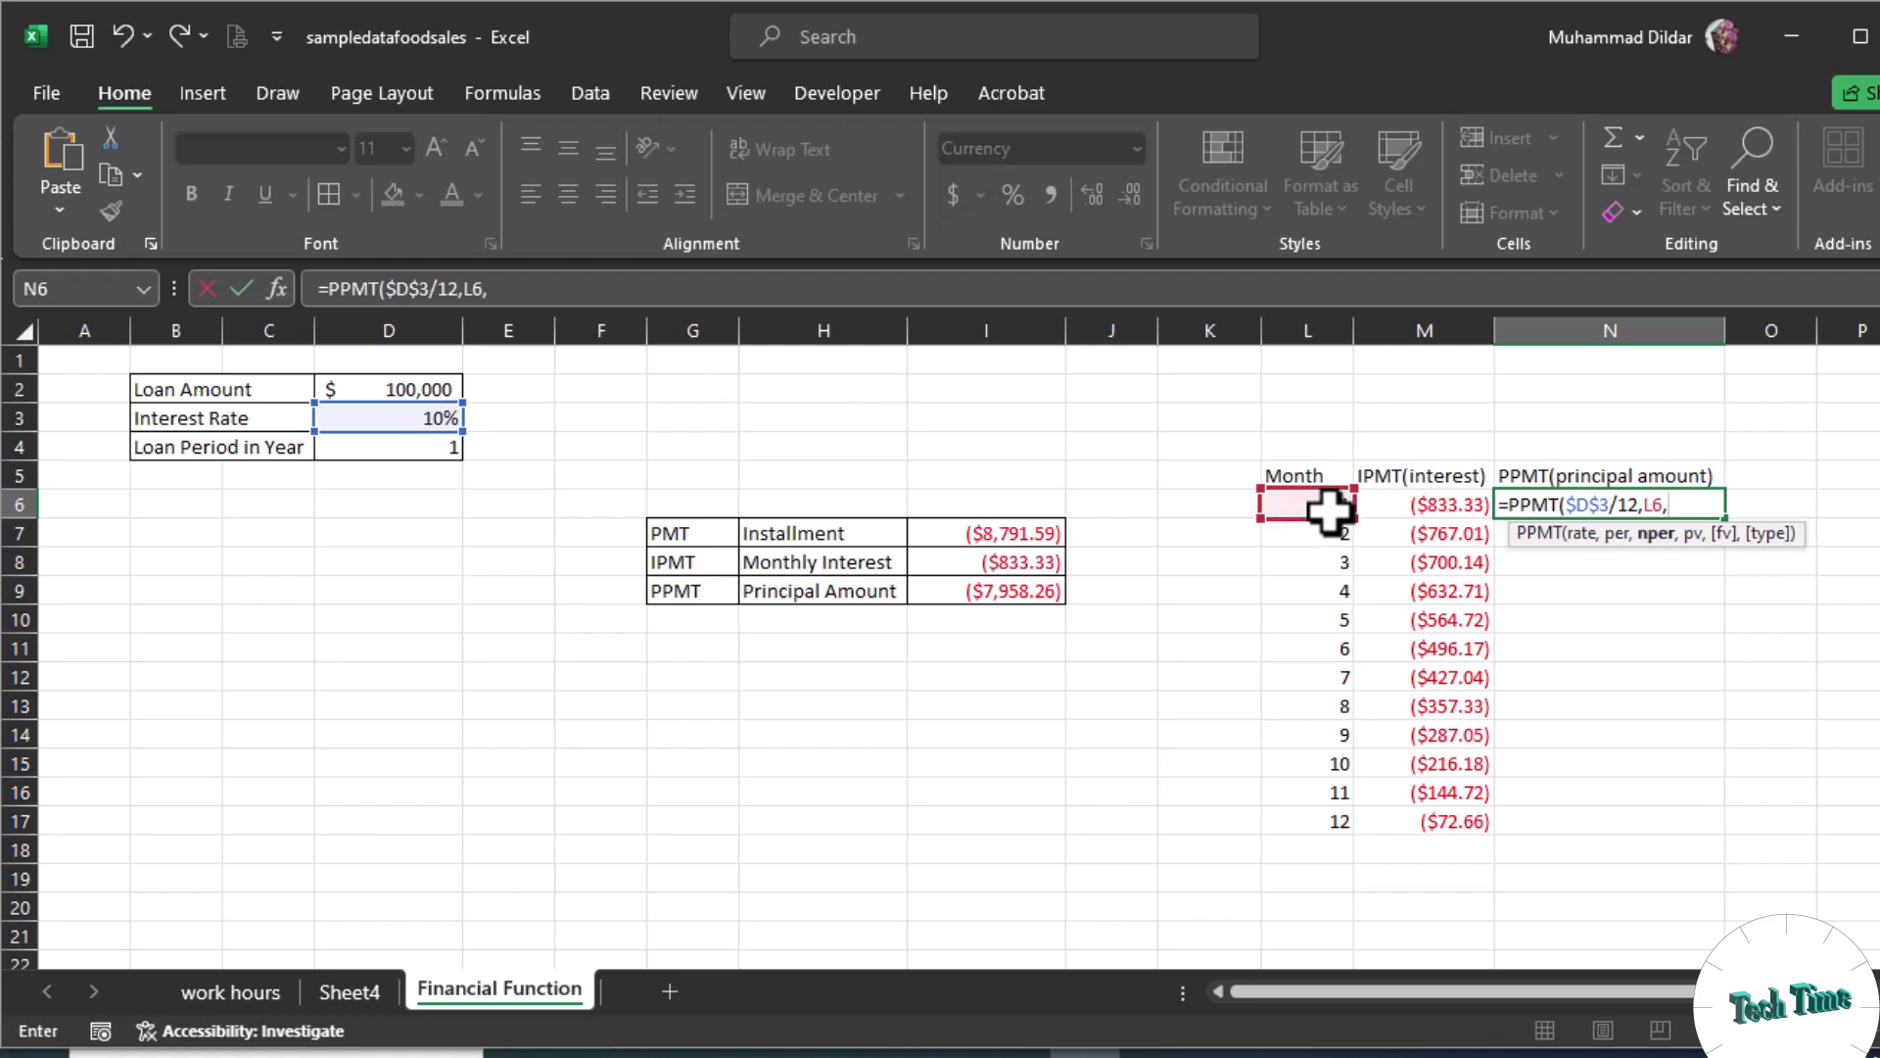
left_click(431, 449)
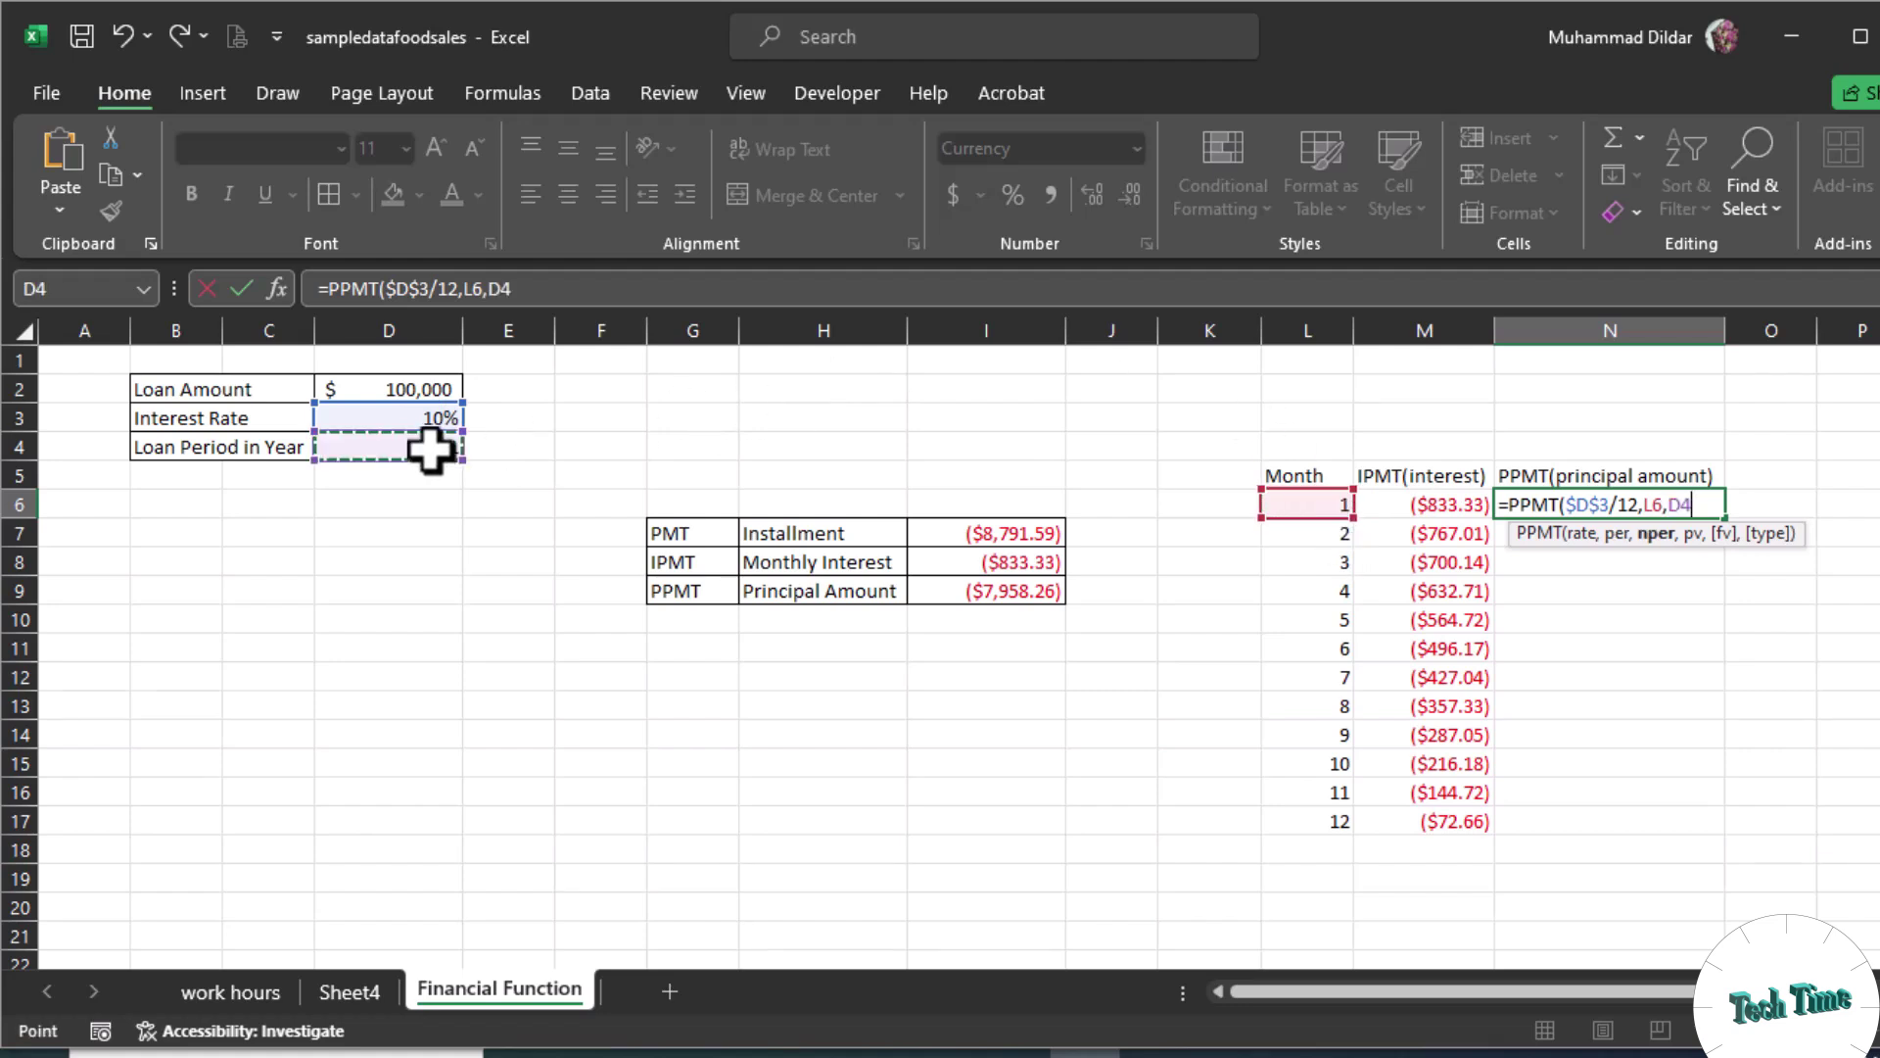
key("F4")
type("*12,")
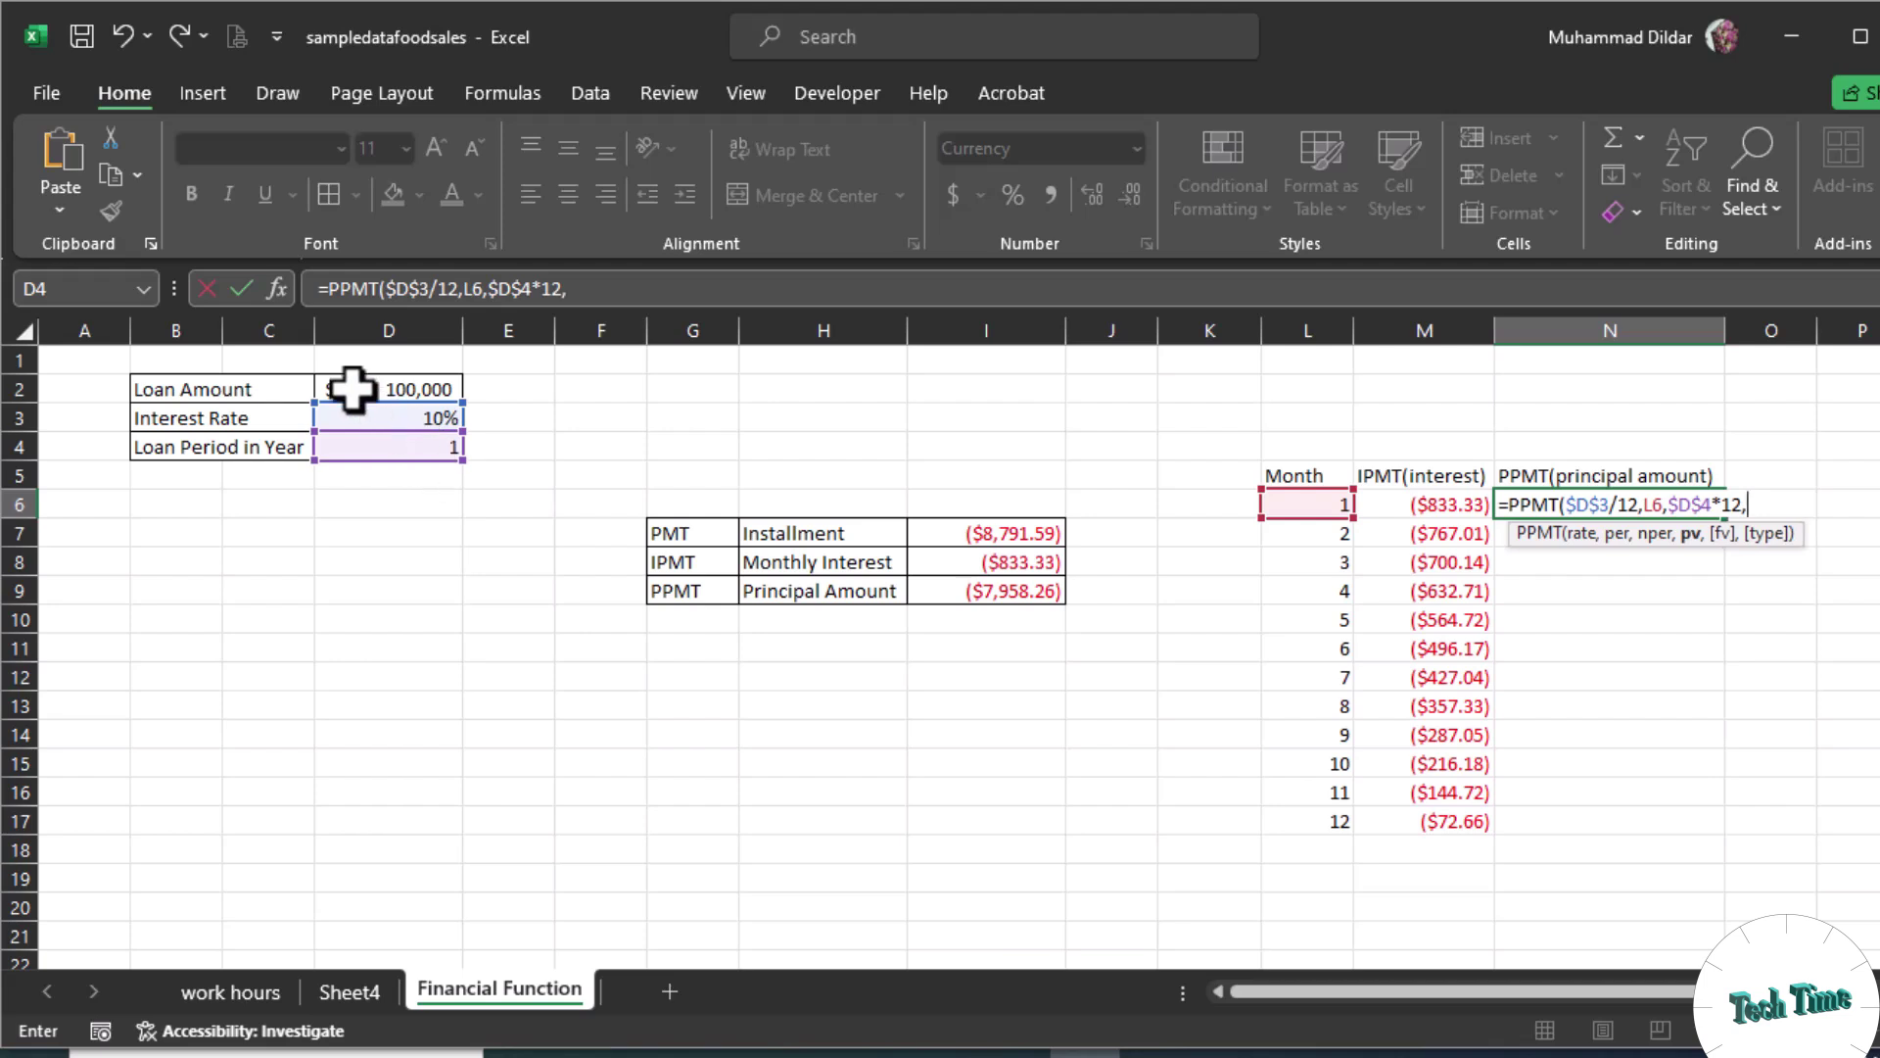
left_click(402, 390)
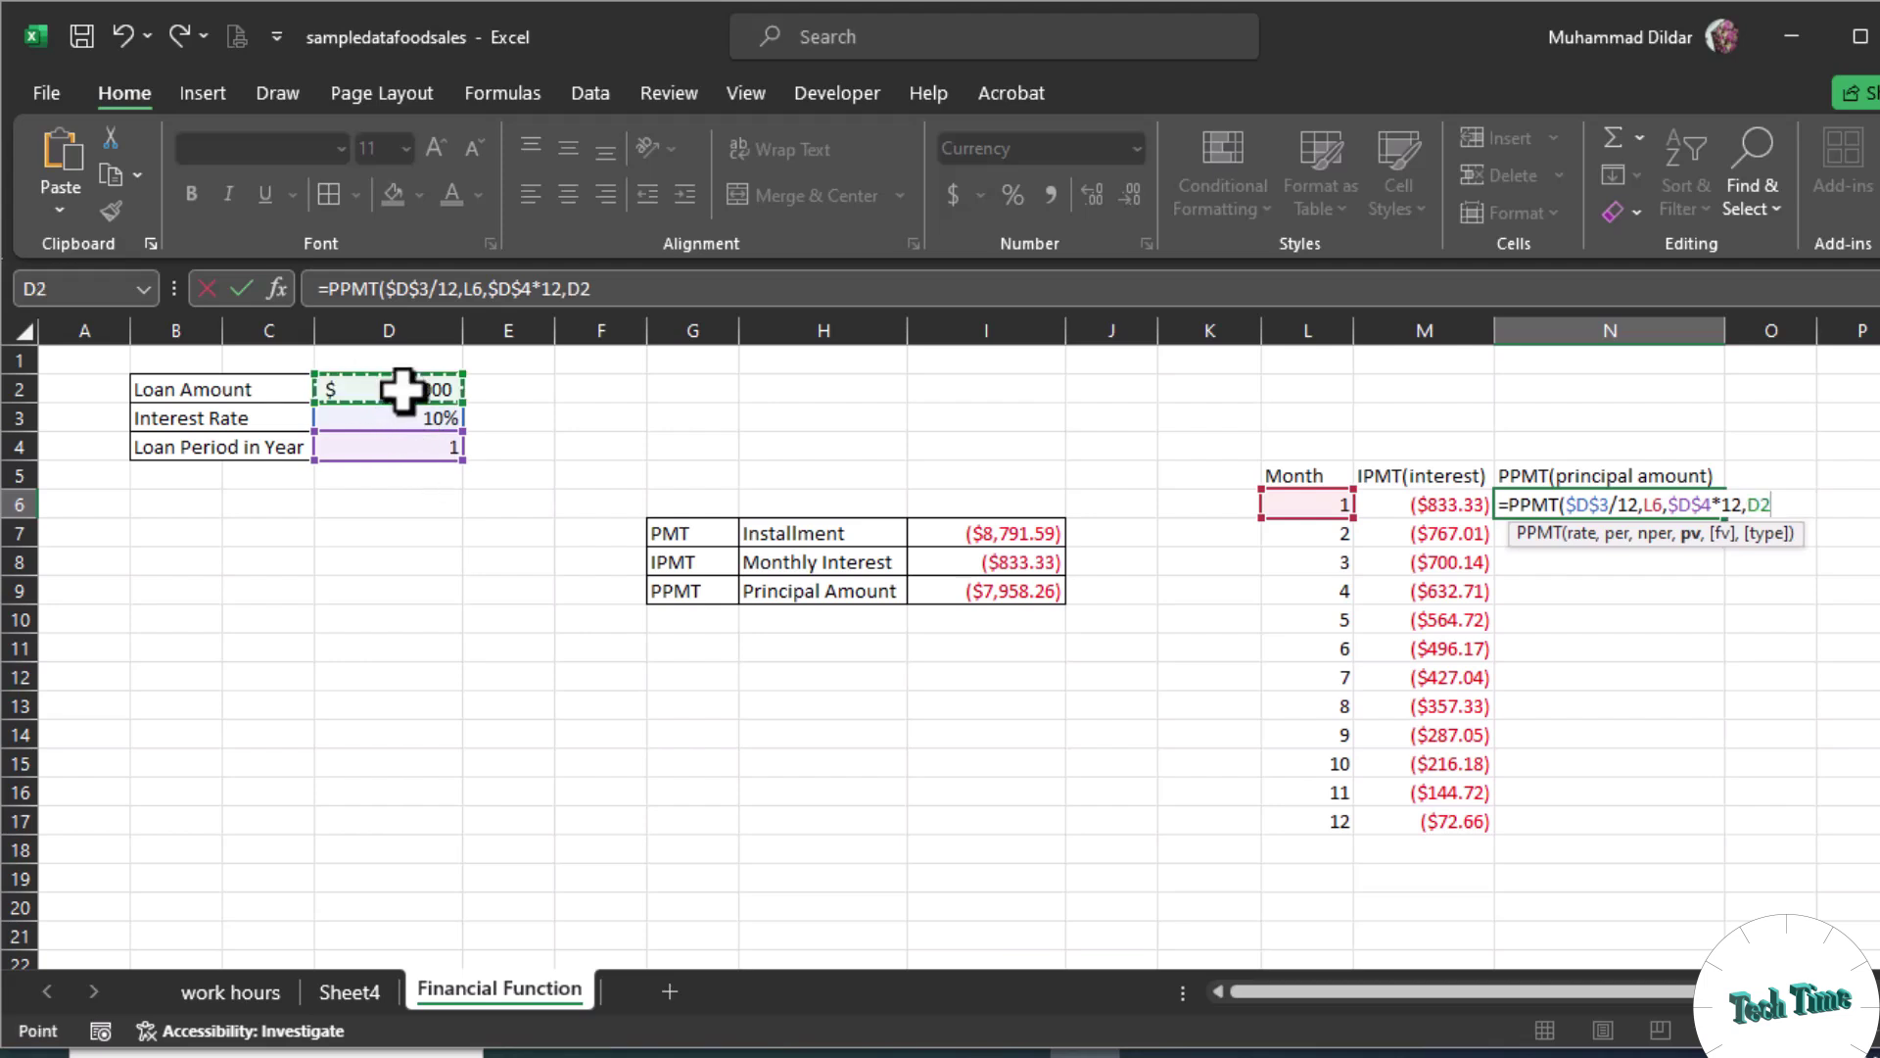
key("F4")
key("Return")
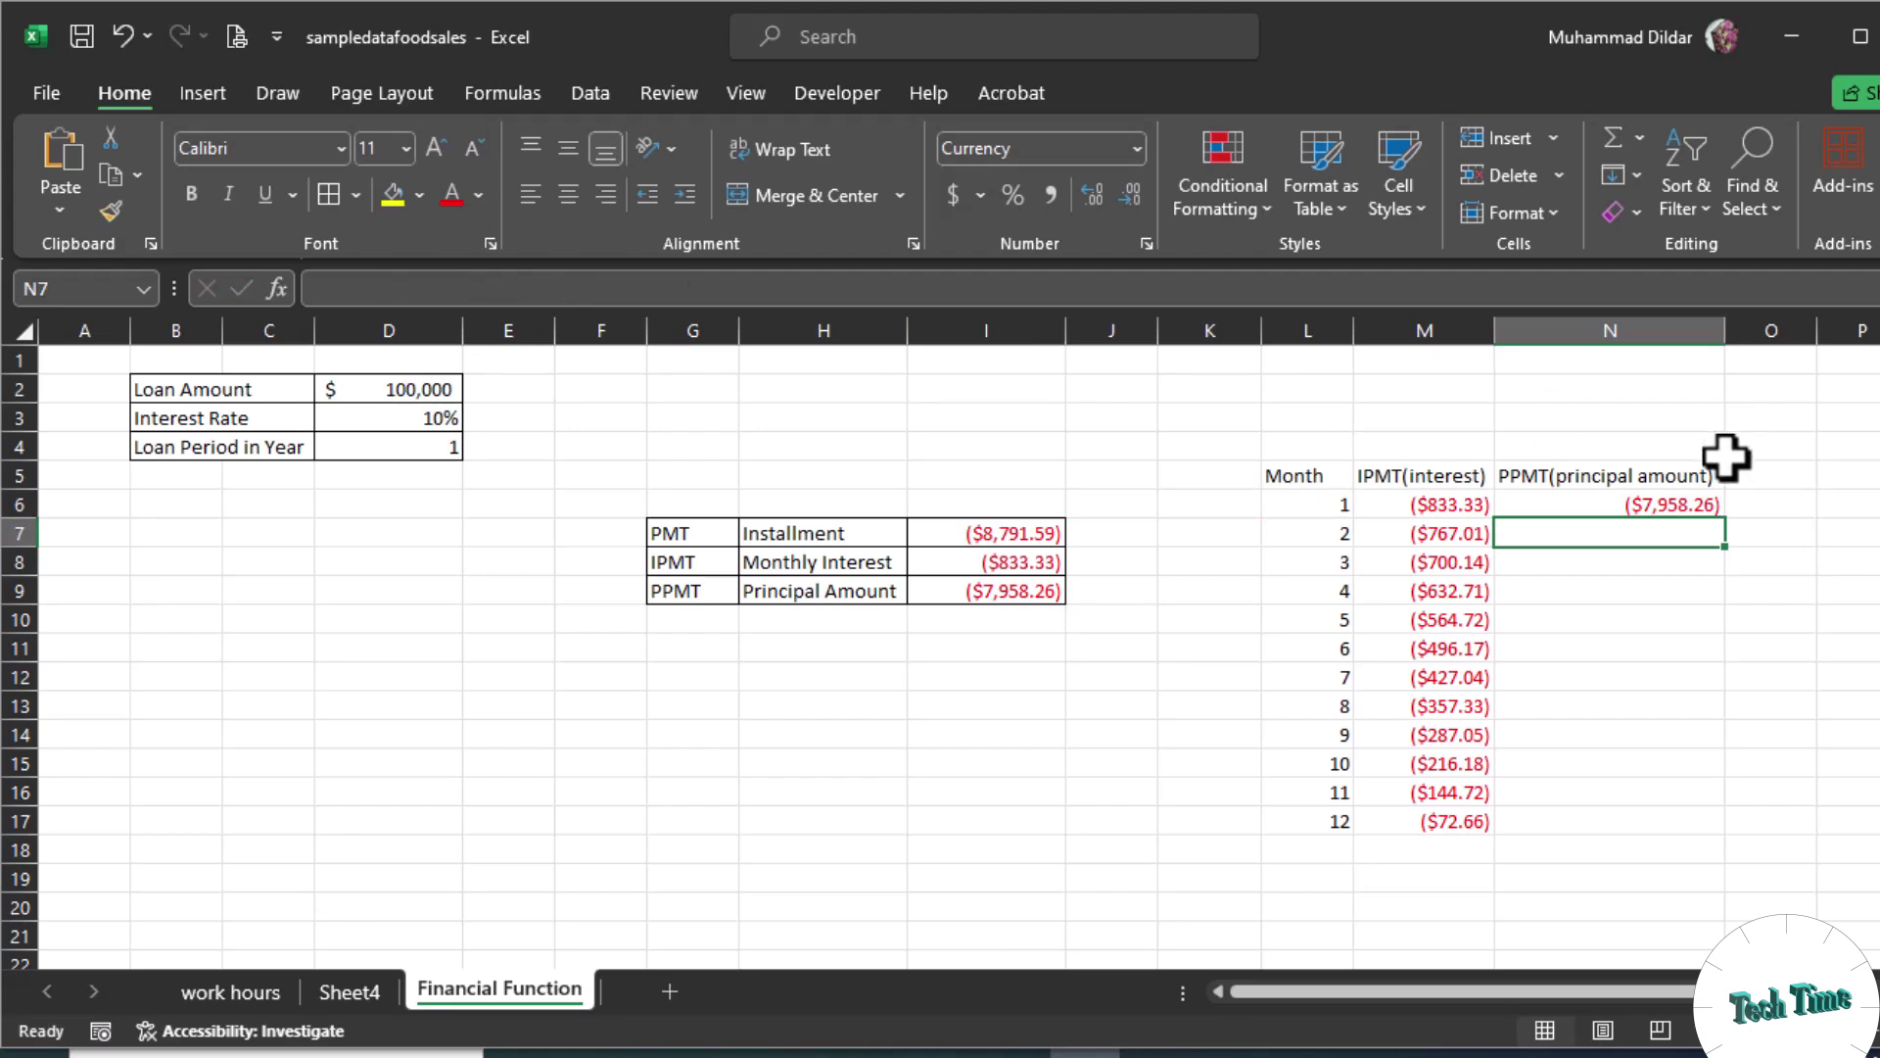
Step: Fill N6's PPMT formula down to row 17 and check M6:N6 sums to ($8,791.59)
left_click(1680, 500)
left_click_drag(1725, 517, 1714, 838)
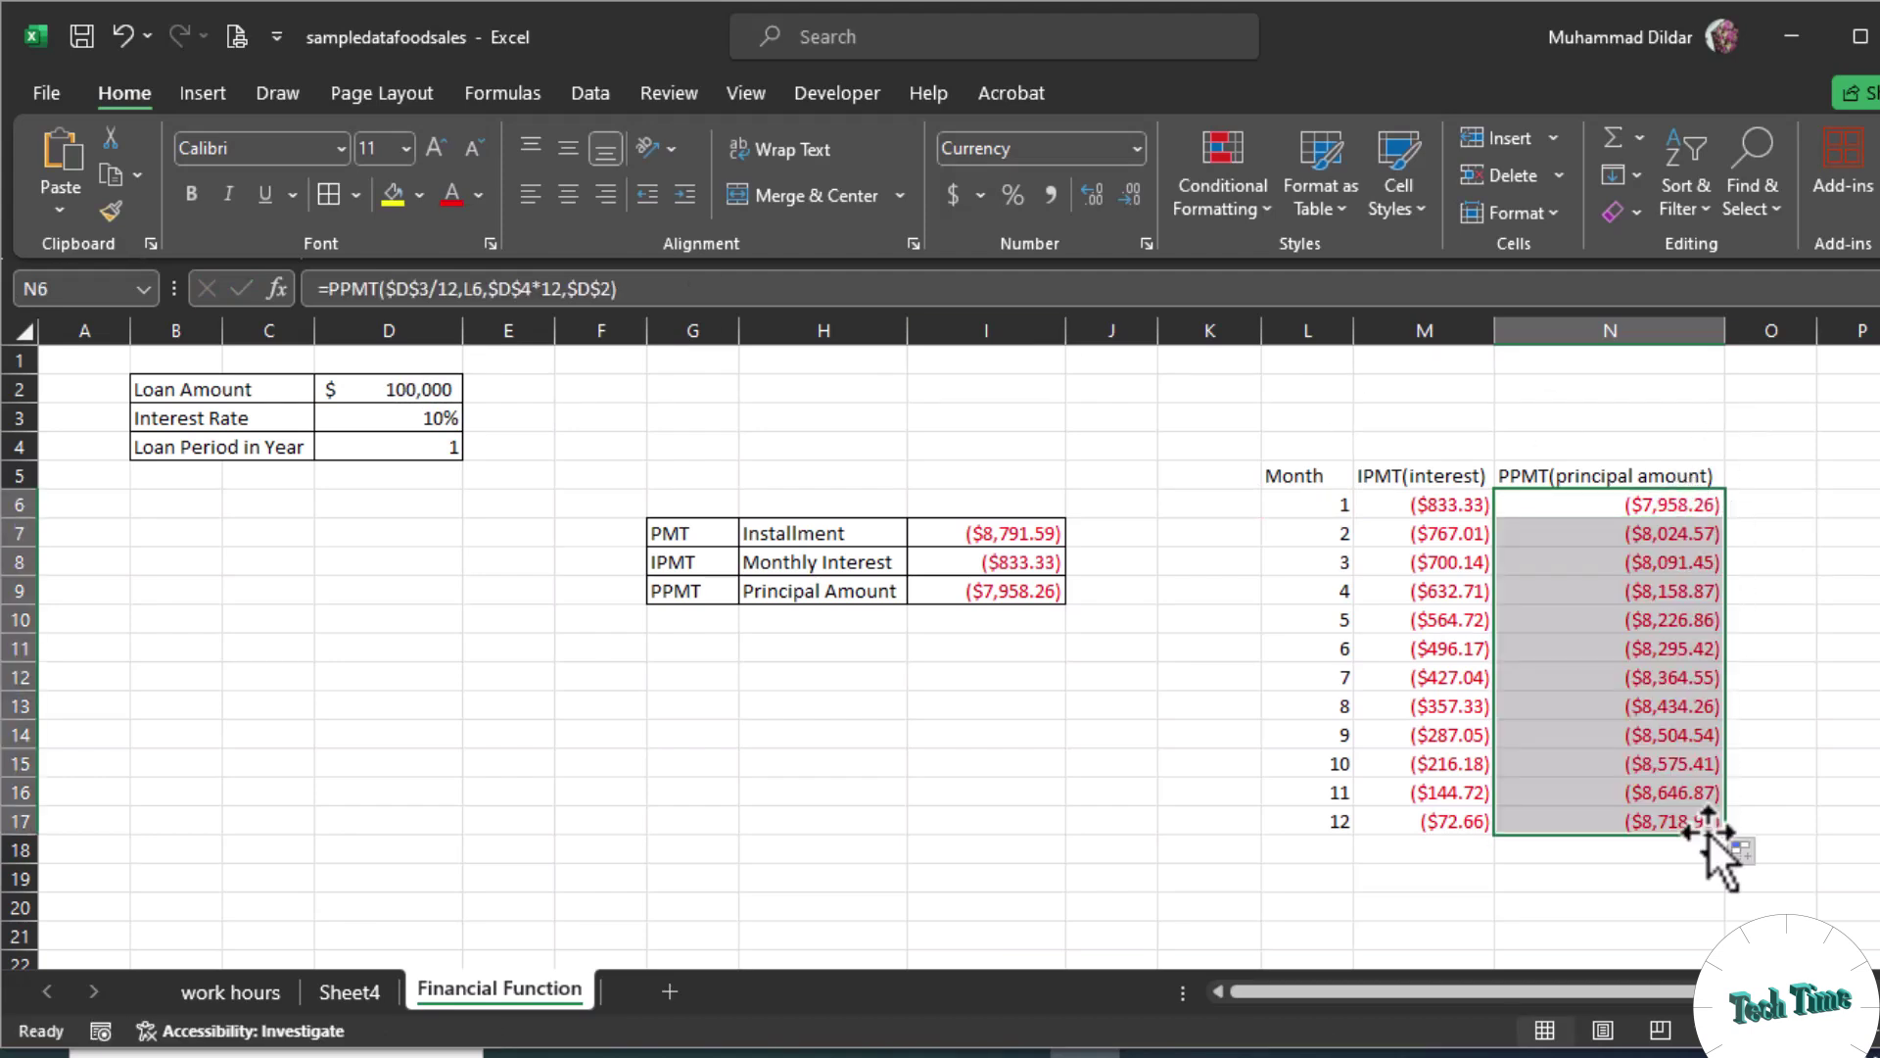
left_click(1796, 504)
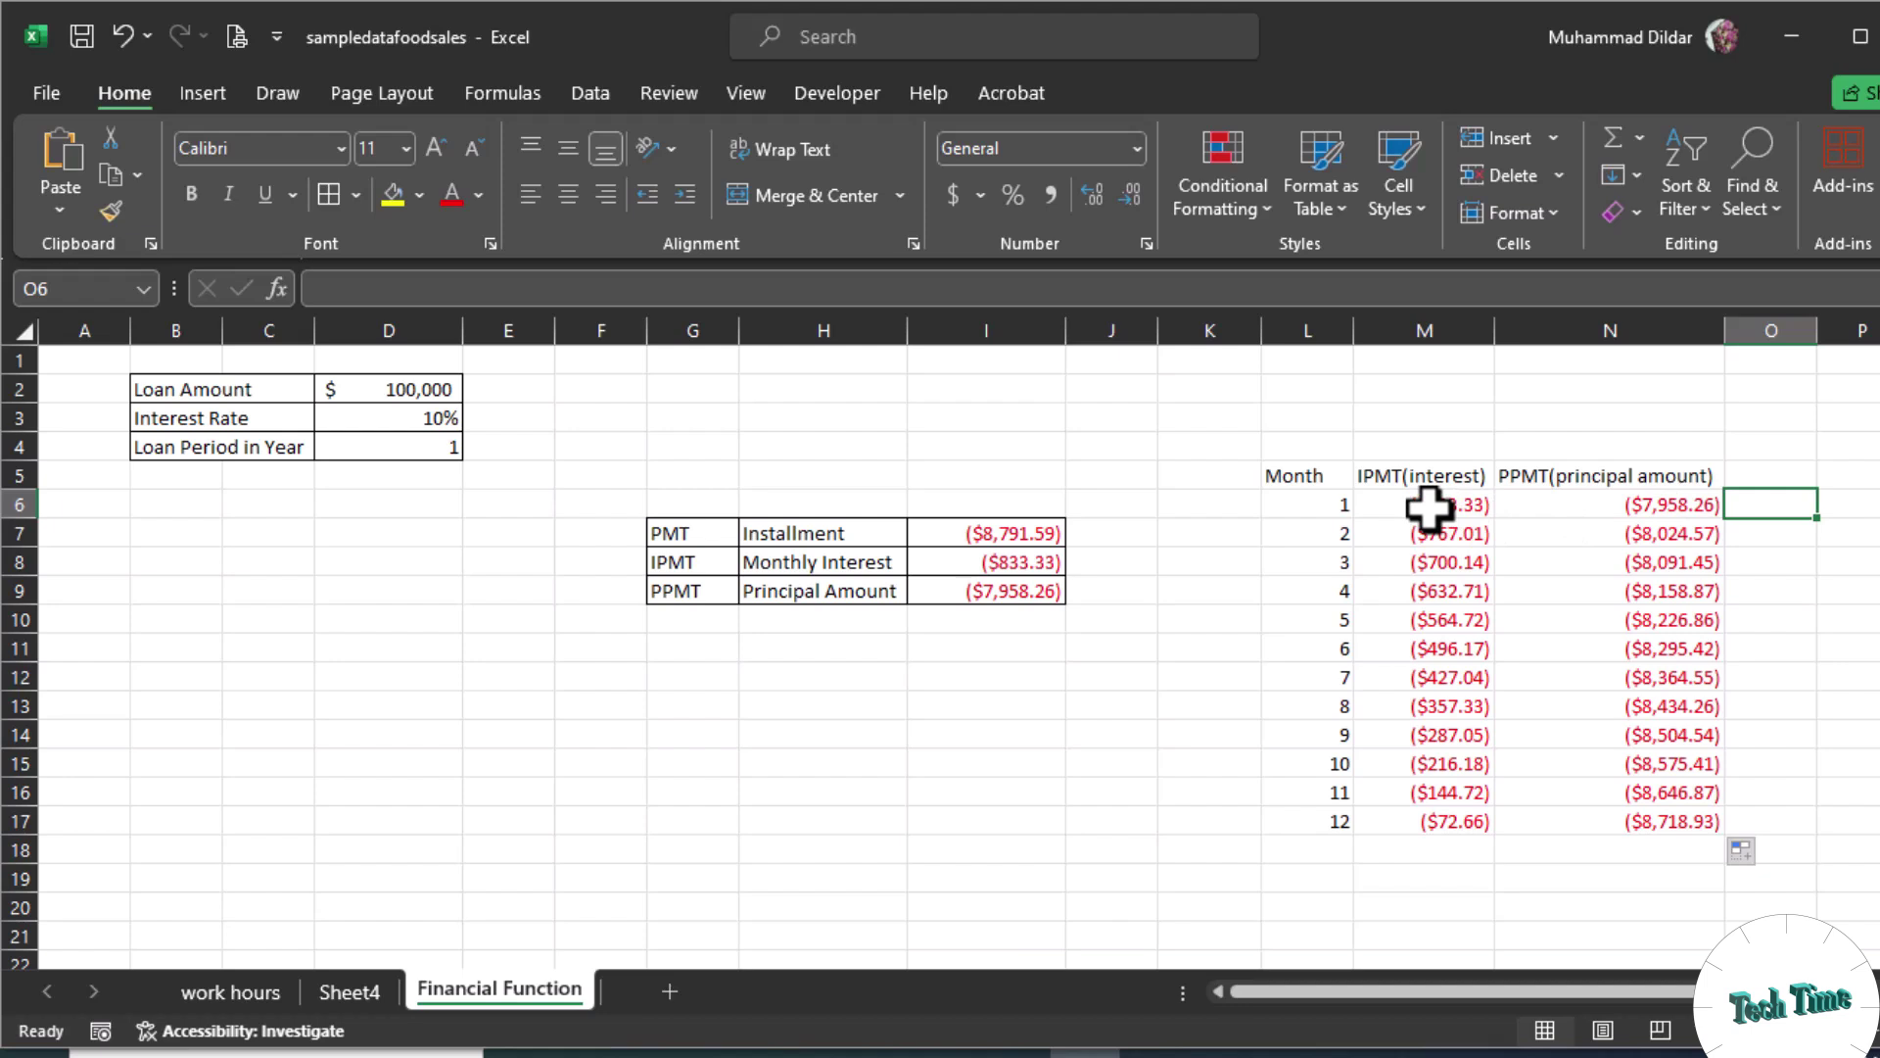
left_click_drag(1429, 506, 1666, 509)
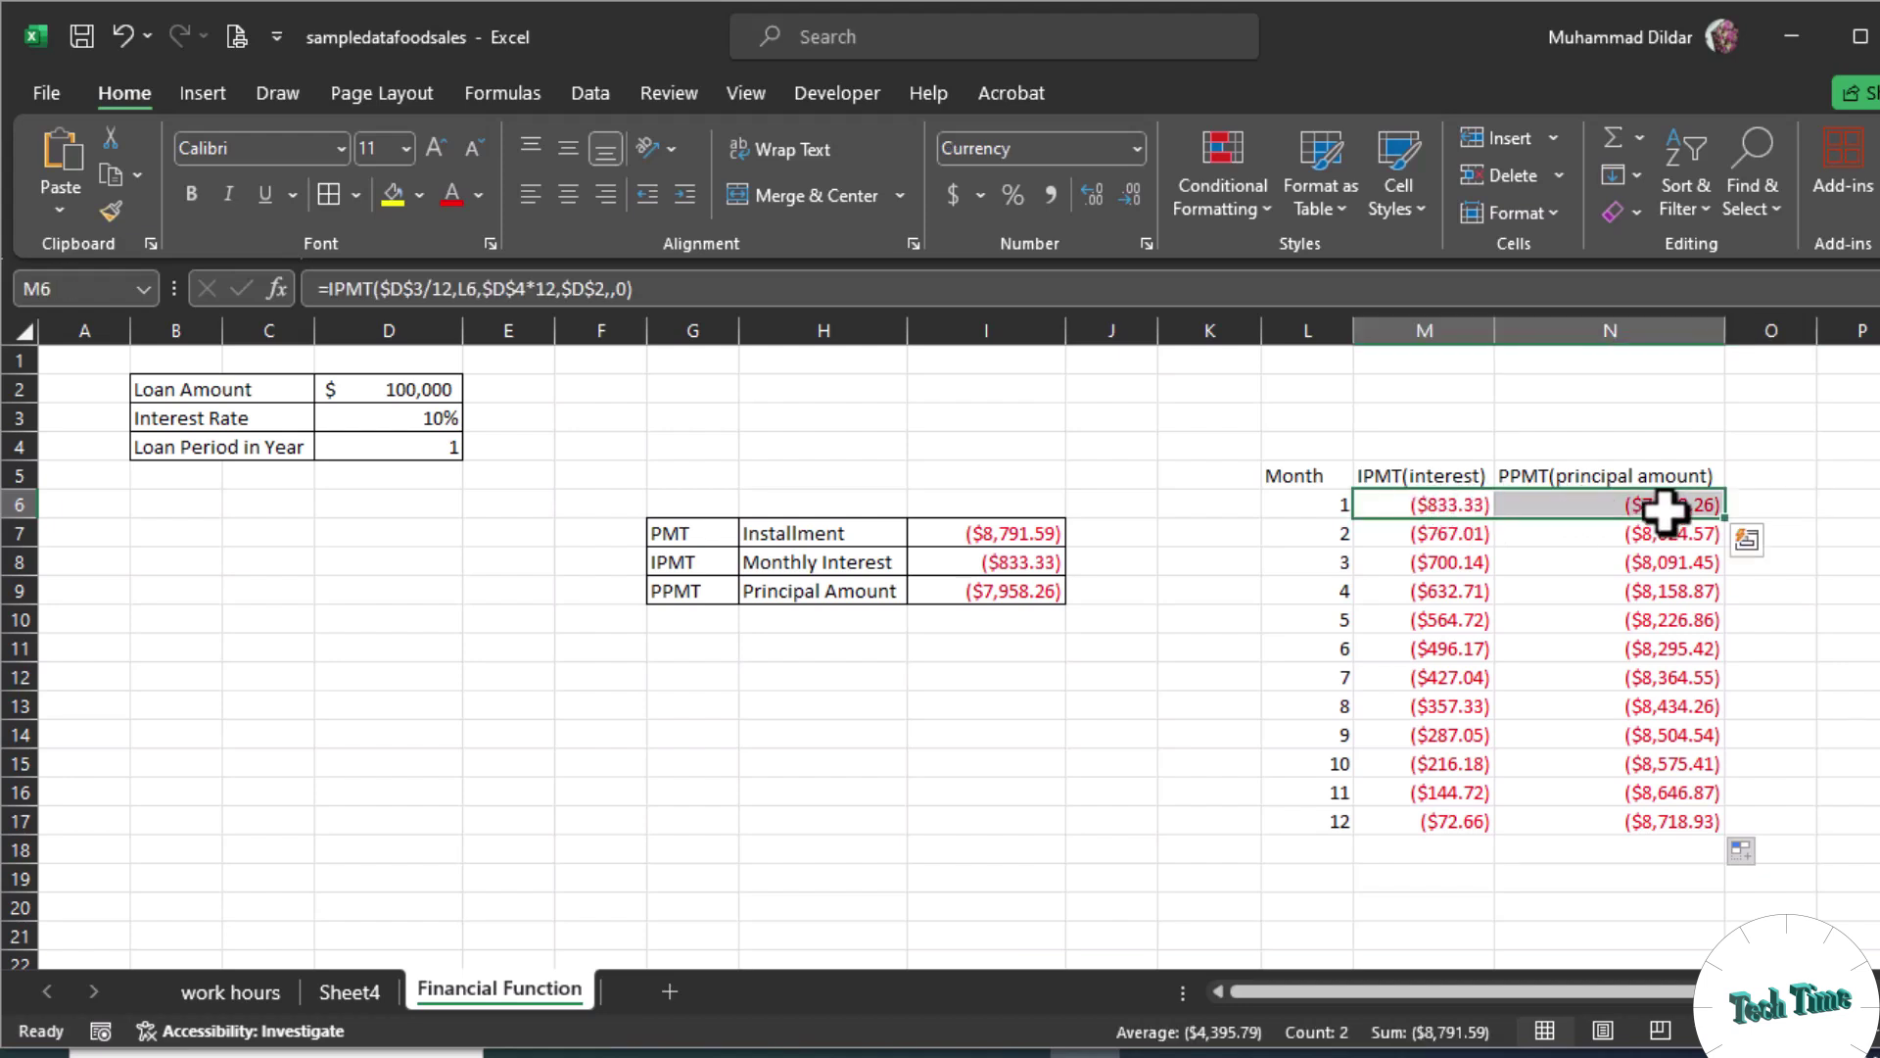